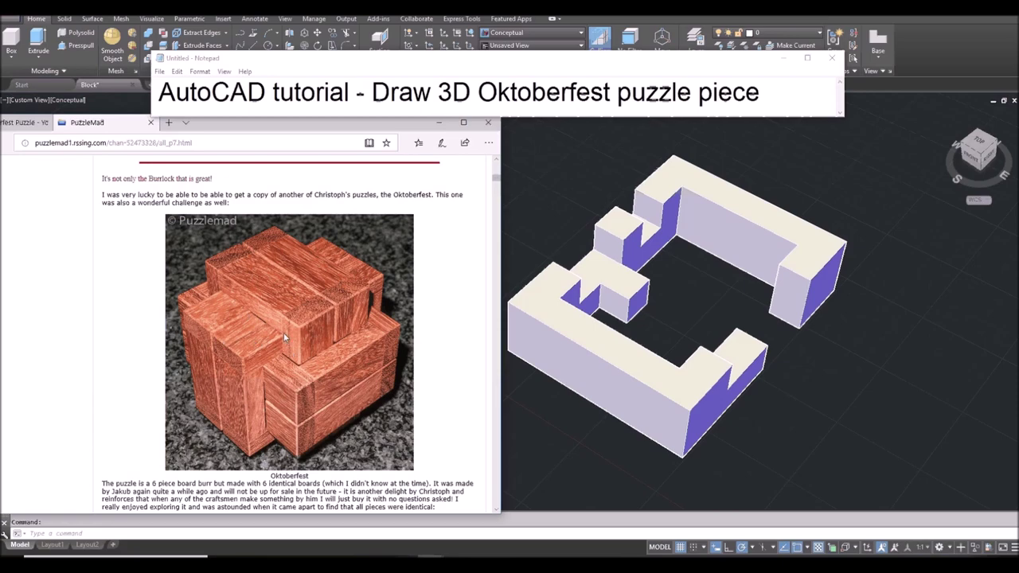
Step: Examine the photos of the assembled Oktoberfest puzzle and its six pieces, and the pieces in the Oktoberfest Puzzle video
{"action": "scroll", "coordinate": [286, 319], "scroll_direction": "down", "scroll_amount": 3}
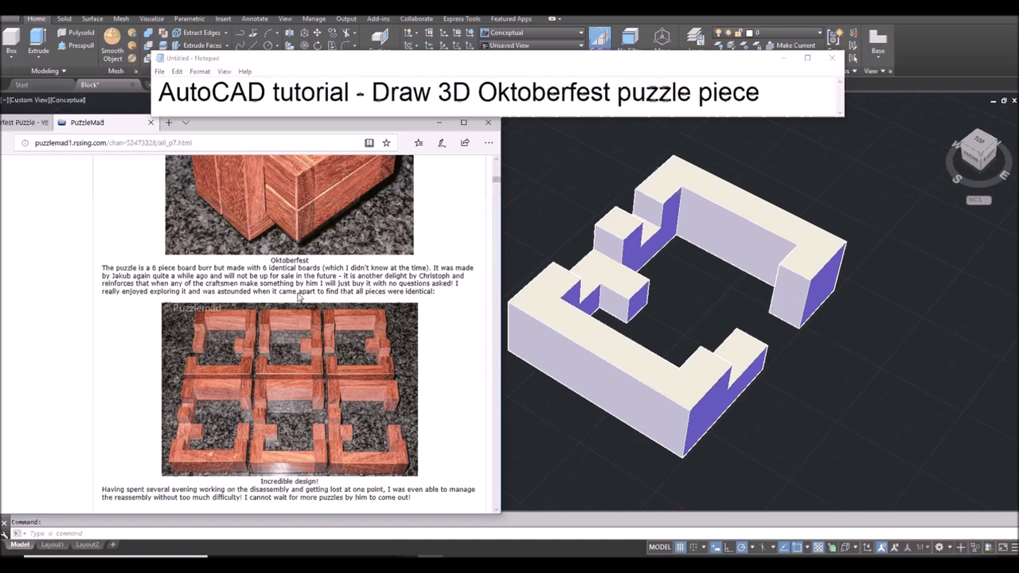
{"action": "scroll", "coordinate": [299, 298], "scroll_direction": "down", "scroll_amount": 1}
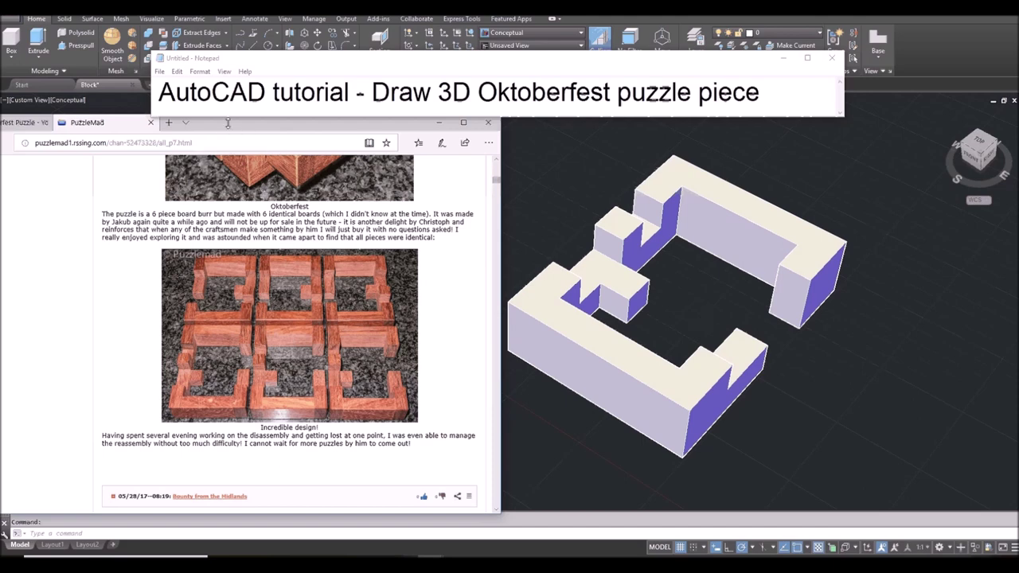
{"action": "left_click_drag", "start_coordinate": [228, 124], "coordinate": [412, 124]}
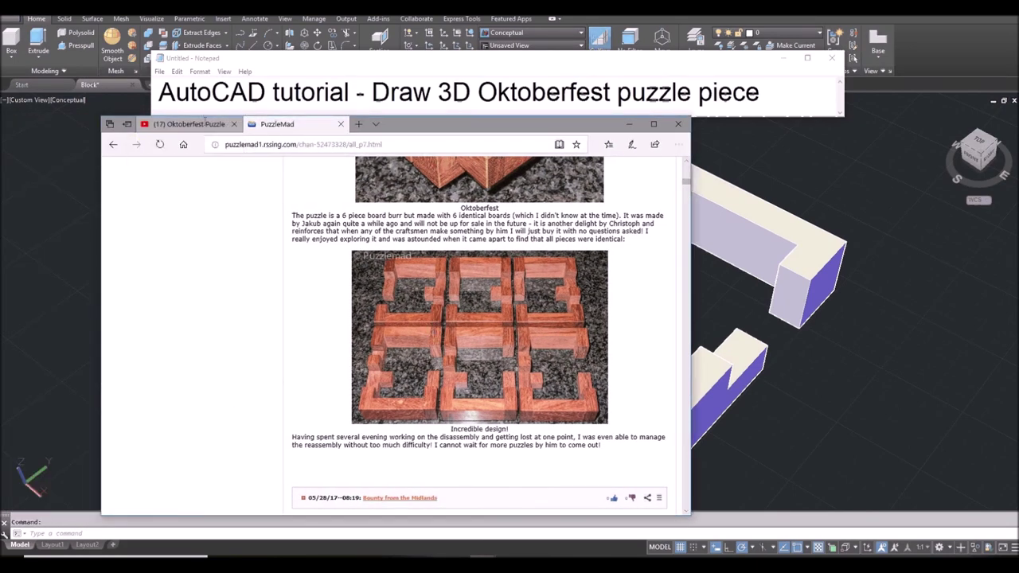
{"action": "left_click", "coordinate": [205, 123]}
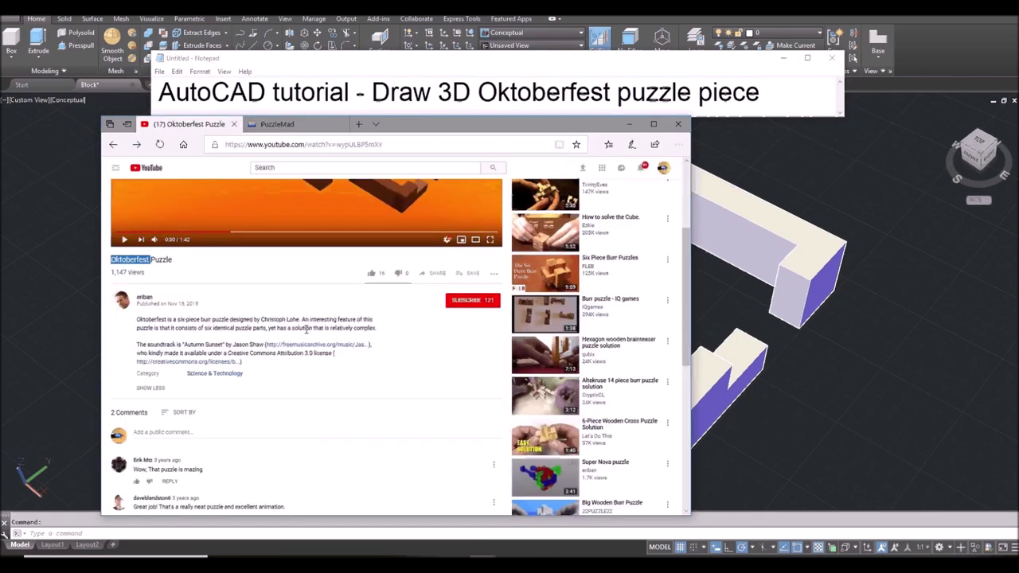
{"action": "scroll", "coordinate": [324, 401], "scroll_direction": "up", "scroll_amount": 3}
{"action": "left_click", "coordinate": [323, 401]}
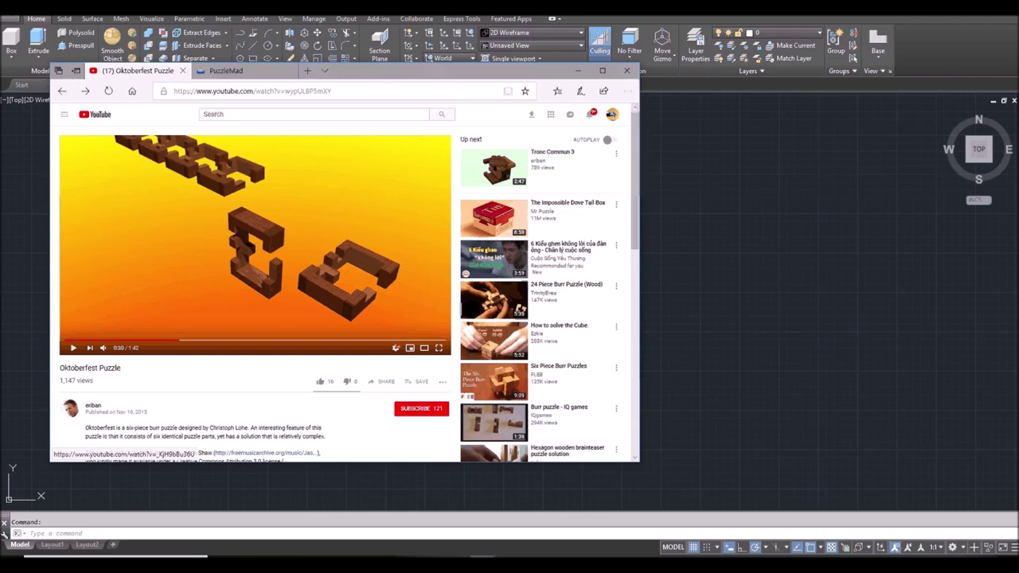
Step: Browse the third angle projection image results for the observer-and-box illustration and open its source page, 3rd Angle Projection
{"action": "left_click_drag", "start_coordinate": [1018, 80], "coordinate": [581, 114]}
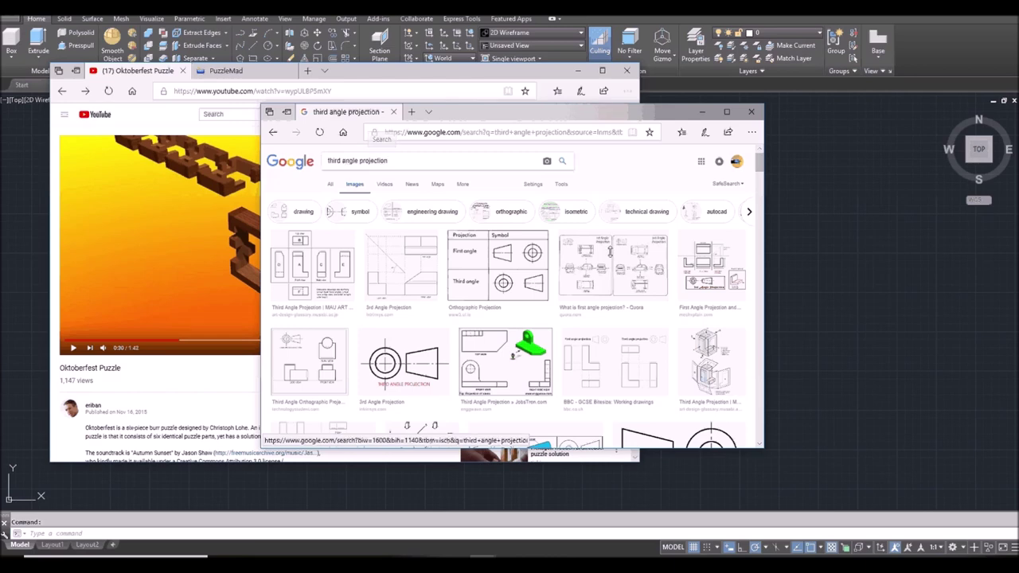
{"action": "scroll", "coordinate": [684, 271], "scroll_direction": "down", "scroll_amount": 2}
{"action": "scroll", "coordinate": [685, 270], "scroll_direction": "down", "scroll_amount": 3}
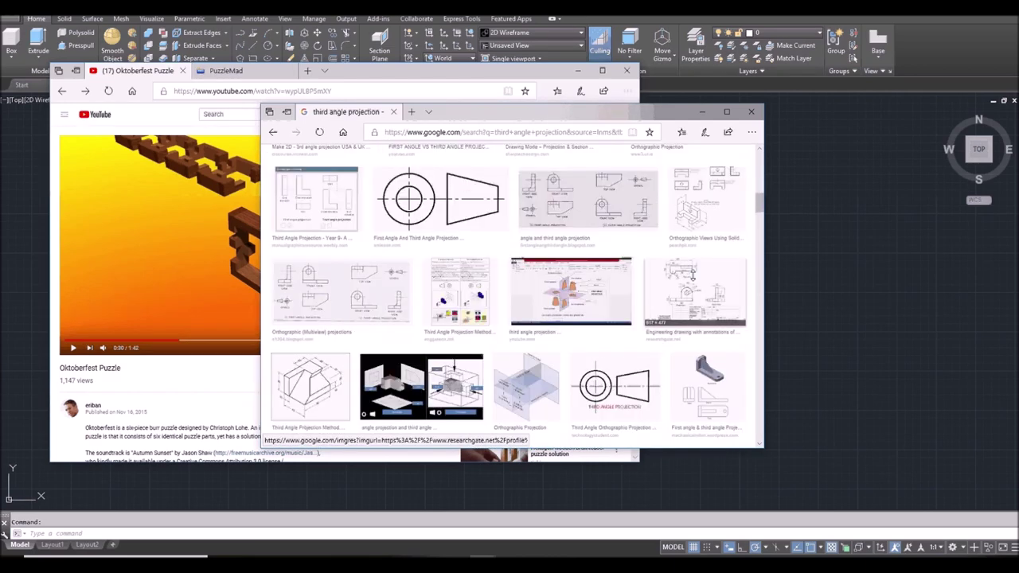
{"action": "scroll", "coordinate": [692, 275], "scroll_direction": "down", "scroll_amount": 3}
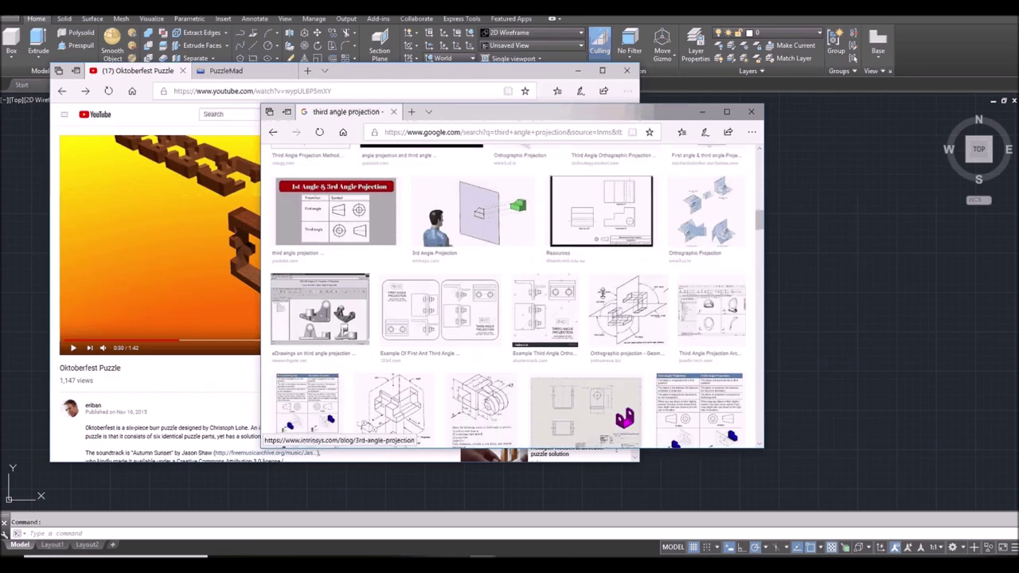
{"action": "scroll", "coordinate": [602, 293], "scroll_direction": "down", "scroll_amount": 10}
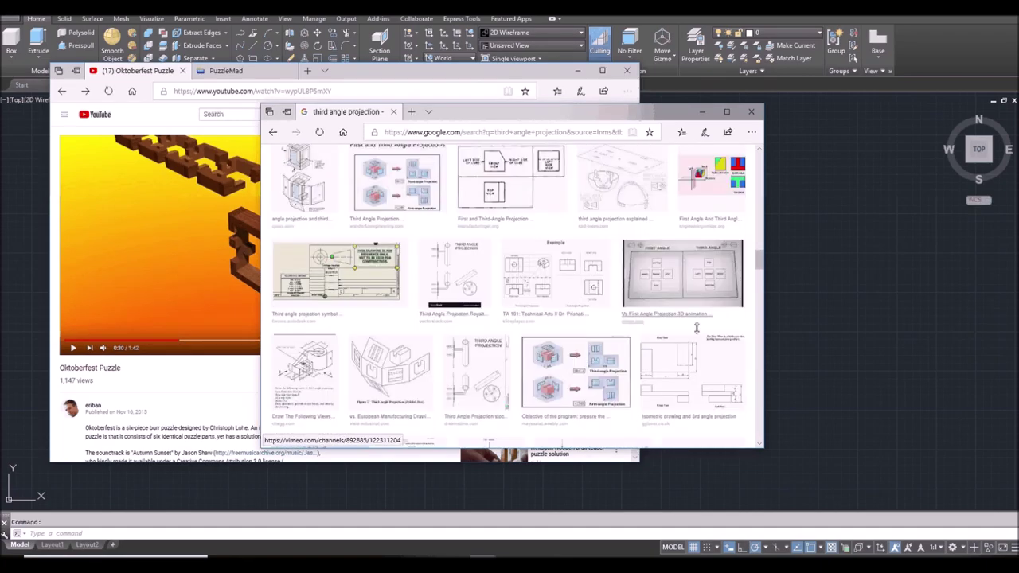
{"action": "scroll", "coordinate": [698, 330], "scroll_direction": "down", "scroll_amount": 3}
{"action": "left_click", "coordinate": [493, 265]}
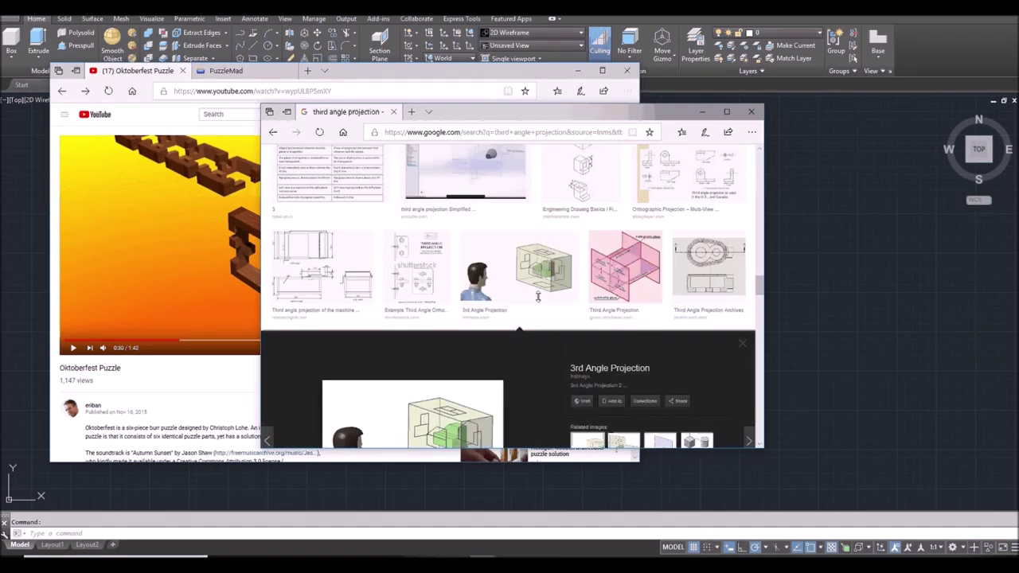
{"action": "left_click", "coordinate": [510, 266]}
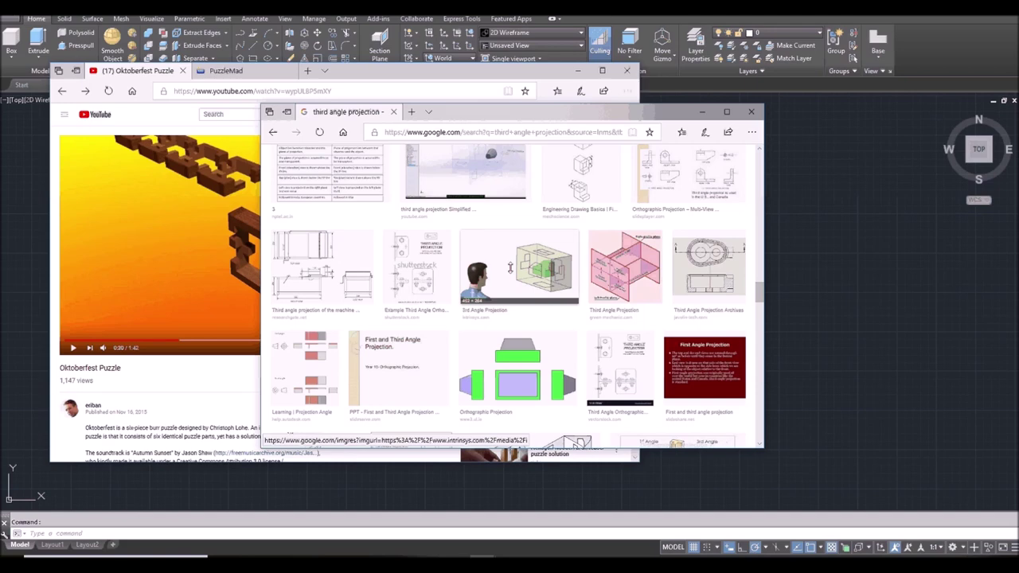
{"action": "left_click", "coordinate": [504, 241]}
{"action": "left_click", "coordinate": [458, 295]}
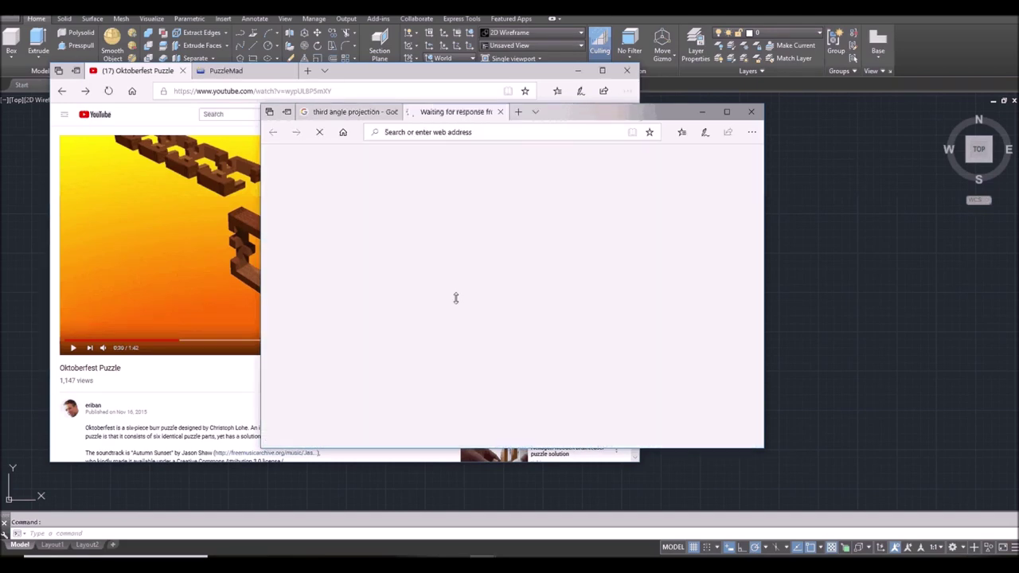
Step: Examine the article's illustrations of an object projected onto a surrounding box and unfolded, enlarging the browser window to show them
{"action": "scroll", "coordinate": [528, 298], "scroll_direction": "down", "scroll_amount": 5}
{"action": "left_click_drag", "start_coordinate": [574, 111], "coordinate": [616, 48]}
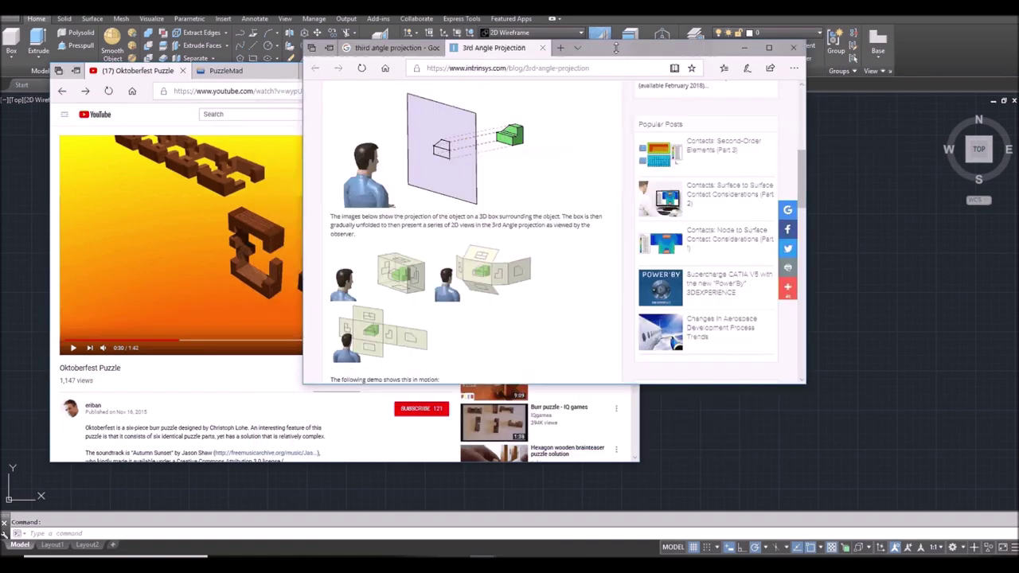
{"action": "left_click_drag", "start_coordinate": [804, 384], "coordinate": [931, 511]}
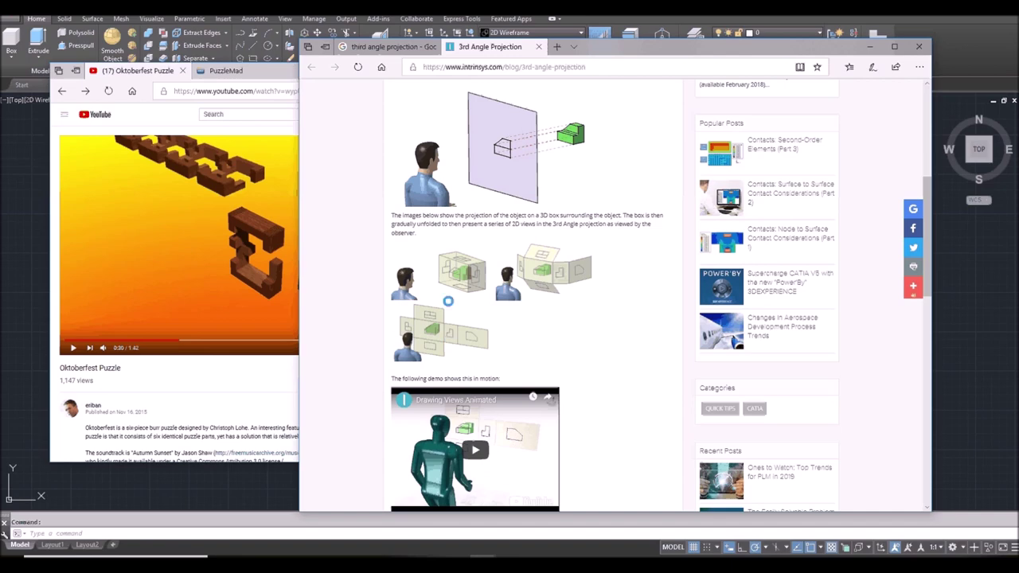
Step: Move the projection article out of the way and arrange the puzzle video side by side with the AutoCAD window
{"action": "left_click_drag", "start_coordinate": [590, 46], "coordinate": [743, 46]}
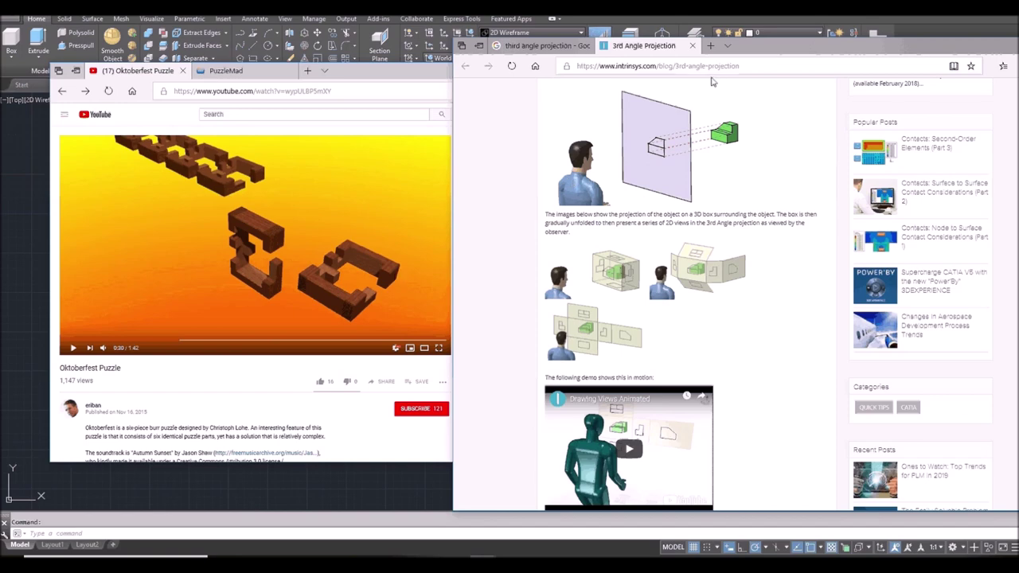
{"action": "left_click_drag", "start_coordinate": [756, 46], "coordinate": [1018, 75]}
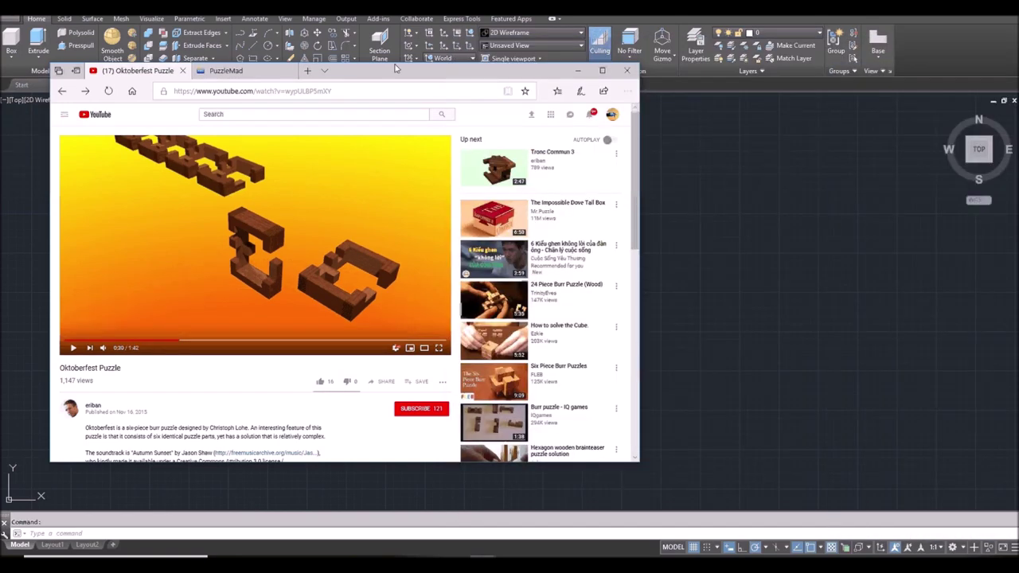
{"action": "left_click_drag", "start_coordinate": [383, 73], "coordinate": [185, 107]}
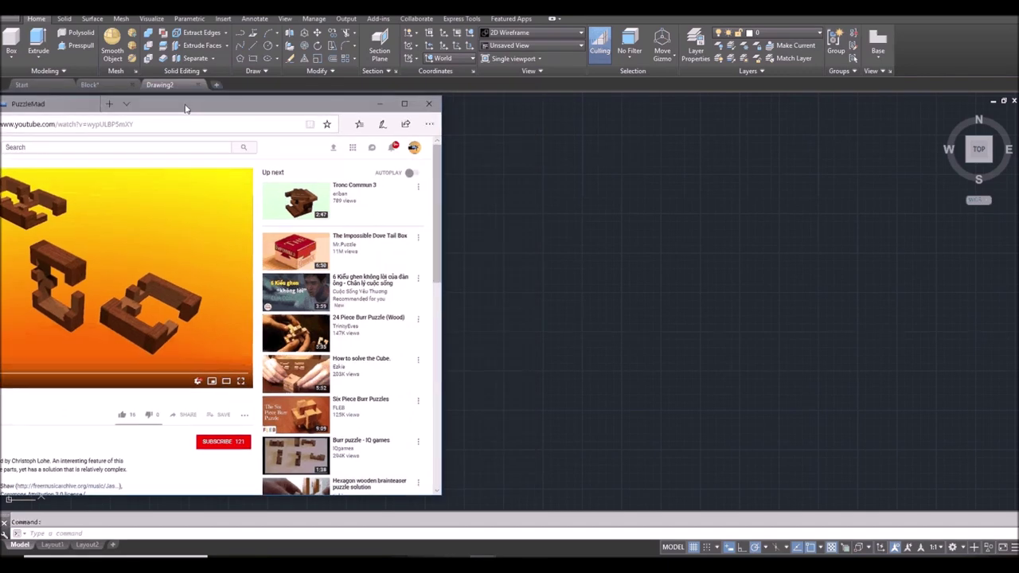
{"action": "mouse_move", "coordinate": [351, 6]}
{"action": "left_mouse_down"}
{"action": "mouse_move", "coordinate": [417, 37]}
{"action": "mouse_move", "coordinate": [496, 18]}
{"action": "left_mouse_up"}
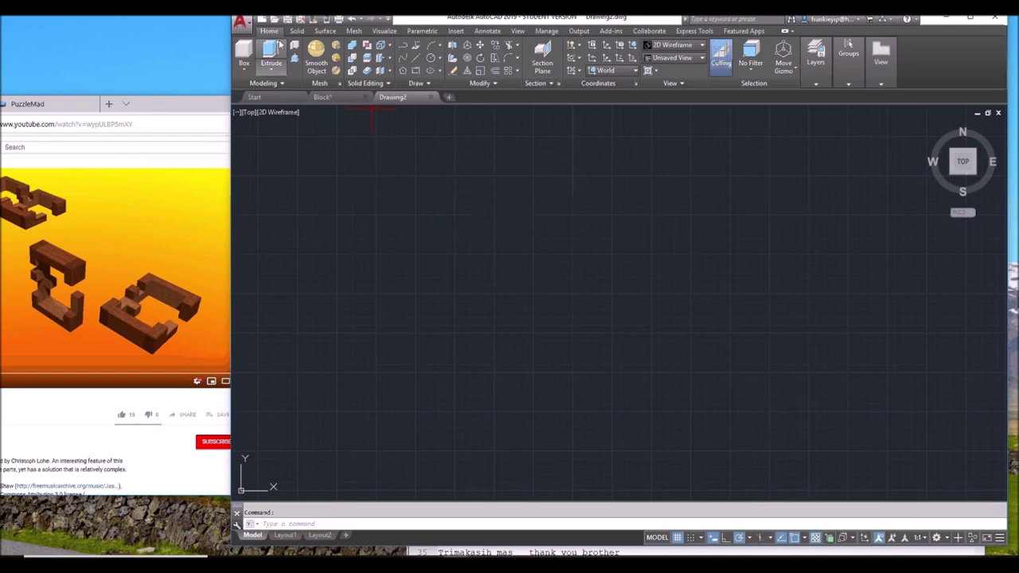
Step: Create a new drawing from the acadiso.dwt template and check which workspace is active
{"action": "left_click", "coordinate": [263, 19]}
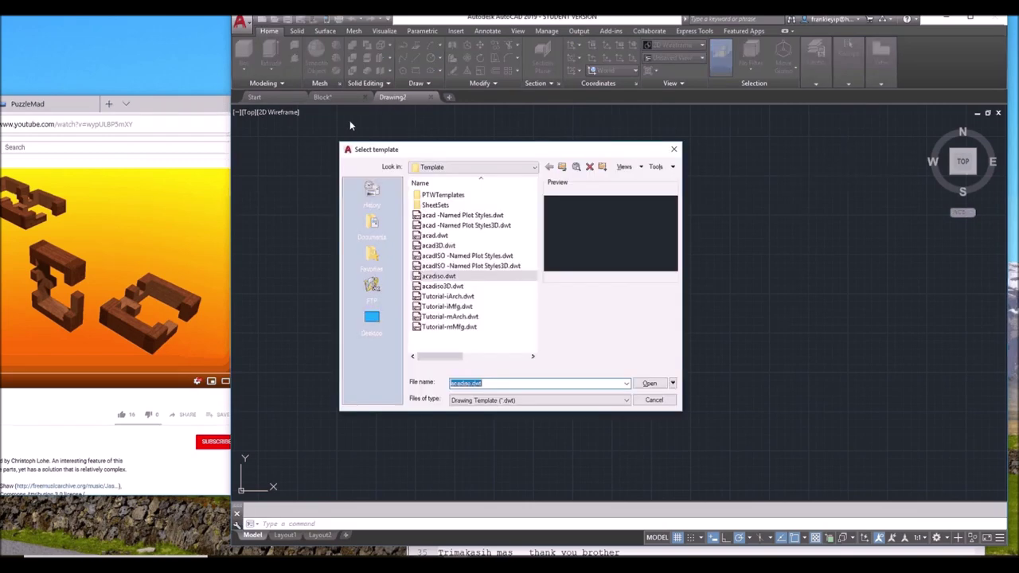
{"action": "left_click", "coordinate": [651, 383]}
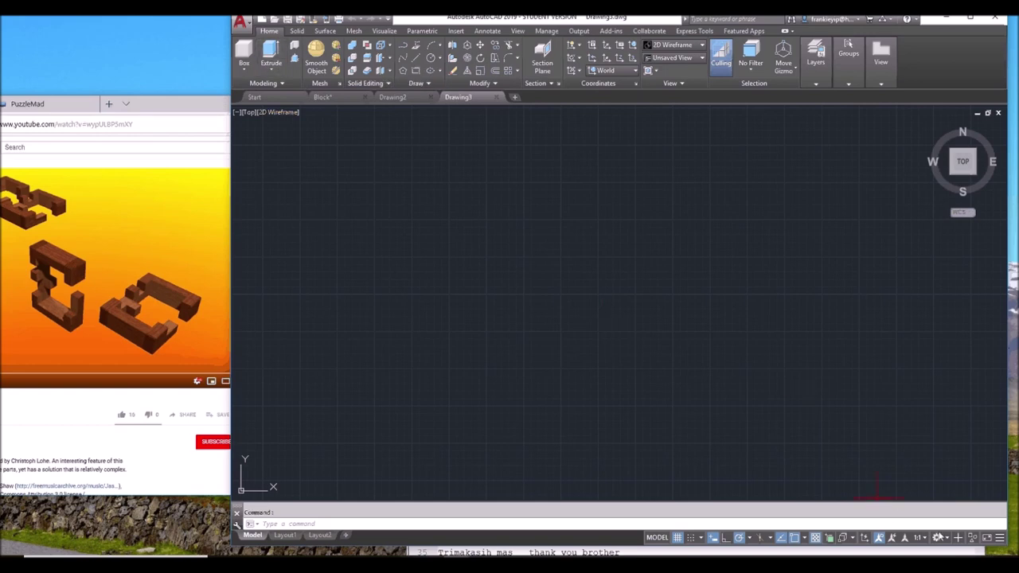
{"action": "left_click", "coordinate": [947, 539]}
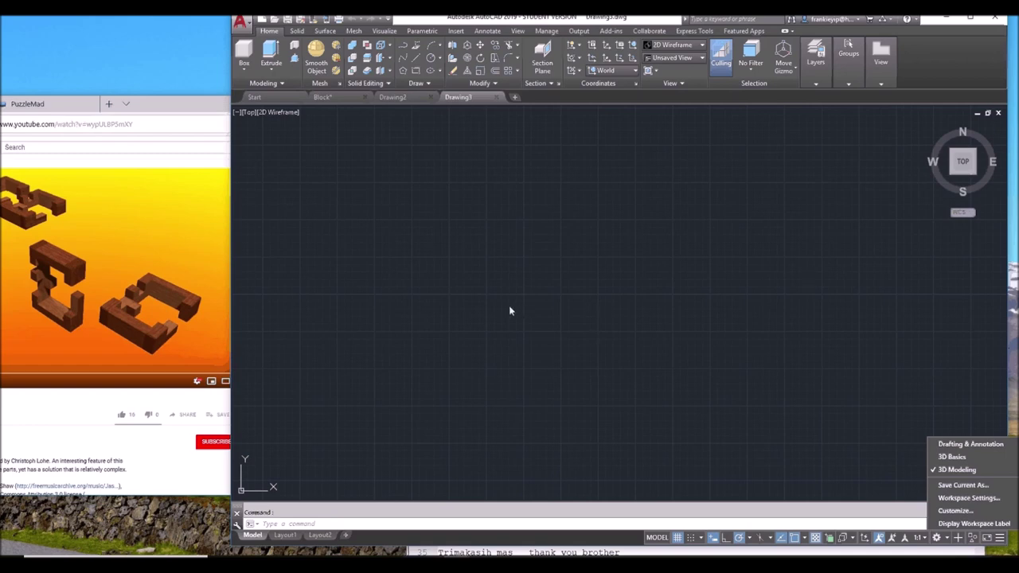
{"action": "left_click", "coordinate": [457, 289]}
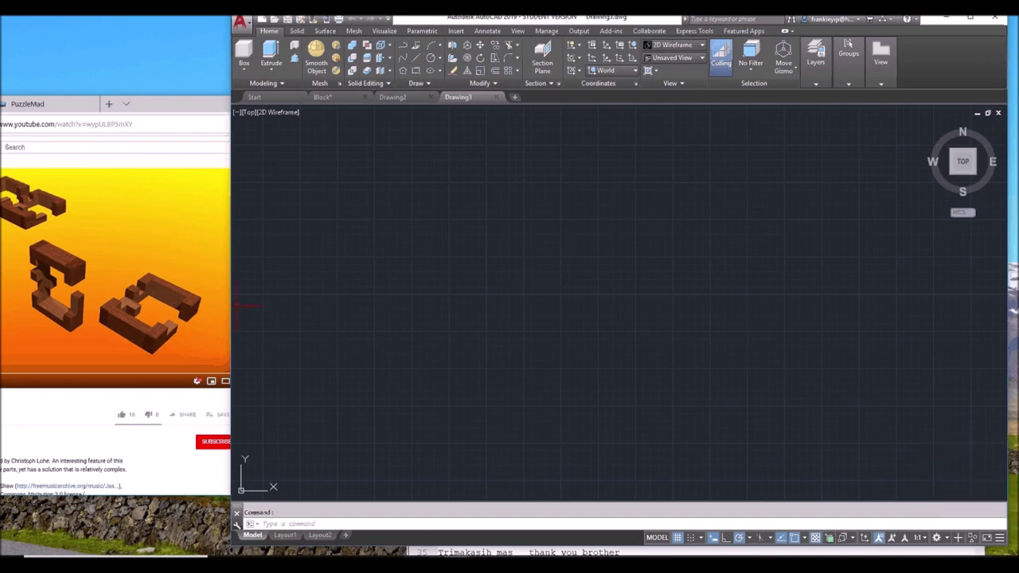
Step: Draw a rectangle 60 wide and 80 high as the outer outline of the puzzle piece
{"action": "left_click", "coordinate": [416, 71]}
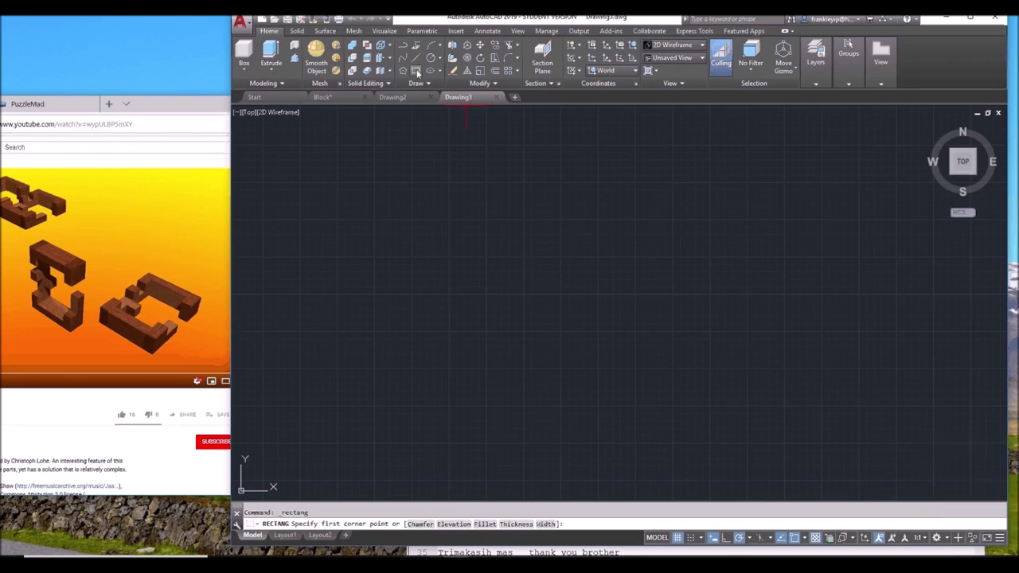
{"action": "left_click", "coordinate": [518, 424]}
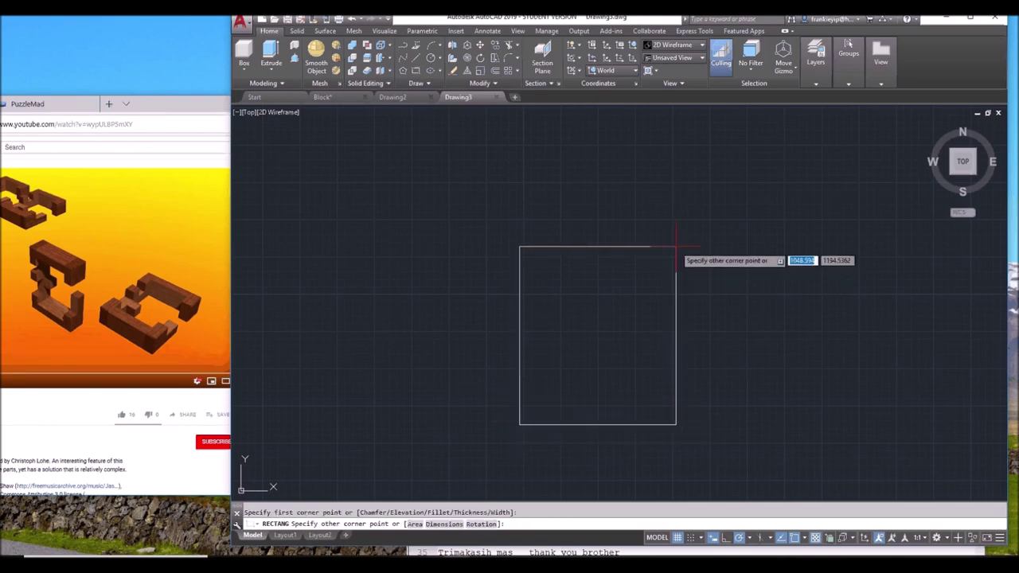
{"action": "type", "text": "80"}
{"action": "key", "text": "Tab"}
{"action": "type", "text": "80"}
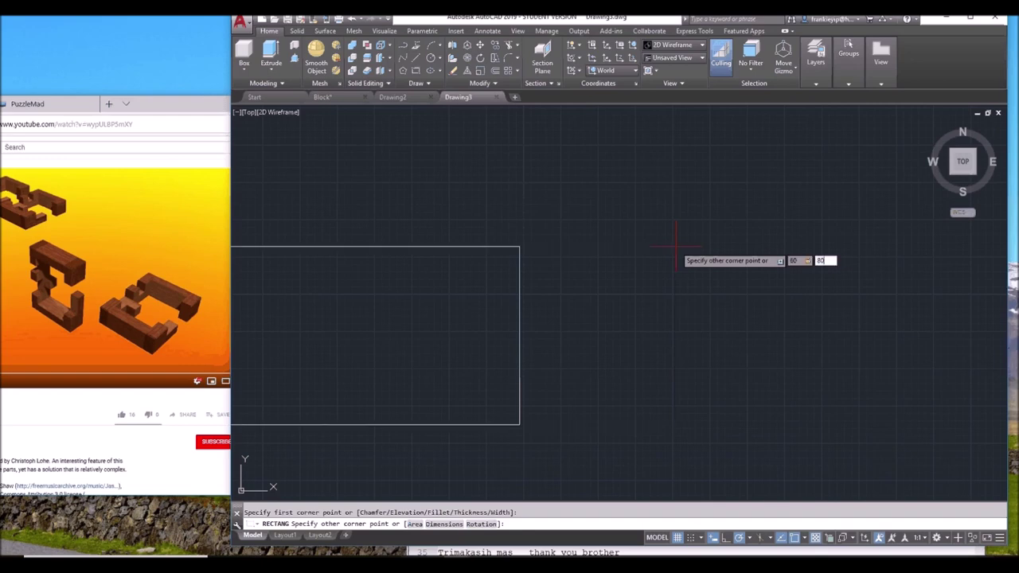
{"action": "key", "text": "Return"}
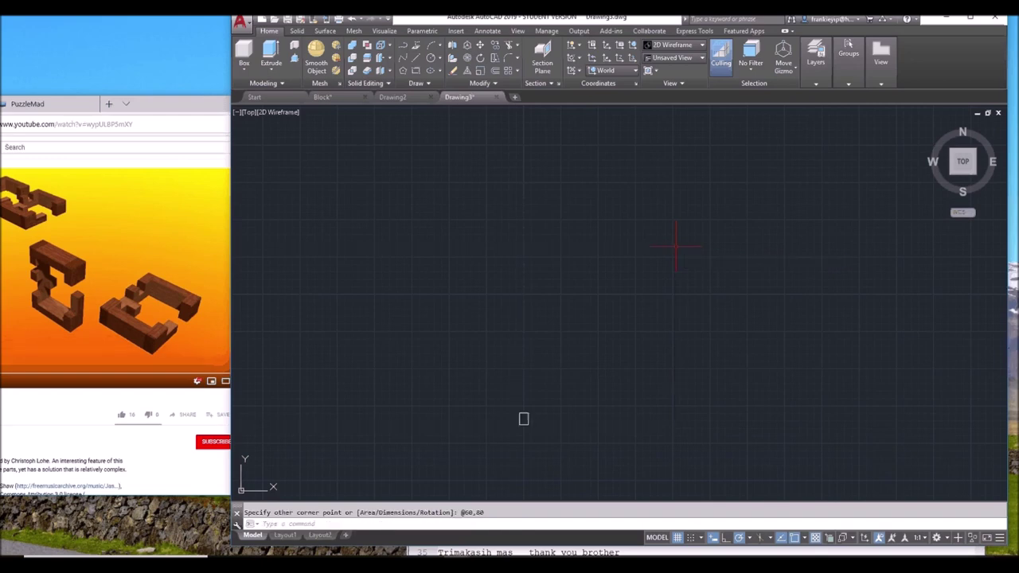
{"action": "left_click", "coordinate": [961, 162]}
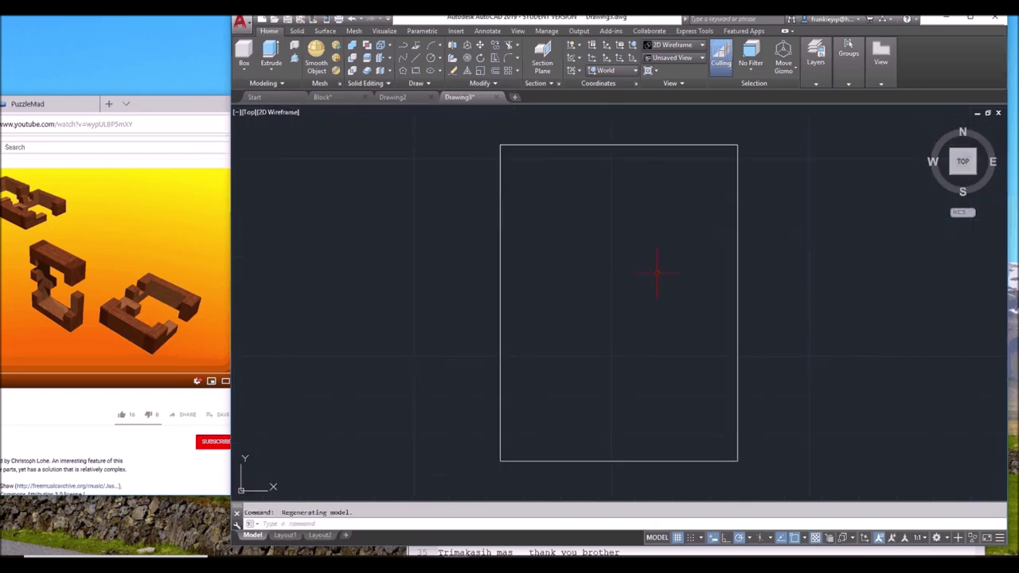
Step: Offset the rectangle inward by 10 to form the inner outline of the piece
{"action": "key", "text": "Escape"}
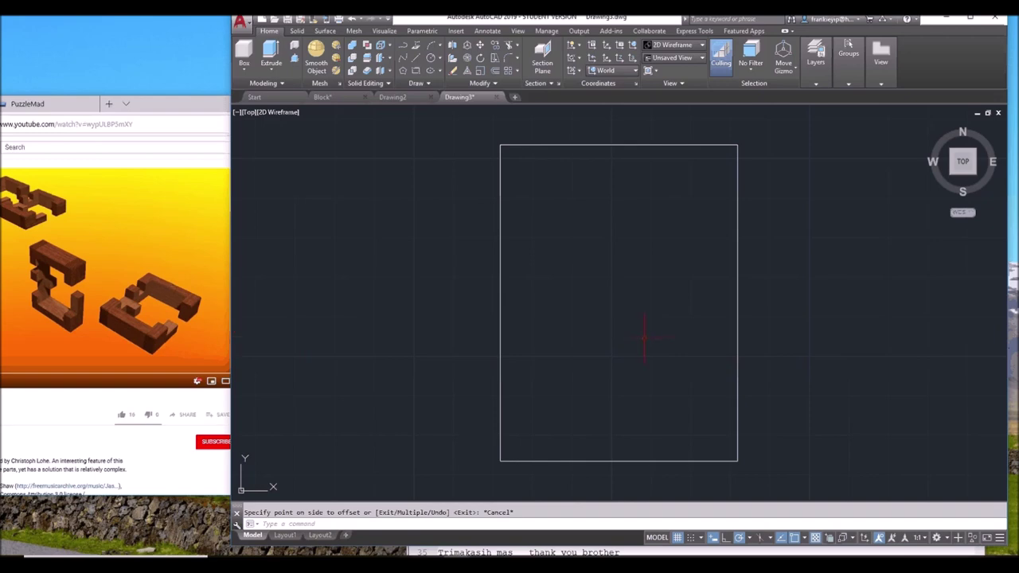
{"action": "type", "text": "o"}
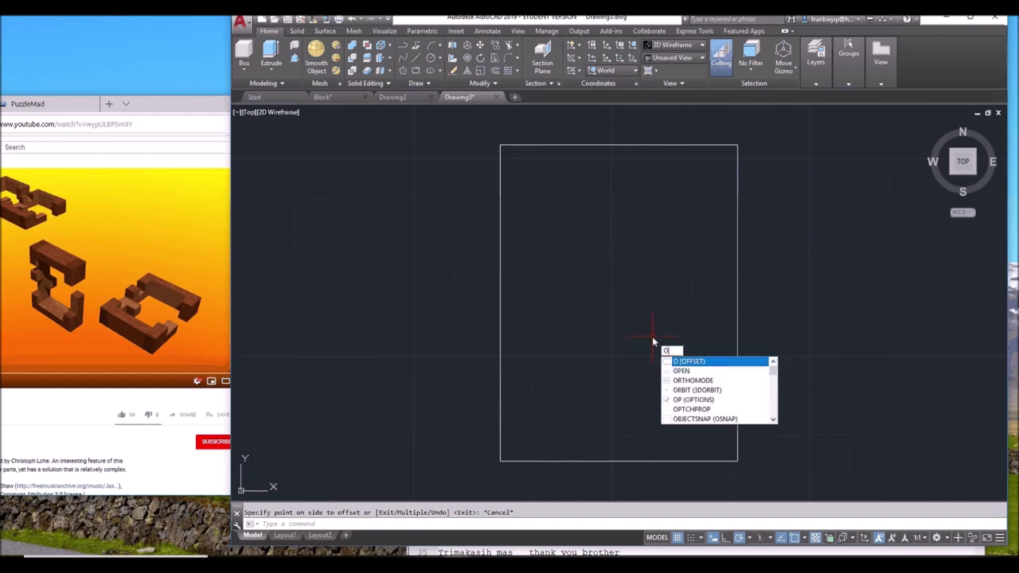
{"action": "key", "text": "Return"}
{"action": "type", "text": "1"}
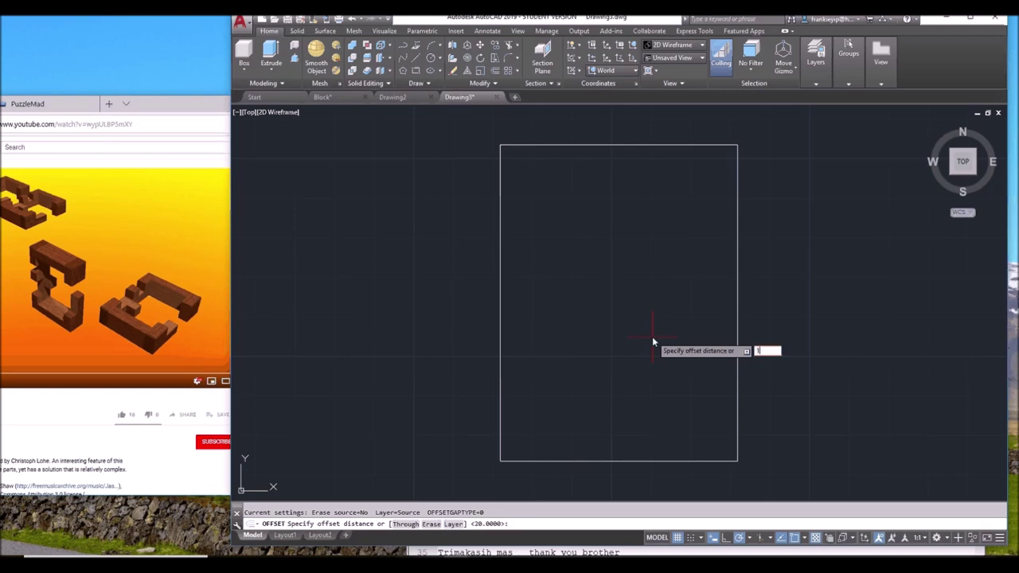
{"action": "type", "text": "0"}
{"action": "key", "text": "Return"}
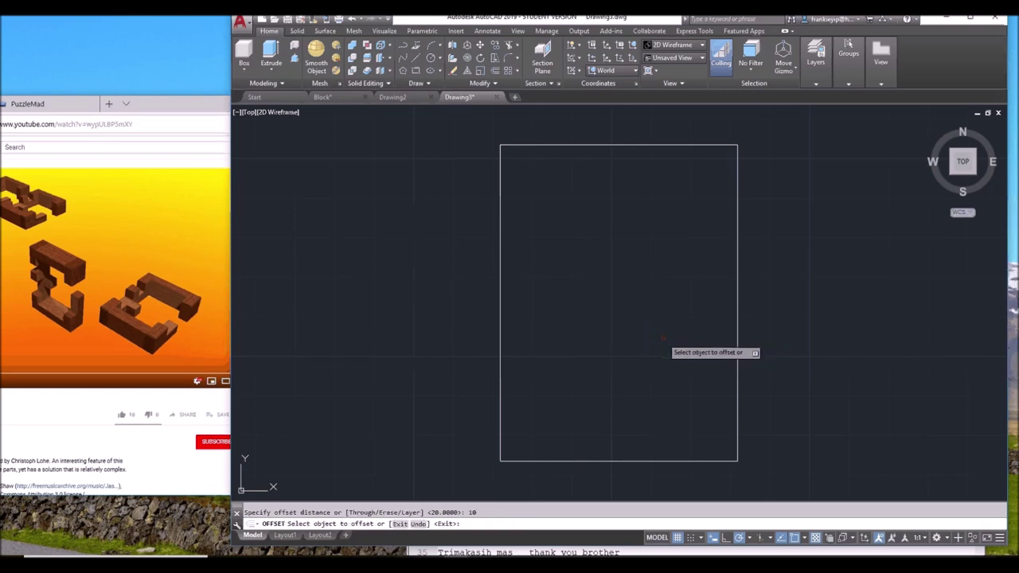
{"action": "left_click", "coordinate": [736, 336]}
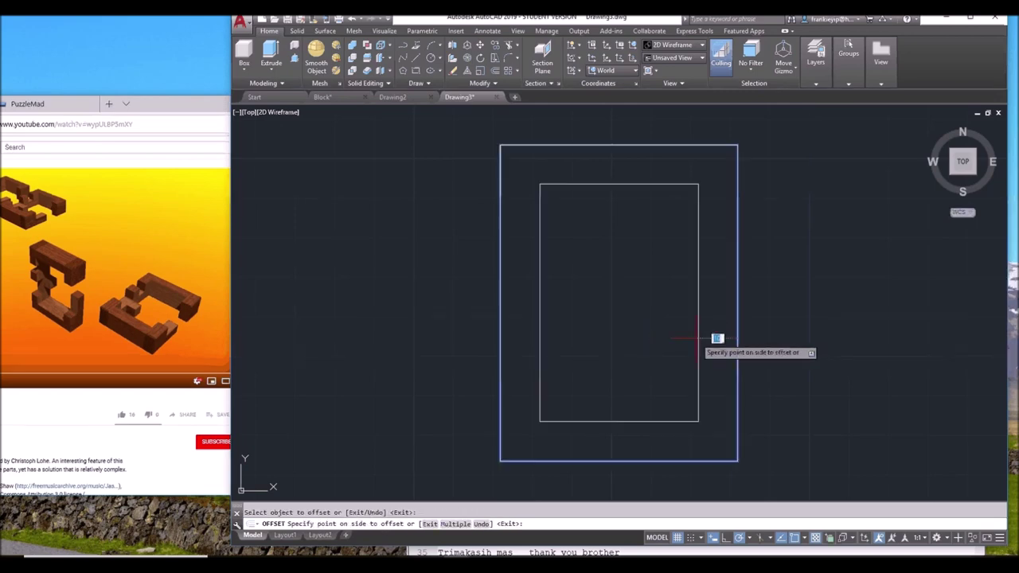
{"action": "left_click", "coordinate": [697, 338]}
{"action": "key", "text": "Return"}
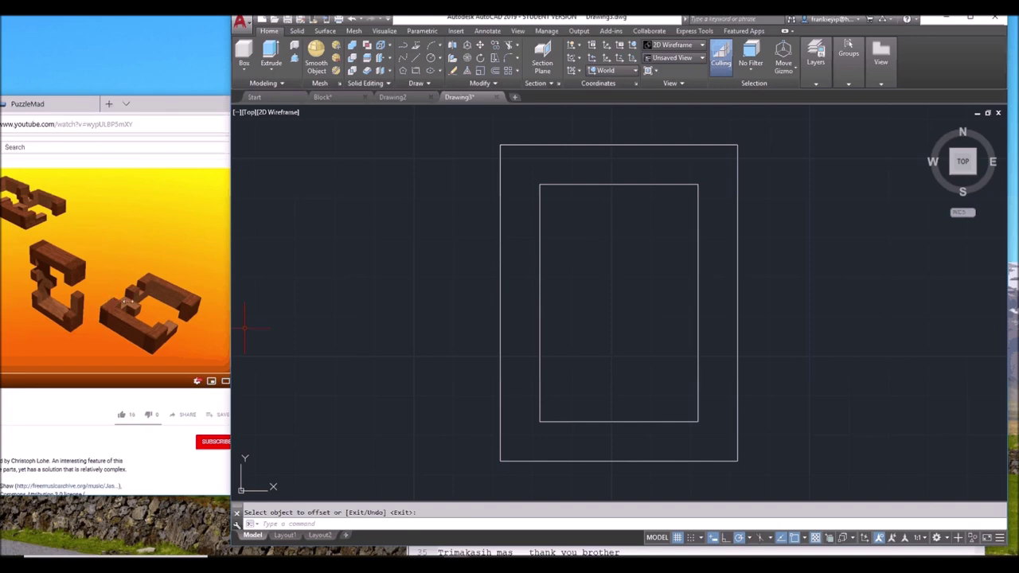
Step: Draw a 10 by 10 square tab inward from the inner outline's left edge, starting 20 above its lower-left corner
{"action": "key", "text": "Escape"}
{"action": "type", "text": "l"}
{"action": "key", "text": "Return"}
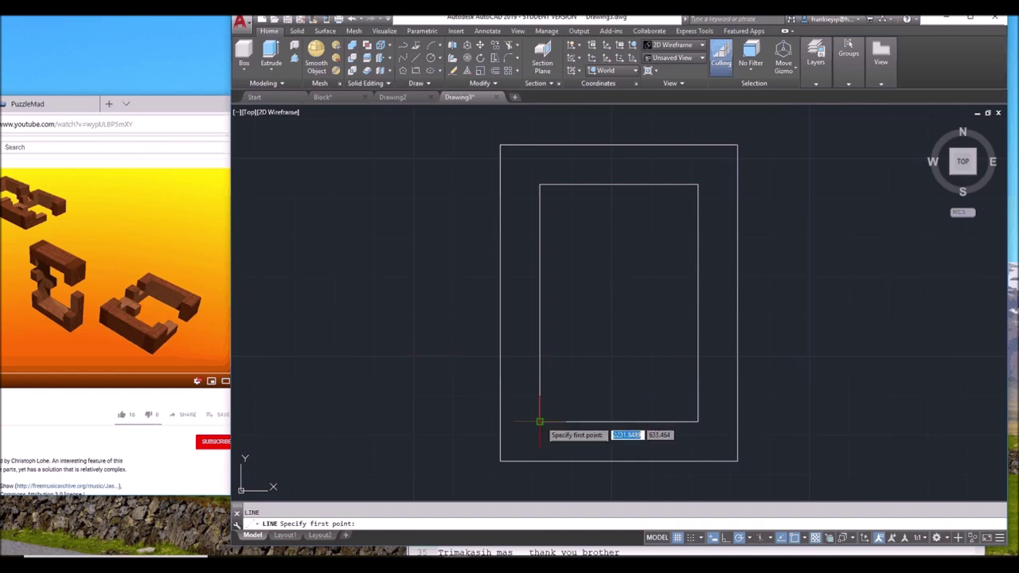
{"action": "type", "text": "20"}
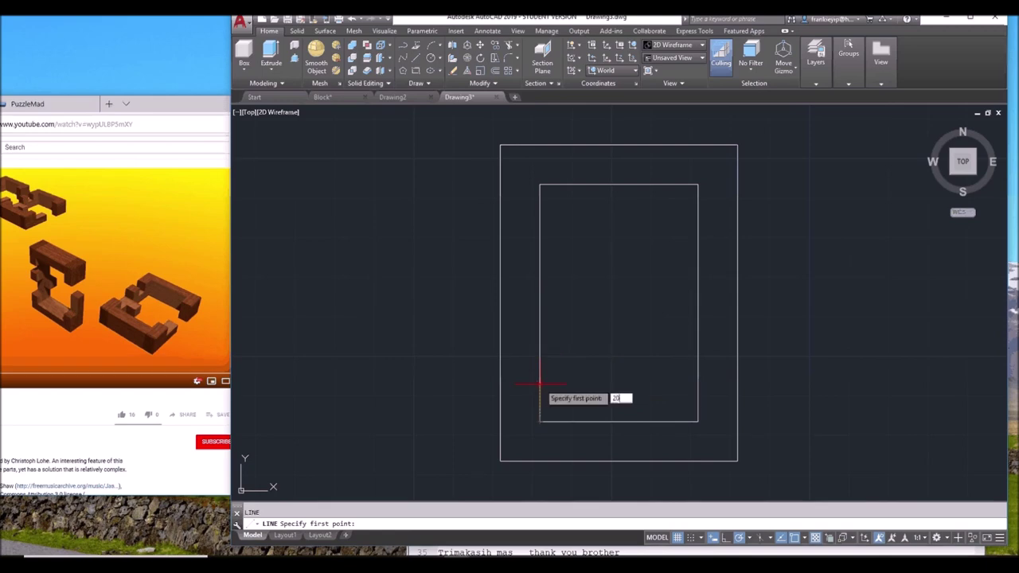
{"action": "key", "text": "Return"}
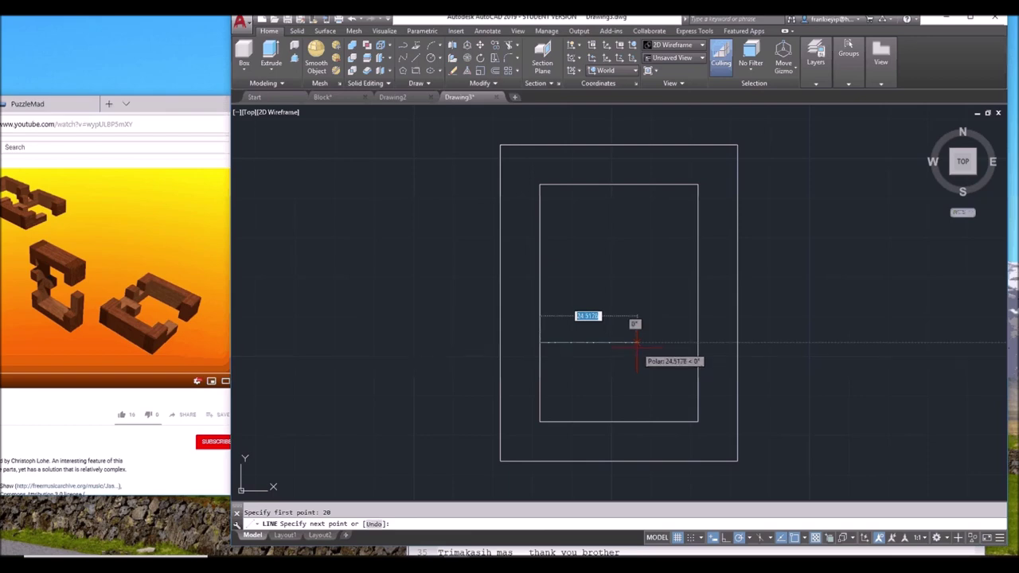
{"action": "type", "text": "10"}
{"action": "key", "text": "Return"}
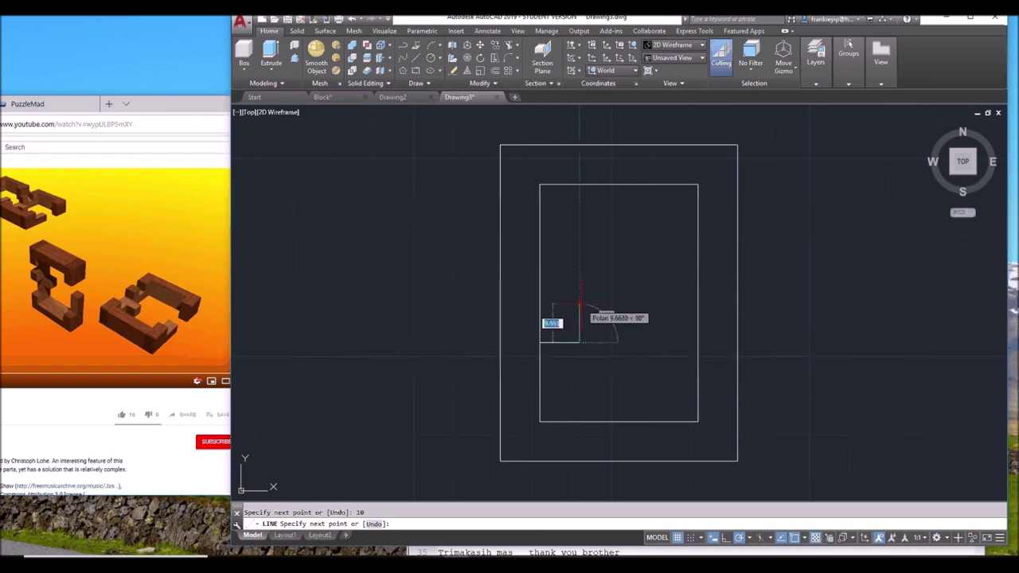
{"action": "type", "text": "10"}
{"action": "key", "text": "Return"}
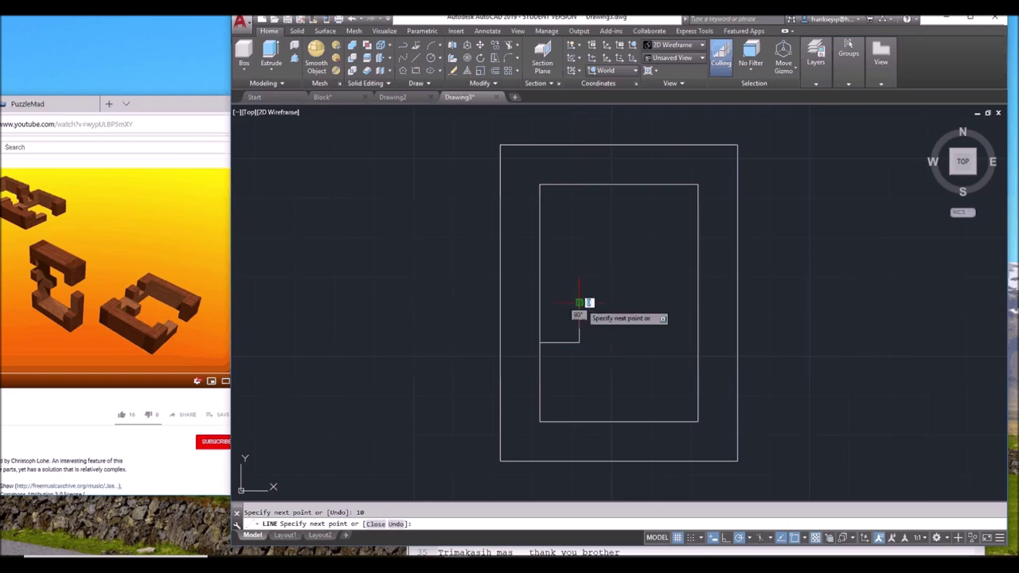
{"action": "left_click", "coordinate": [539, 303]}
{"action": "key", "text": "Return"}
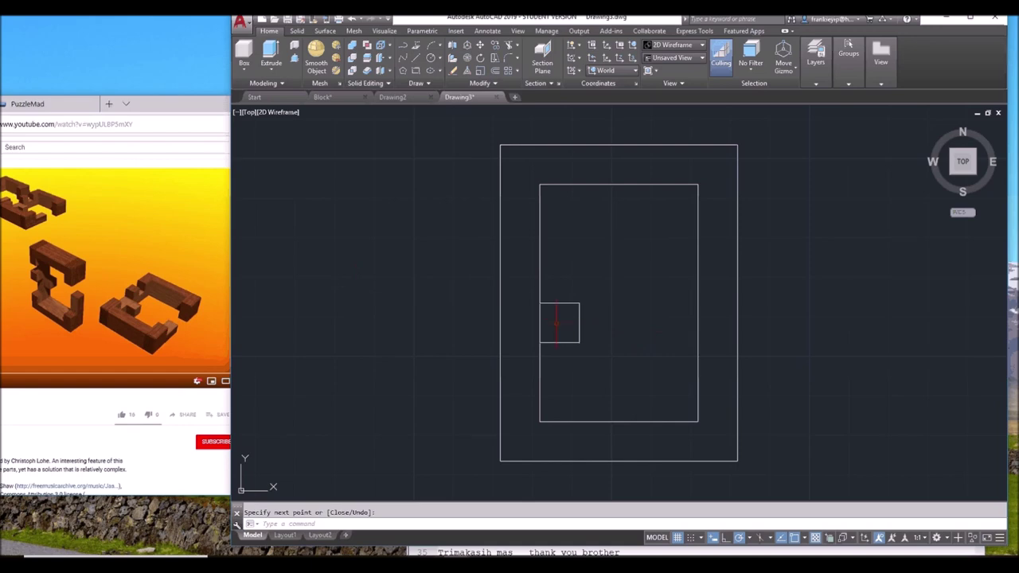
Step: Trim away the part of the inner outline's left edge that closes off the square tab
{"action": "type", "text": "TR"}
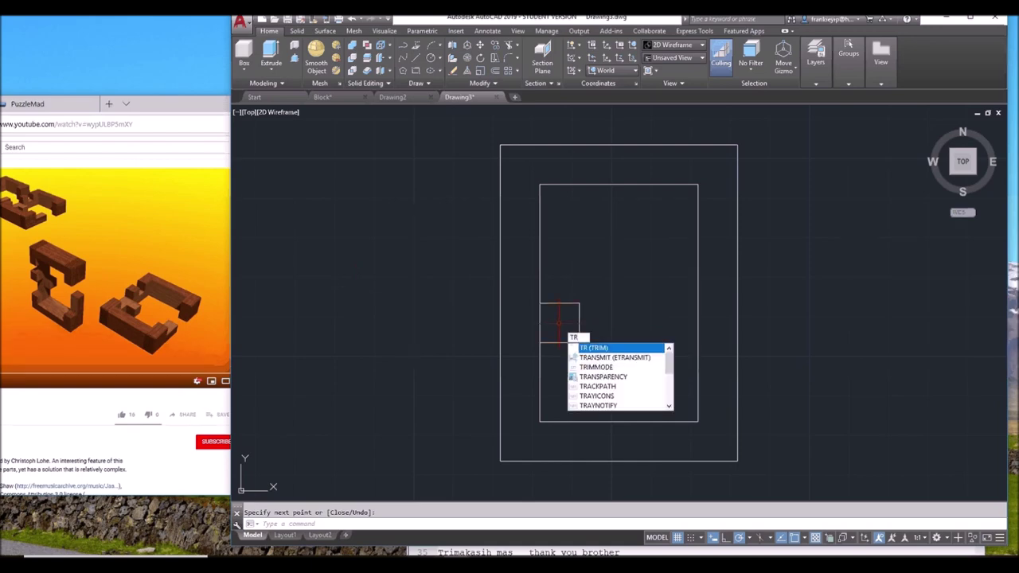
{"action": "key", "text": "Return"}
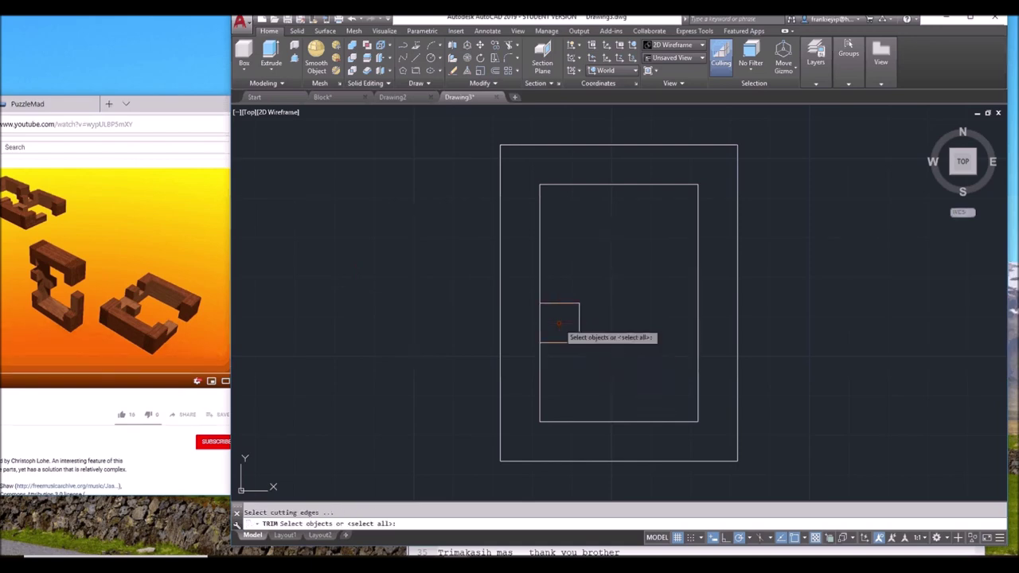
{"action": "key", "text": "Return"}
{"action": "left_click", "coordinate": [541, 321]}
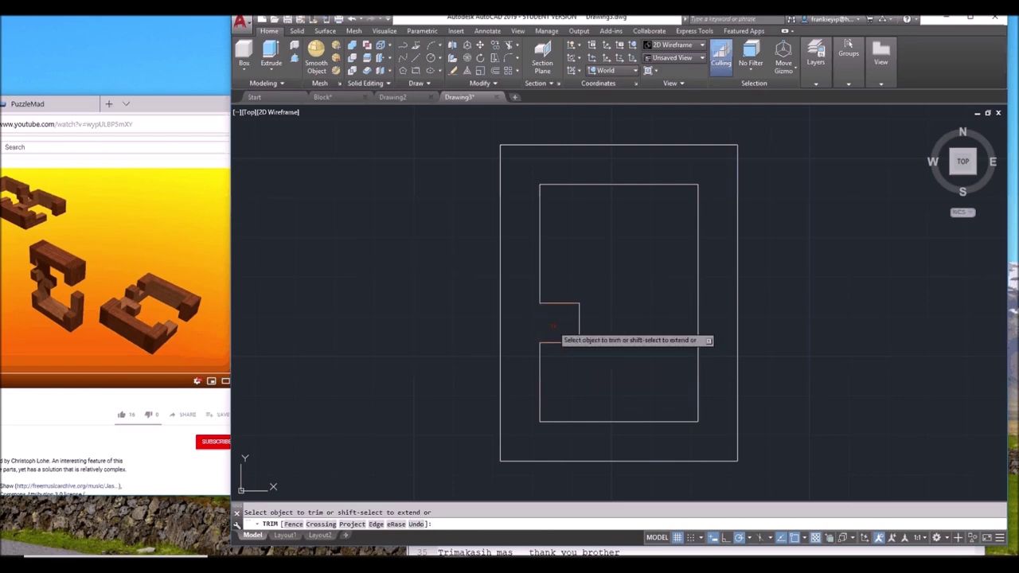
{"action": "key", "text": "Return"}
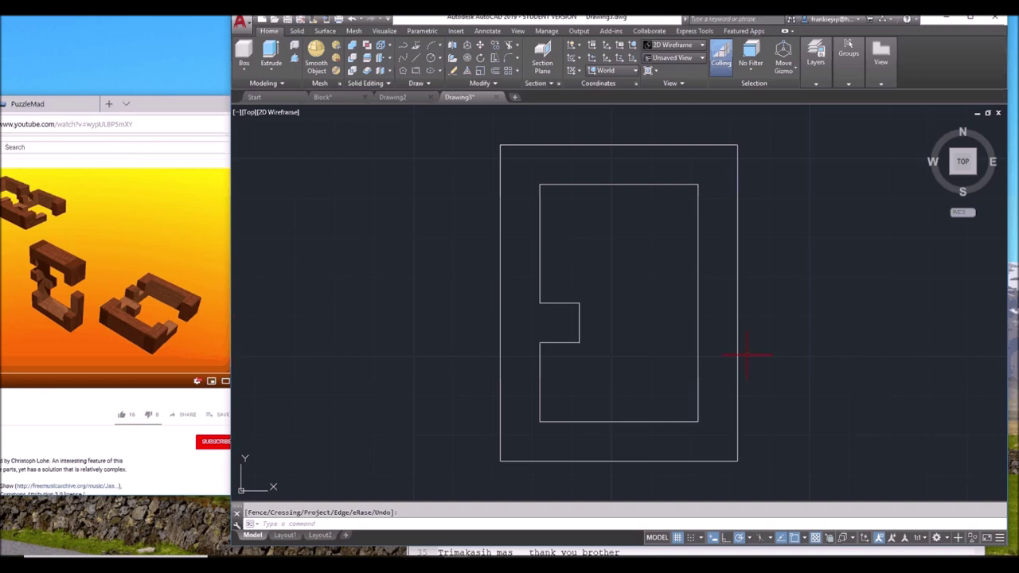
Step: Draw a rectangle 20 wide and 80 high to the right of the outline, aligned with its bottom edge, as the side view
{"action": "scroll", "coordinate": [657, 346], "scroll_direction": "down", "scroll_amount": 2}
{"action": "mouse_move", "coordinate": [657, 345]}
{"action": "middle_mouse_down"}
{"action": "mouse_move", "coordinate": [555, 334]}
{"action": "mouse_move", "coordinate": [522, 348]}
{"action": "middle_mouse_up"}
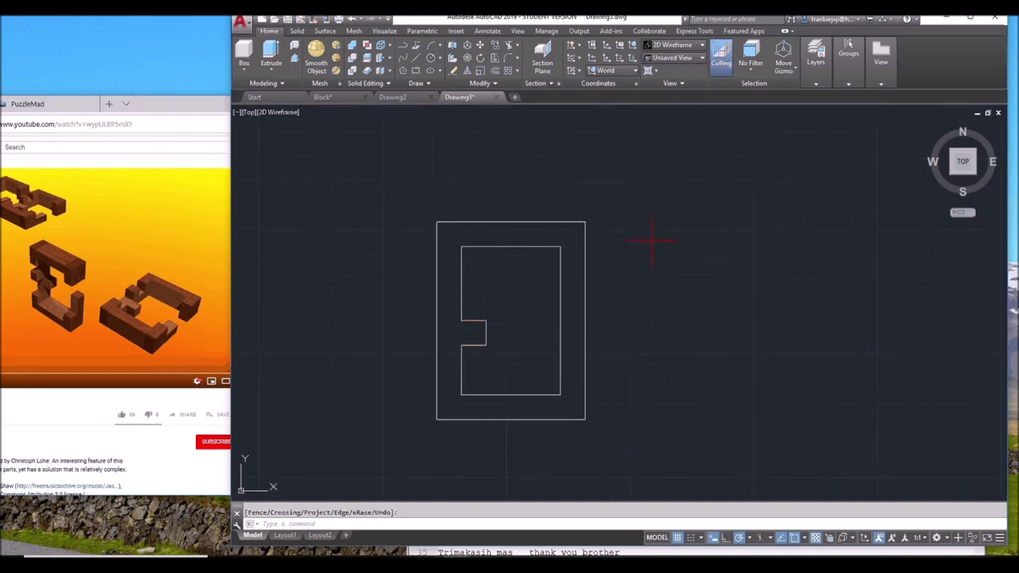
{"action": "type", "text": "rec"}
{"action": "key", "text": "Return"}
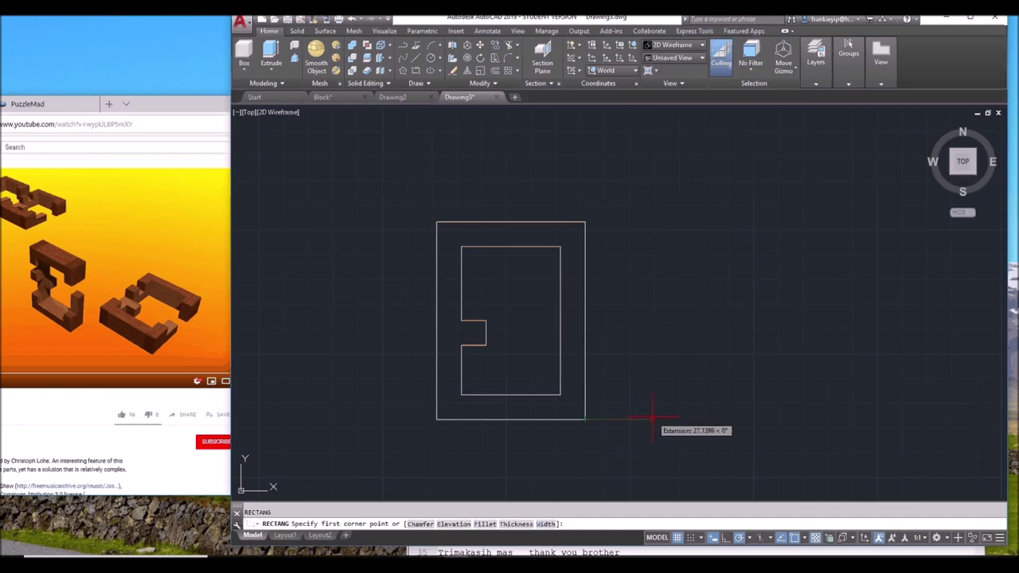
{"action": "left_click", "coordinate": [652, 418]}
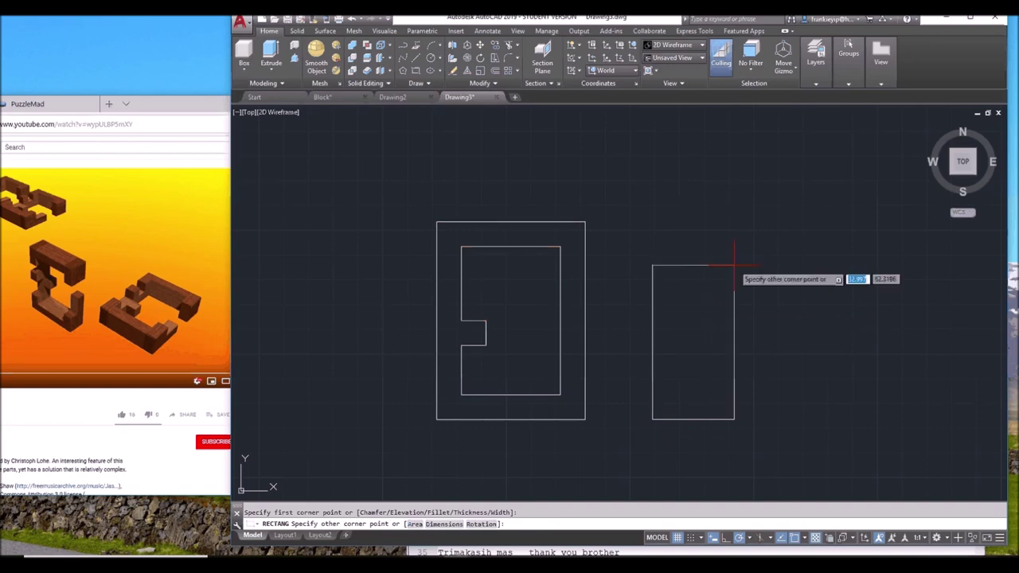
{"action": "type", "text": "20"}
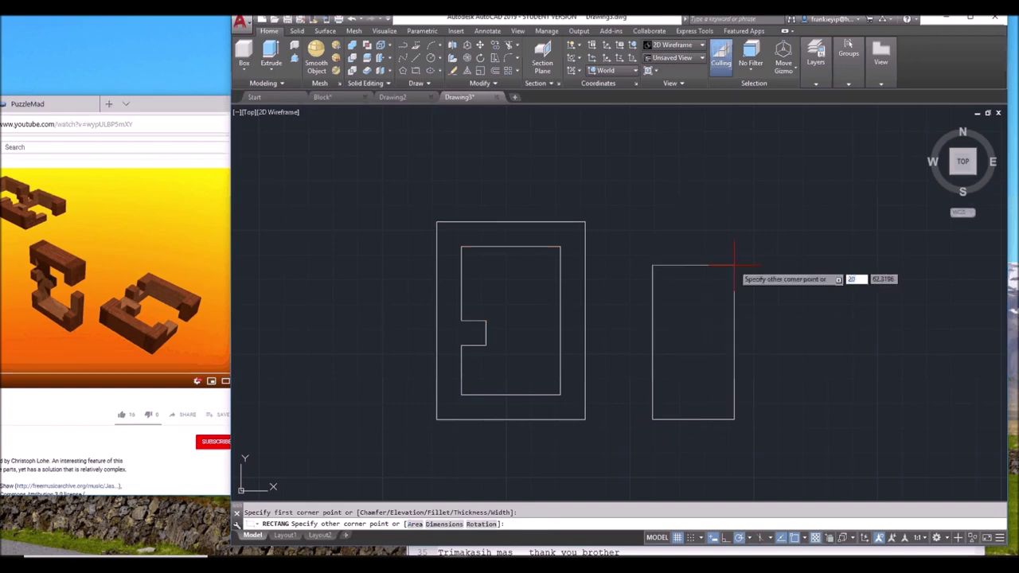
{"action": "key", "text": "Tab"}
{"action": "type", "text": "80"}
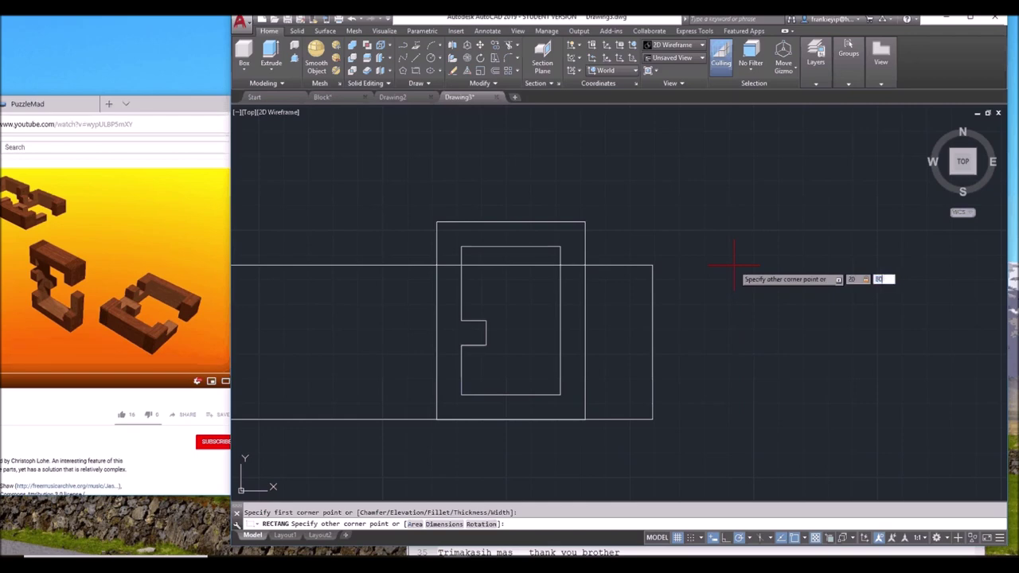
{"action": "key", "text": "Return"}
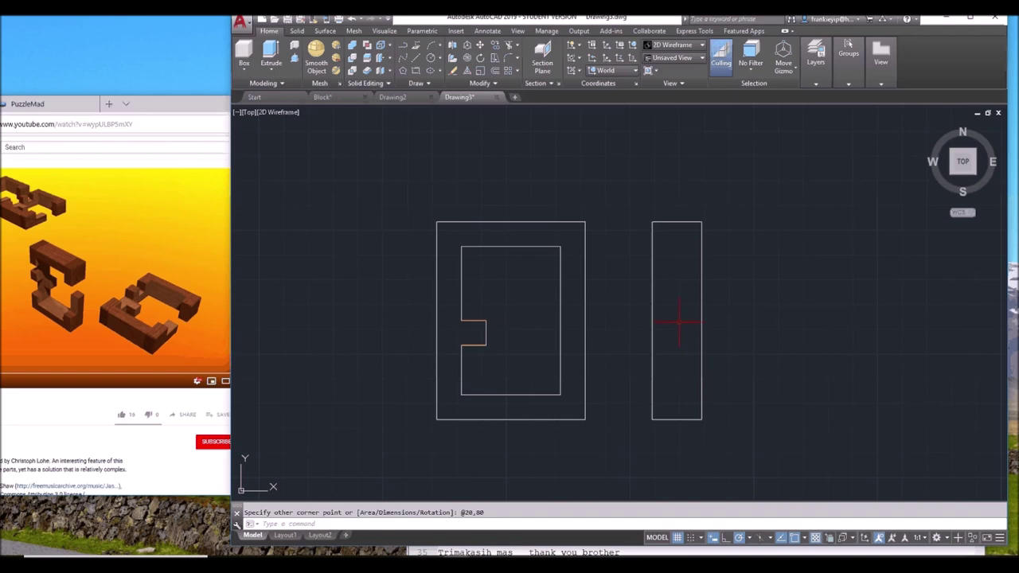
Step: Explode the 20 by 80 side-view rectangle into separate lines
{"action": "key", "text": "Delete"}
{"action": "type", "text": "x"}
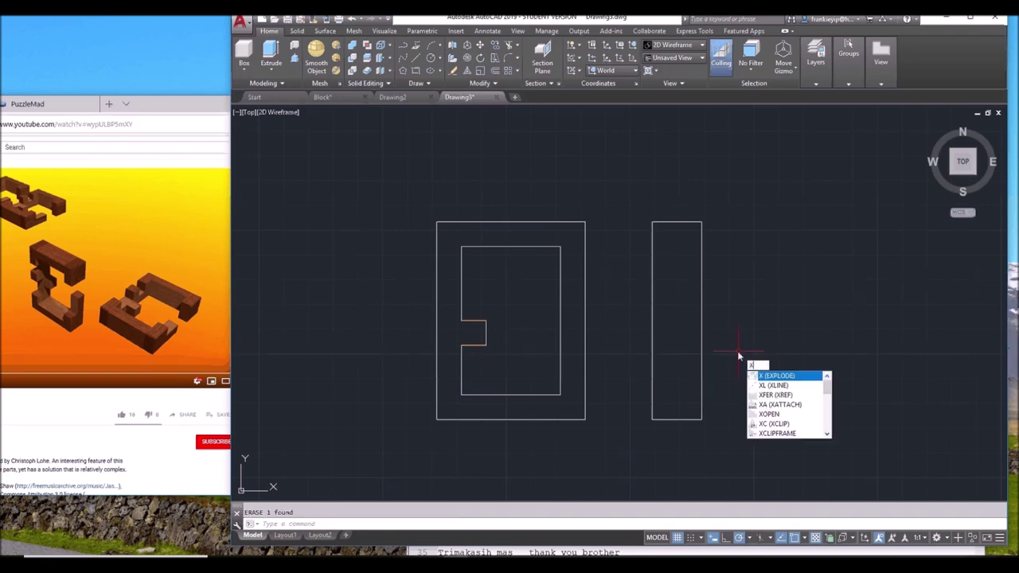
{"action": "key", "text": "Return"}
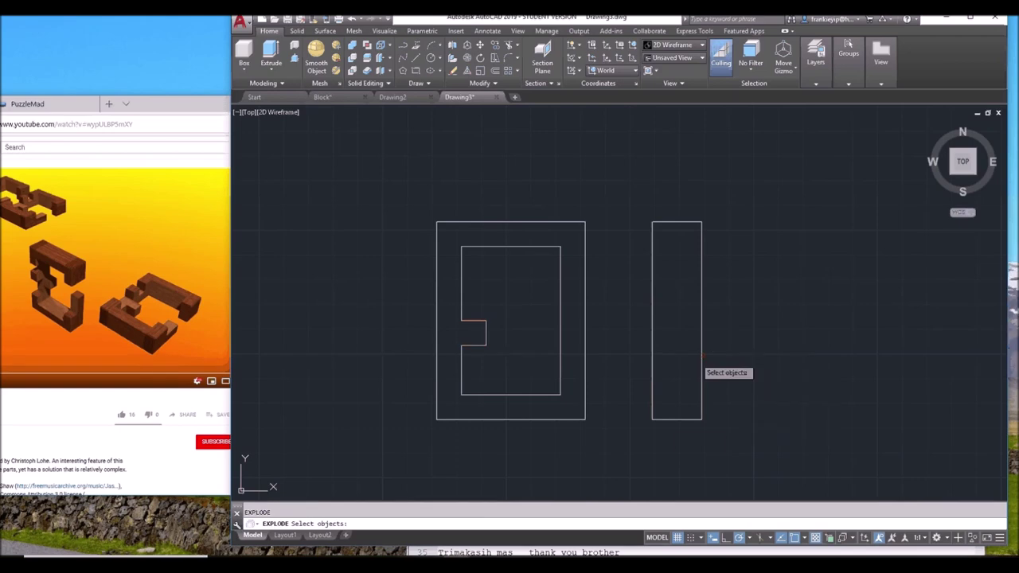
{"action": "left_click", "coordinate": [677, 418]}
{"action": "key", "text": "Return"}
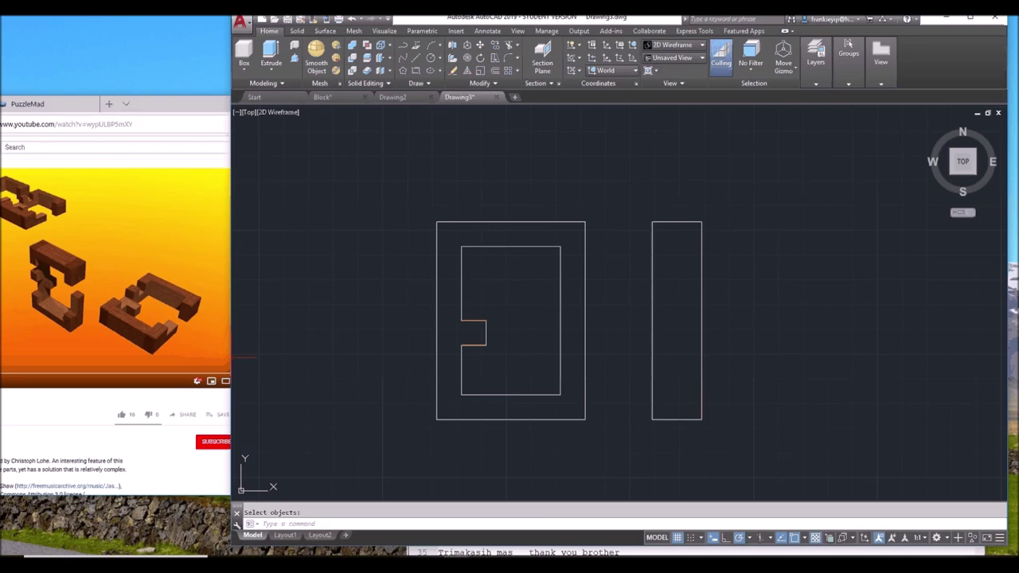
Step: Offset the bottom and top edges of the side view inward by 20
{"action": "type", "text": "o"}
{"action": "key", "text": "Return"}
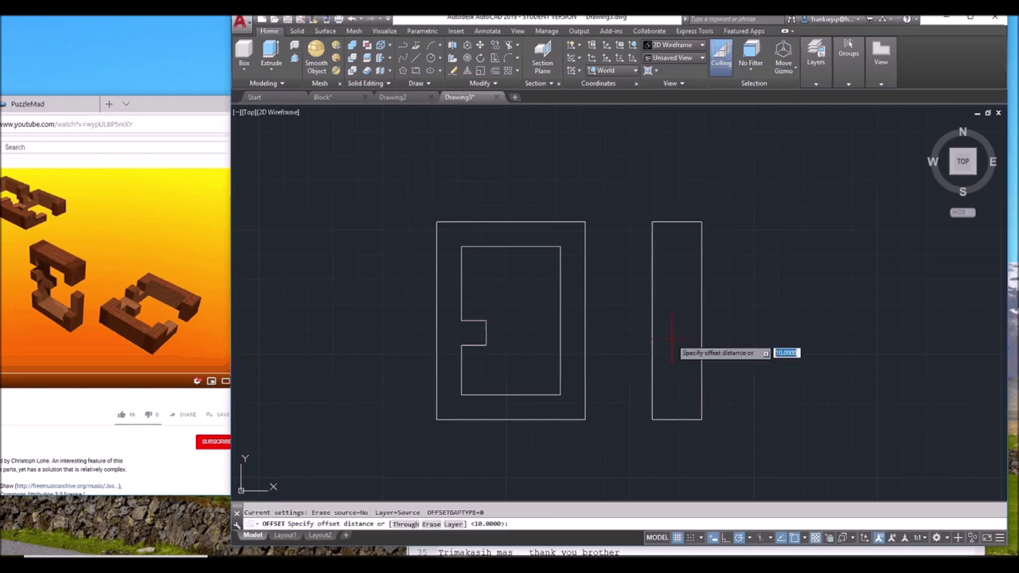
{"action": "type", "text": "20"}
{"action": "key", "text": "Return"}
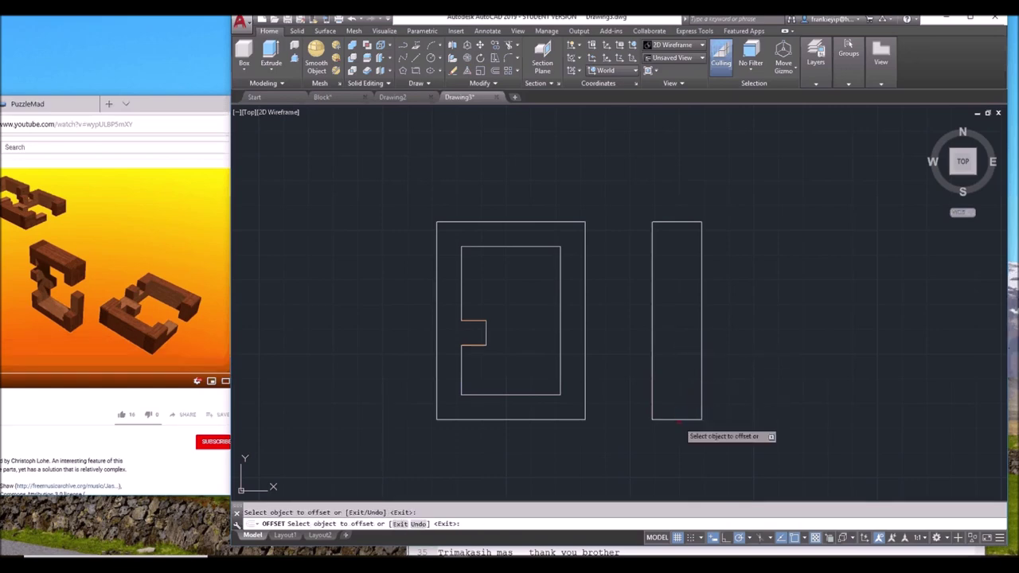
{"action": "left_click", "coordinate": [678, 419]}
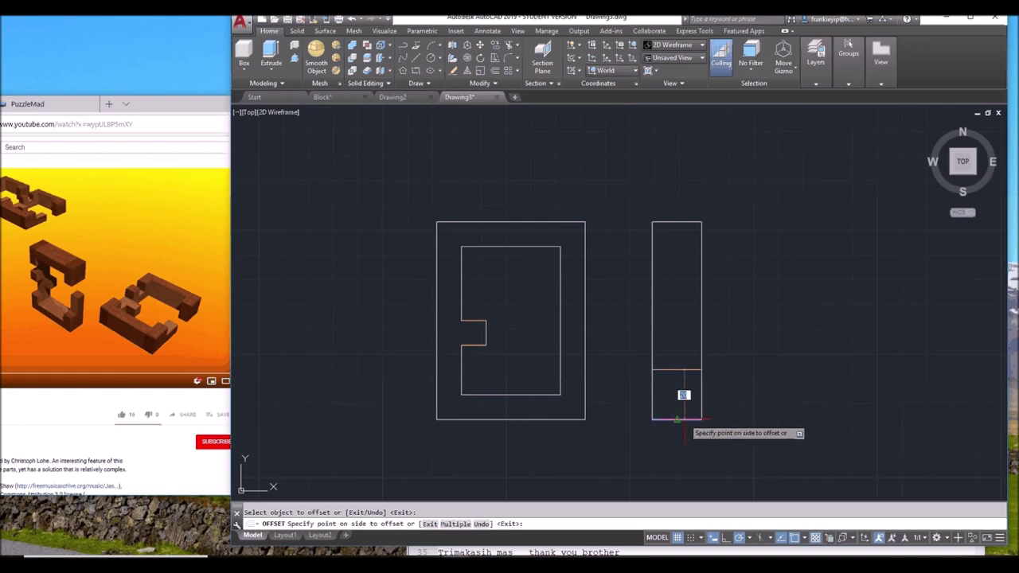
{"action": "left_click", "coordinate": [682, 327]}
{"action": "left_click", "coordinate": [677, 222]}
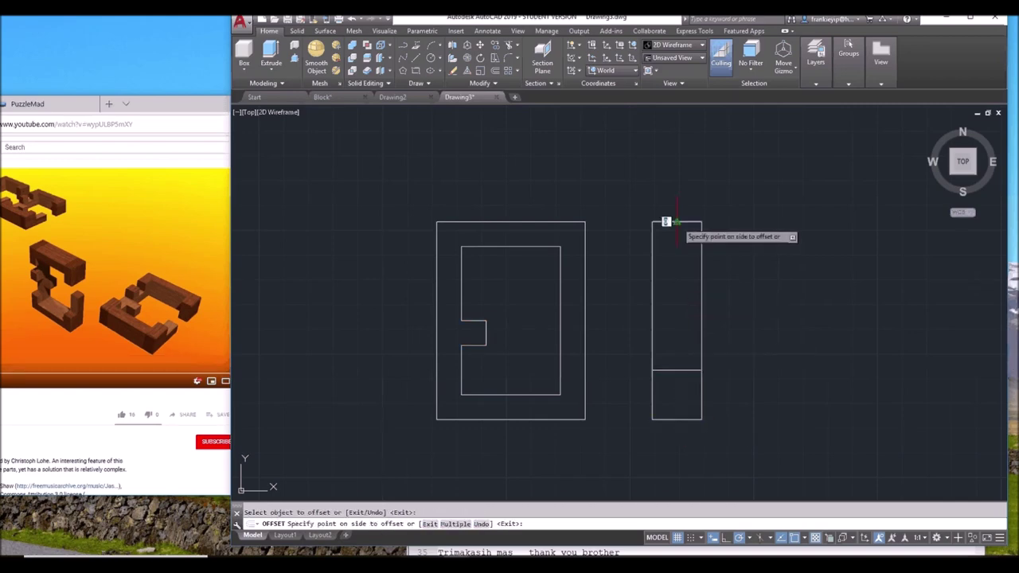
{"action": "left_click", "coordinate": [671, 292]}
{"action": "key", "text": "Return"}
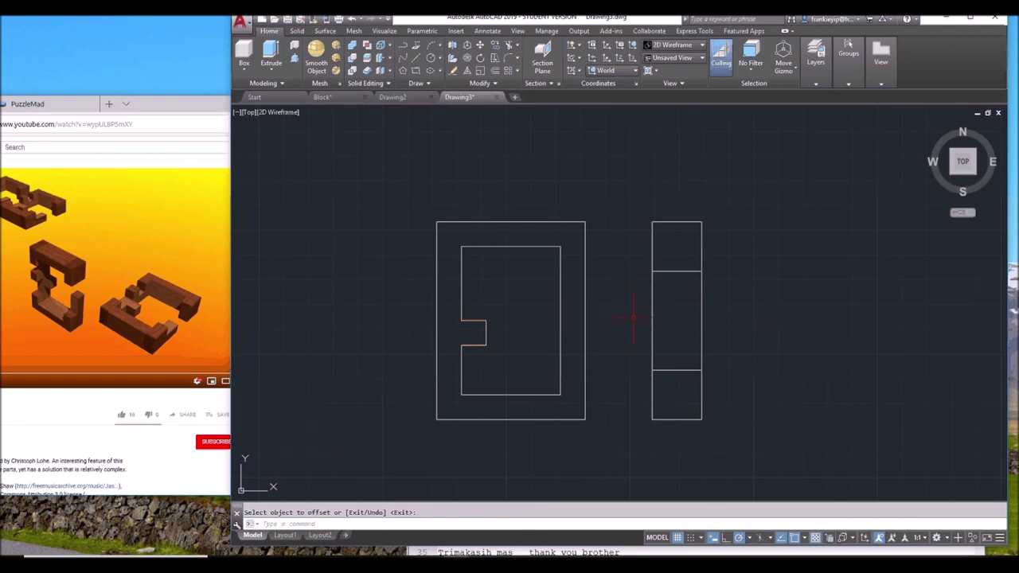
Step: Draw a vertical line joining the midpoints of the two offset lines in the side view
{"action": "key", "text": "Escape"}
{"action": "type", "text": "l"}
{"action": "key", "text": "Return"}
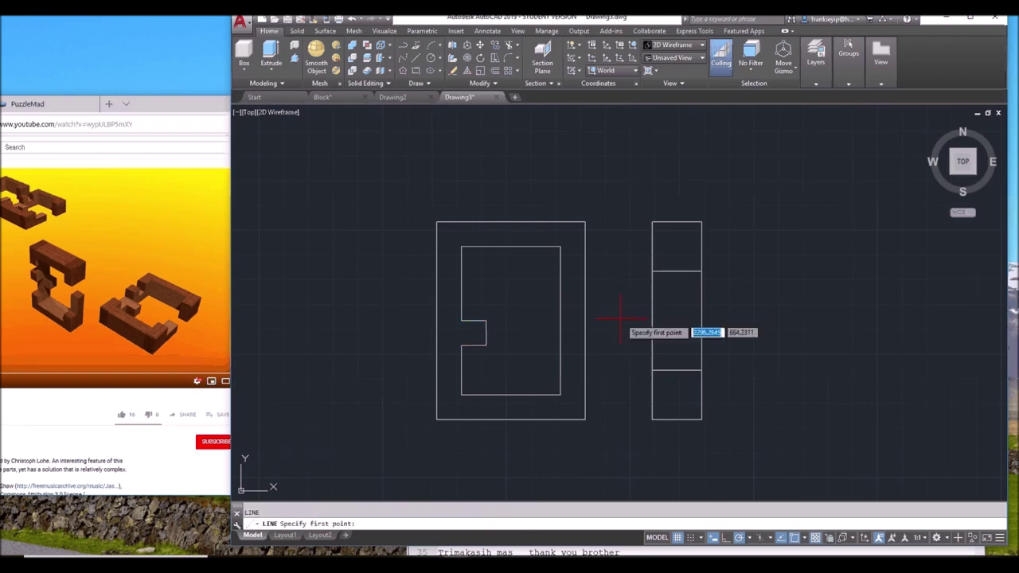
{"action": "left_click", "coordinate": [677, 370]}
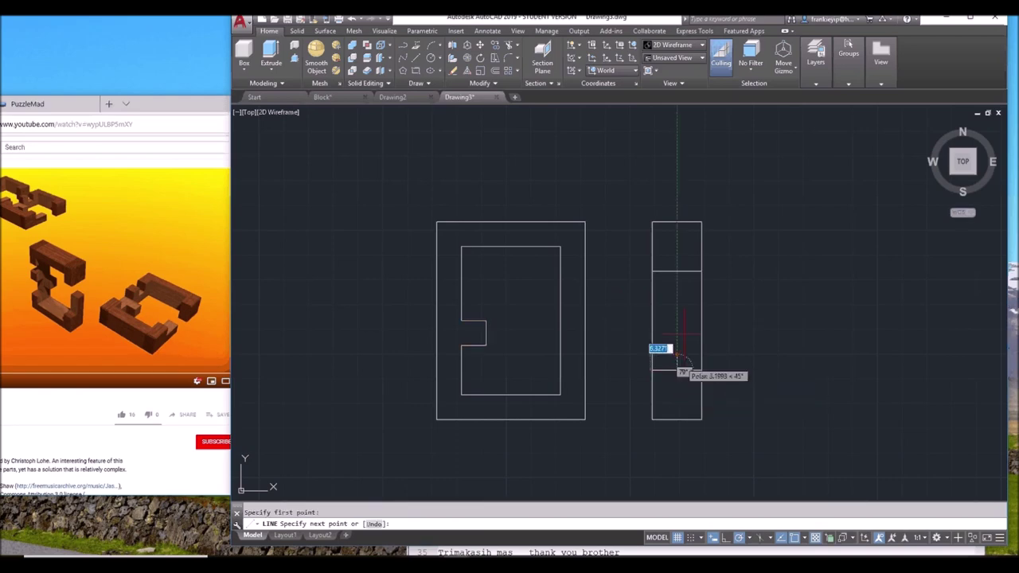
{"action": "left_click", "coordinate": [677, 270]}
{"action": "key", "text": "Return"}
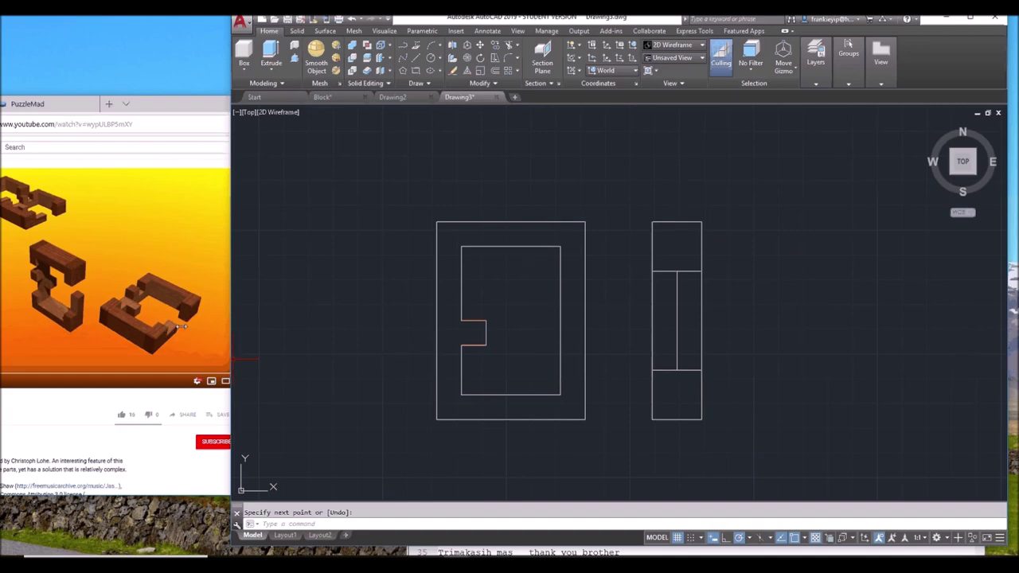
Step: Draw a horizontal line from the vertical centre line's midpoint to the right edge of the side view
{"action": "type", "text": "l"}
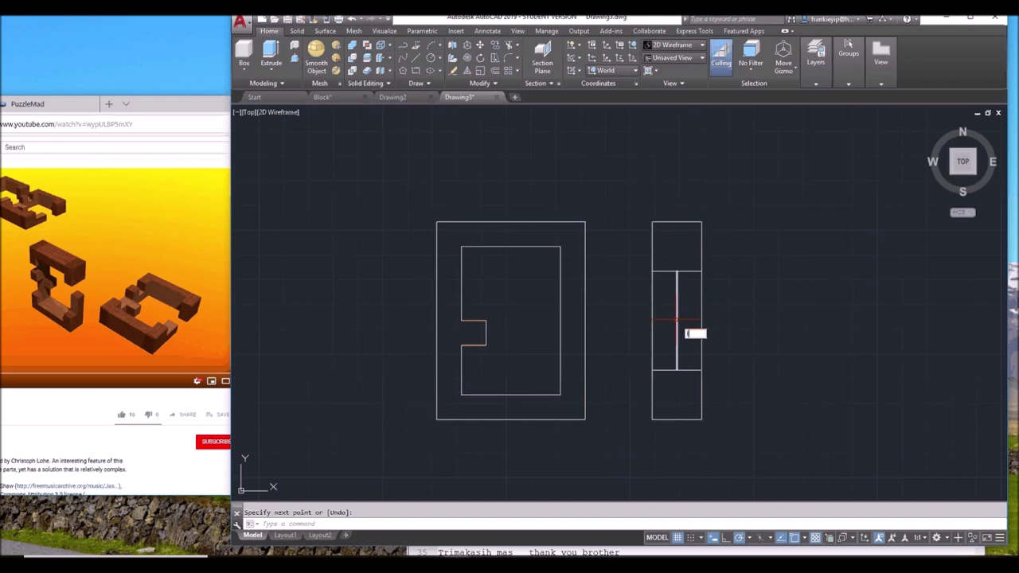
{"action": "key", "text": "Return"}
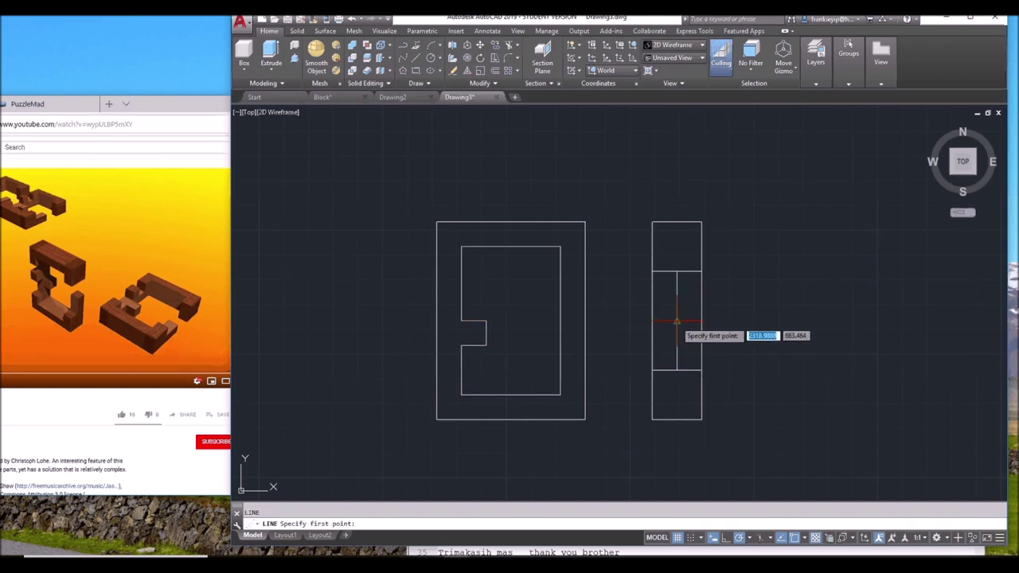
{"action": "left_click", "coordinate": [676, 322]}
{"action": "left_click", "coordinate": [697, 297]}
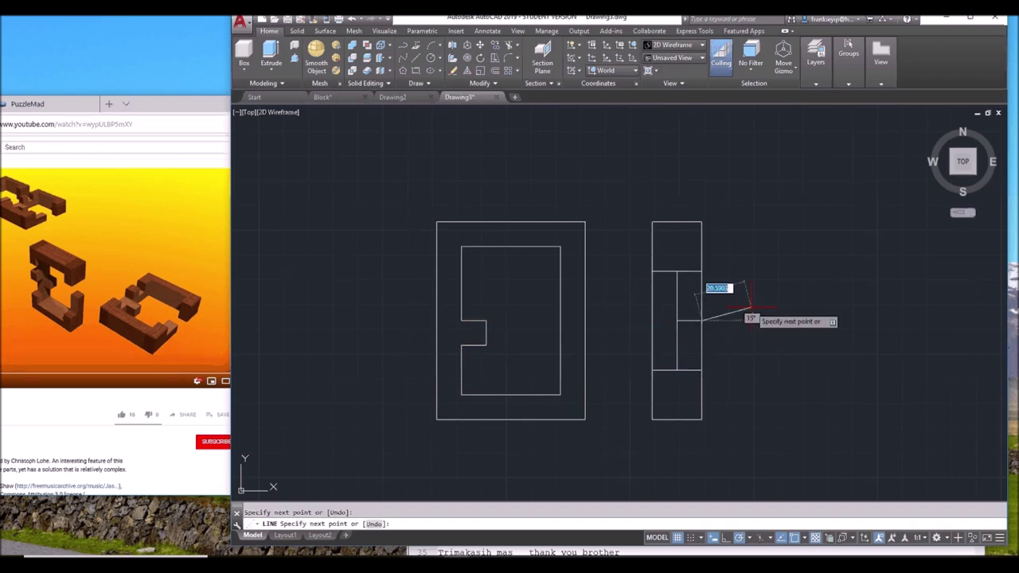
{"action": "key", "text": "Return"}
Step: Trim off the upper half of the vertical centre line in the side view
{"action": "type", "text": "tr"}
{"action": "key", "text": "Return"}
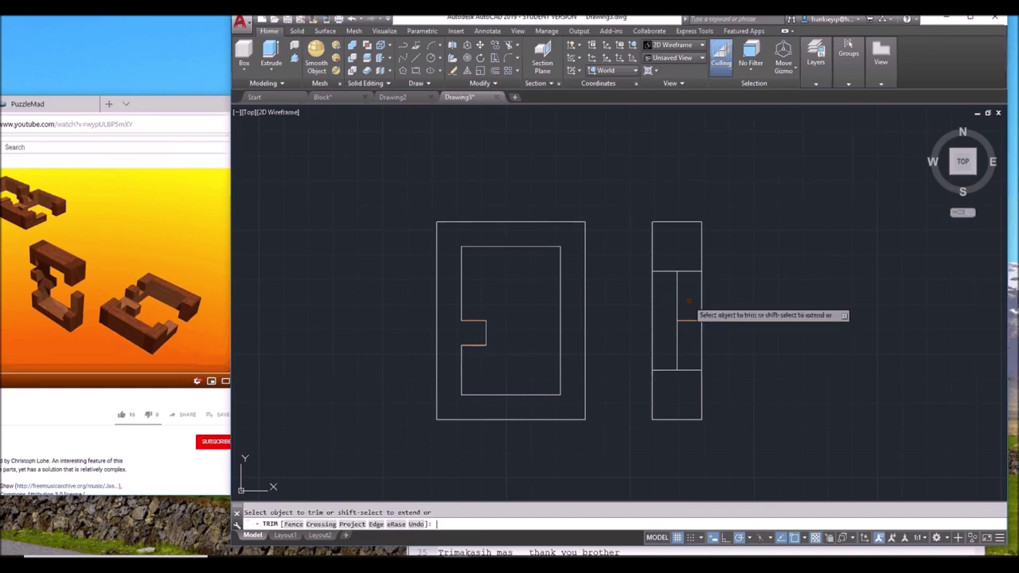
{"action": "left_click", "coordinate": [675, 295]}
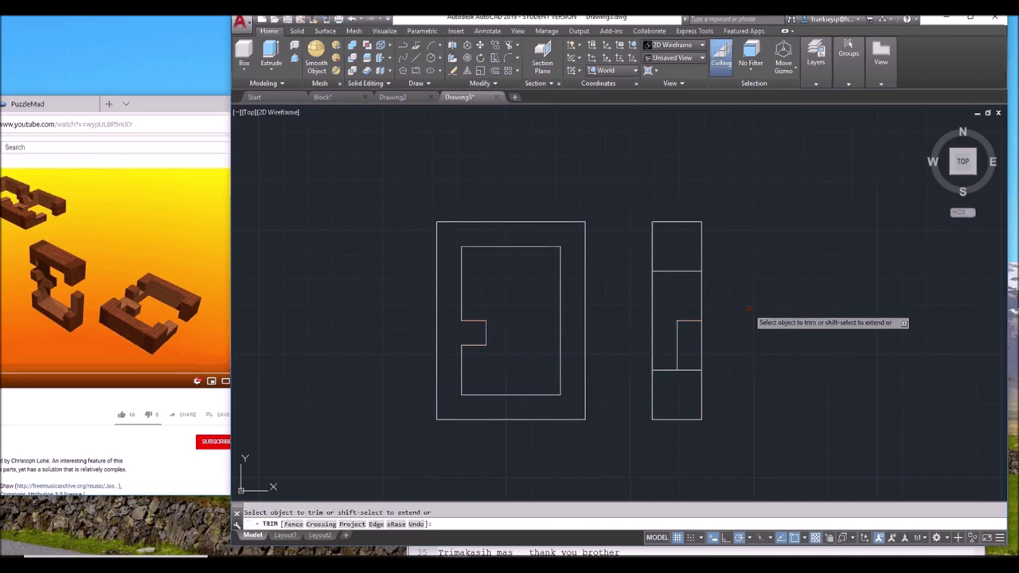
{"action": "key", "text": "Return"}
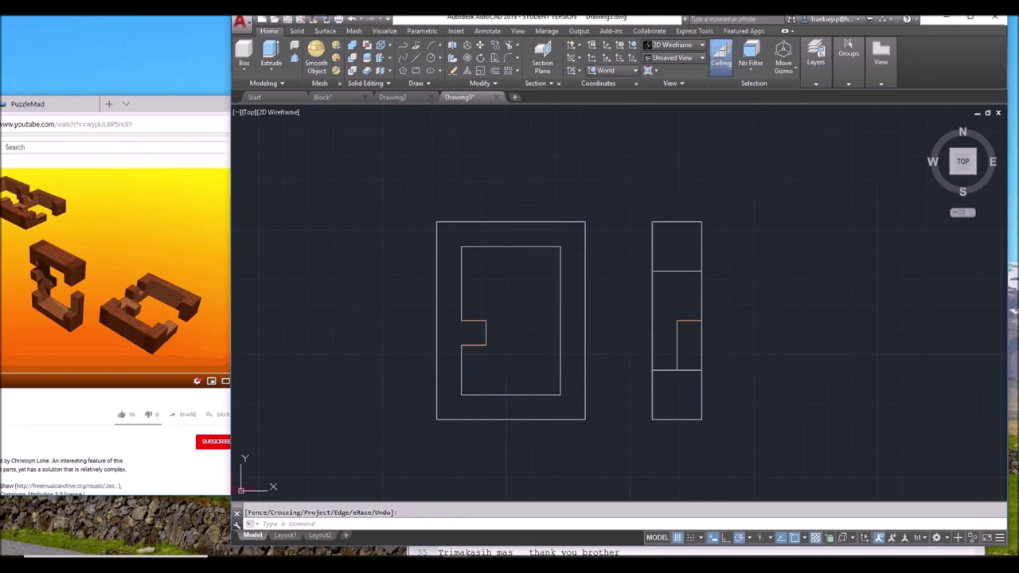
{"action": "key", "text": "Escape"}
Step: Mirror the side view without its inner notch lines about the front view's vertical centre line, keeping the original
{"action": "middle_click_drag", "start_coordinate": [659, 445], "coordinate": [731, 448]}
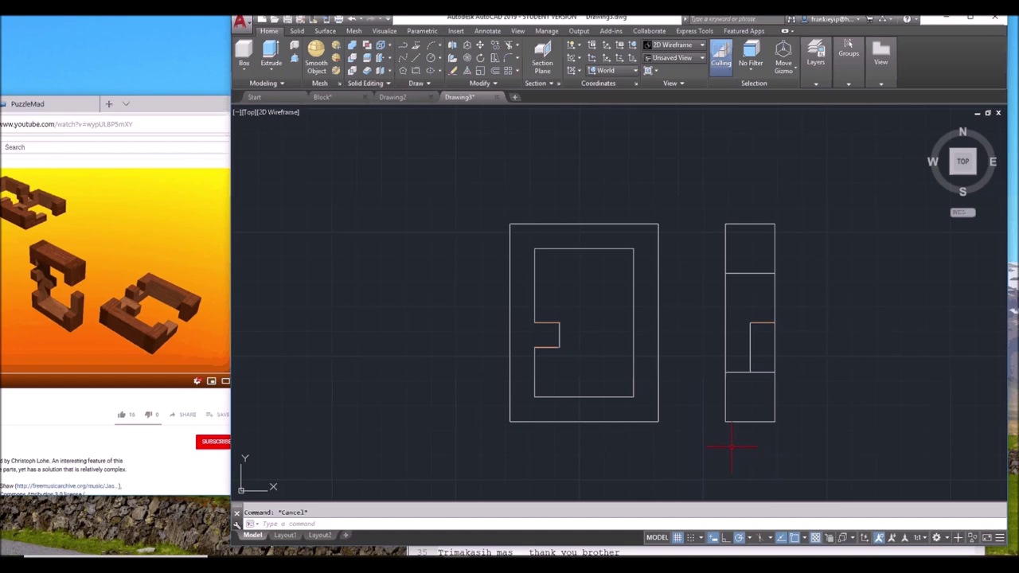
{"action": "type", "text": "mi"}
{"action": "key", "text": "Return"}
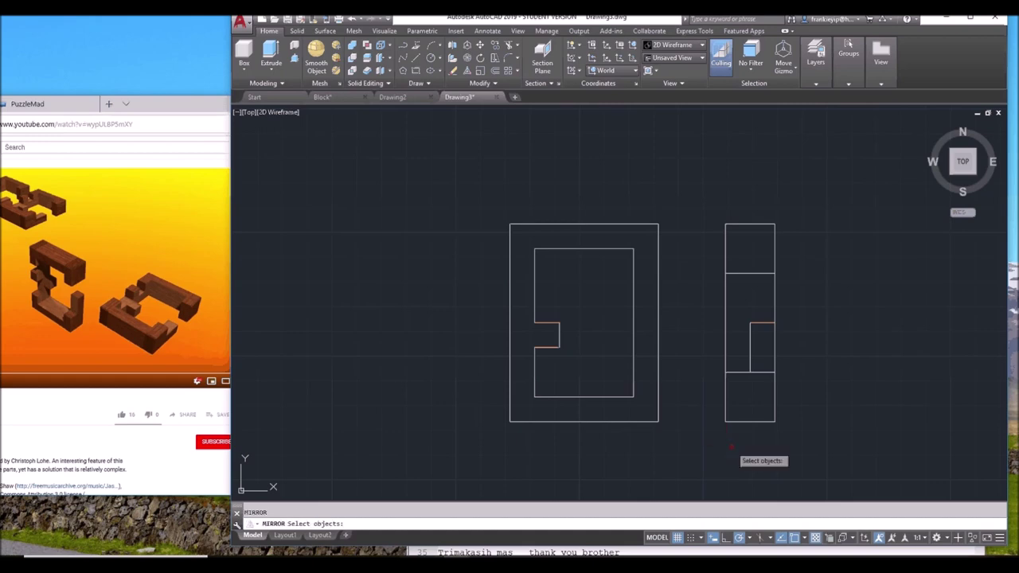
{"action": "left_click", "coordinate": [711, 450]}
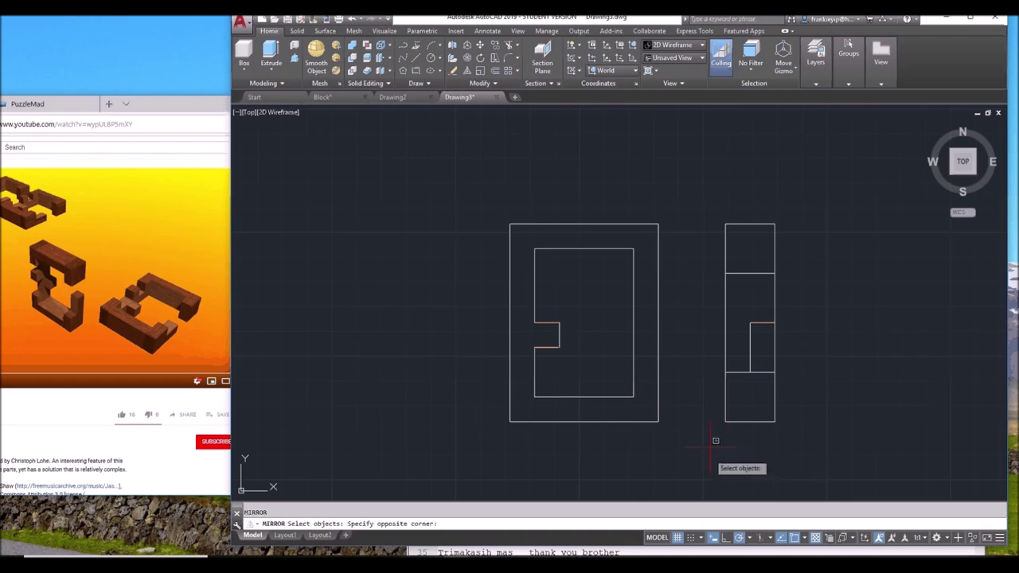
{"action": "left_click", "coordinate": [797, 220]}
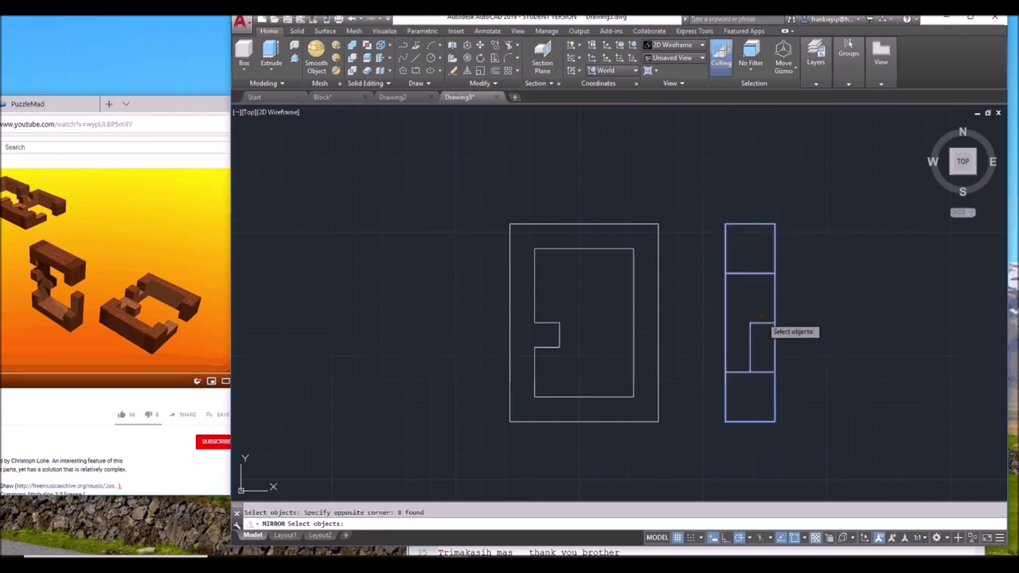
{"action": "left_click", "coordinate": [734, 305], "text": "shift"}
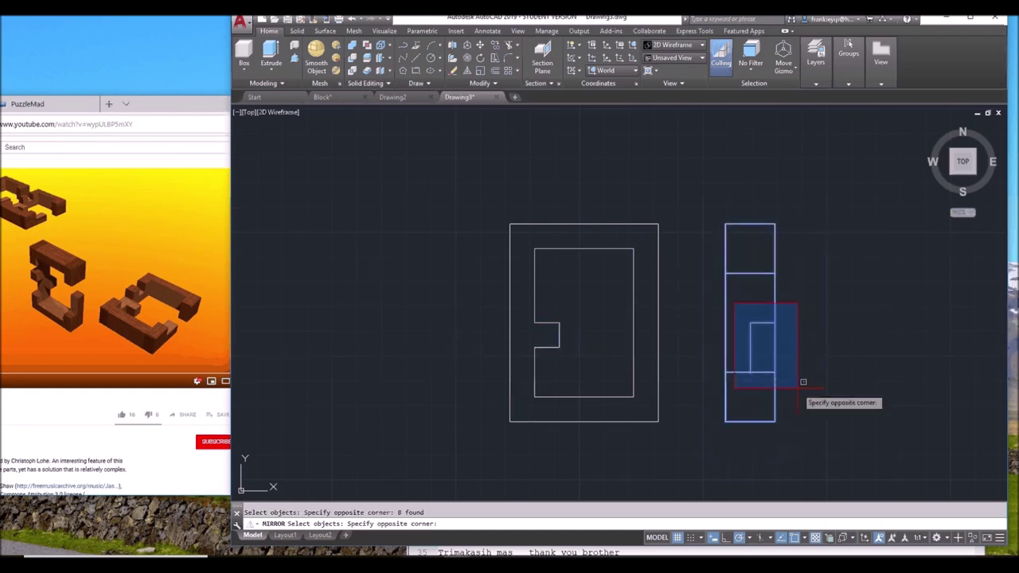
{"action": "left_click", "coordinate": [795, 386], "text": "shift"}
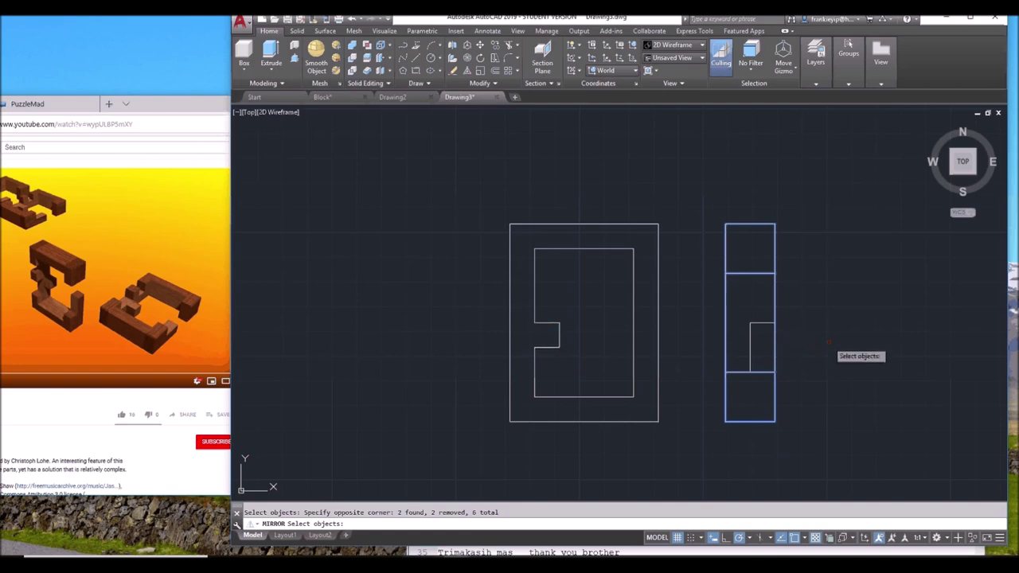
{"action": "key", "text": "Return"}
{"action": "left_click", "coordinate": [583, 224]}
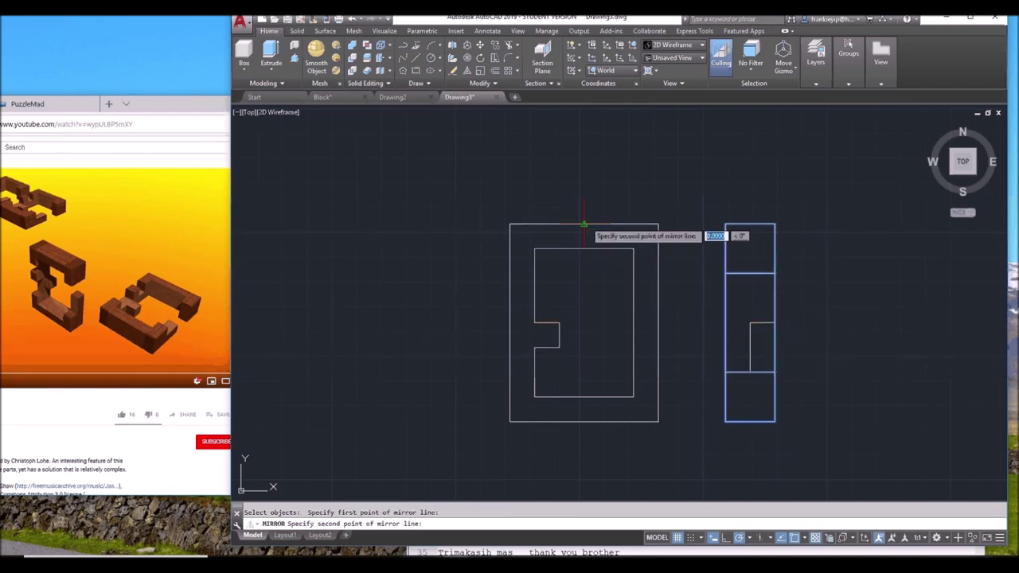
{"action": "left_click", "coordinate": [583, 319]}
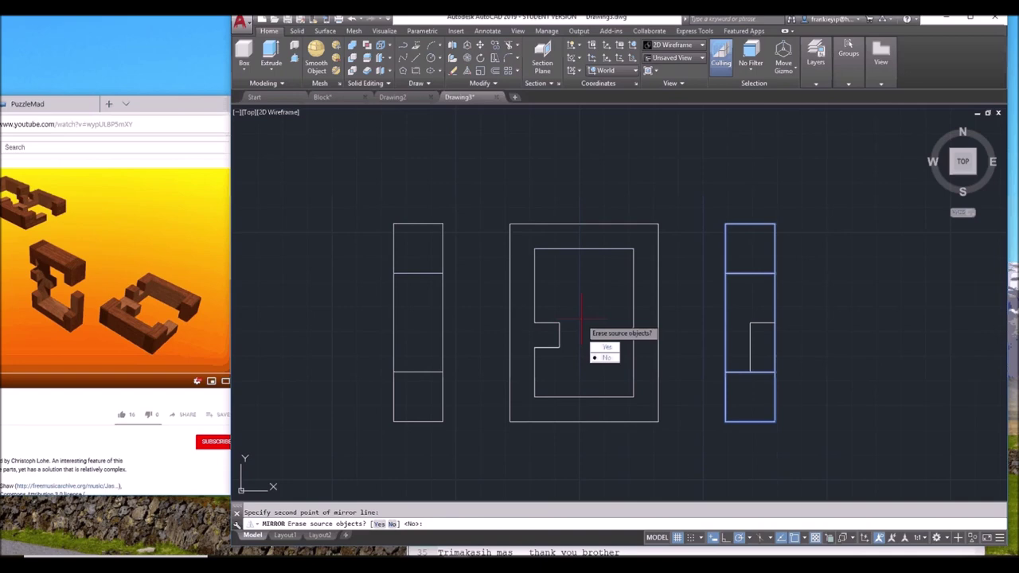
{"action": "key", "text": "Return"}
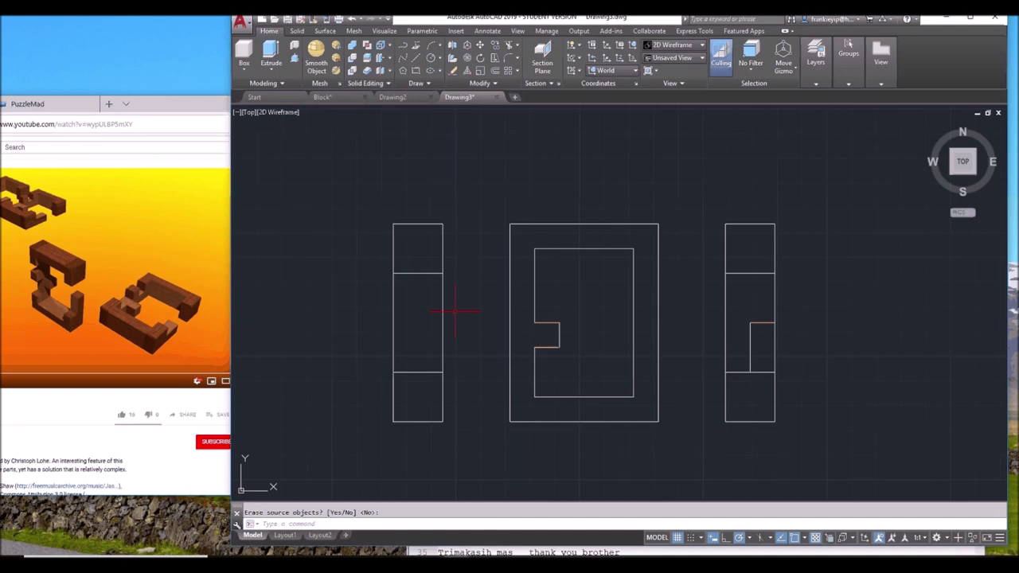
Step: Draw a vertical line joining the midpoints of the two inner horizontal lines in the mirrored side view
{"action": "type", "text": "l"}
{"action": "key", "text": "Return"}
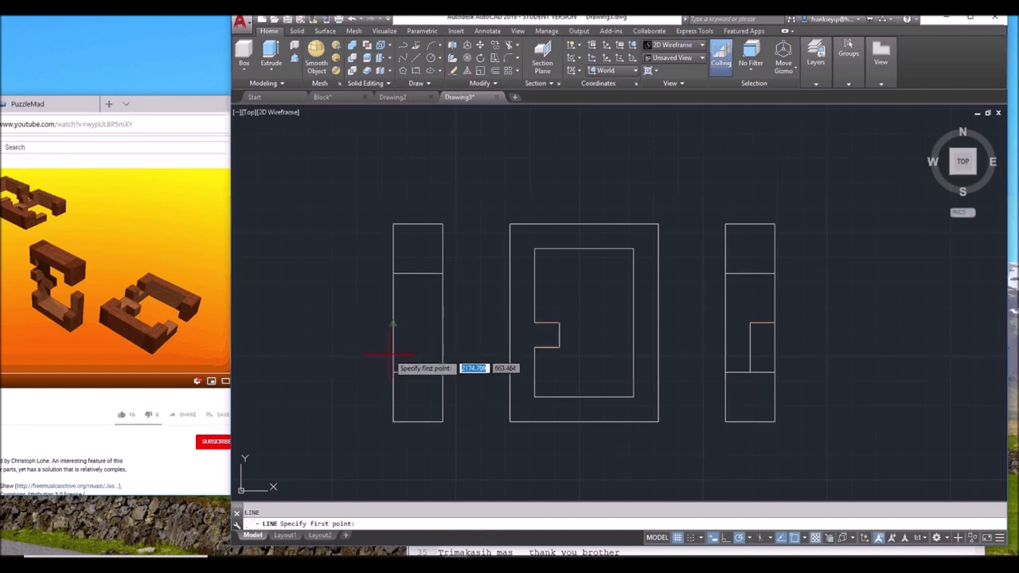
{"action": "left_click", "coordinate": [417, 372]}
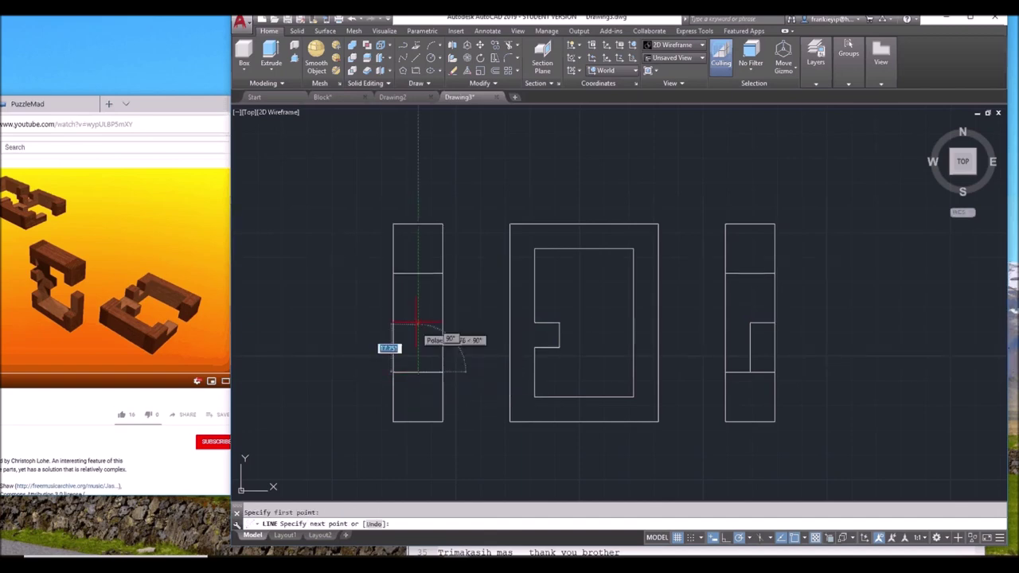
{"action": "left_click", "coordinate": [417, 273]}
{"action": "key", "text": "Escape"}
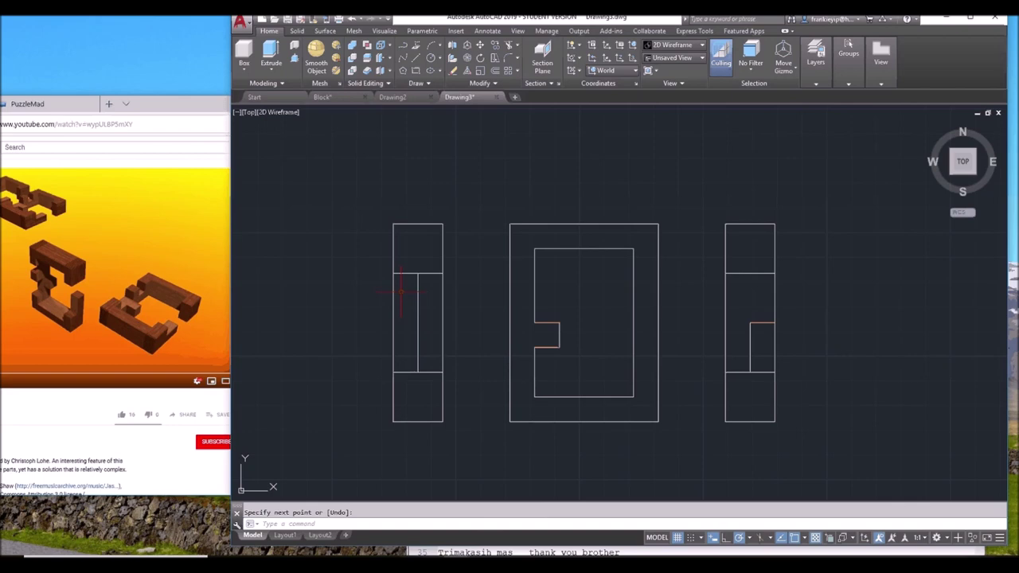
Step: Offset the upper inner horizontal line of the mirrored side view downward by 10
{"action": "type", "text": "o"}
{"action": "key", "text": "Return"}
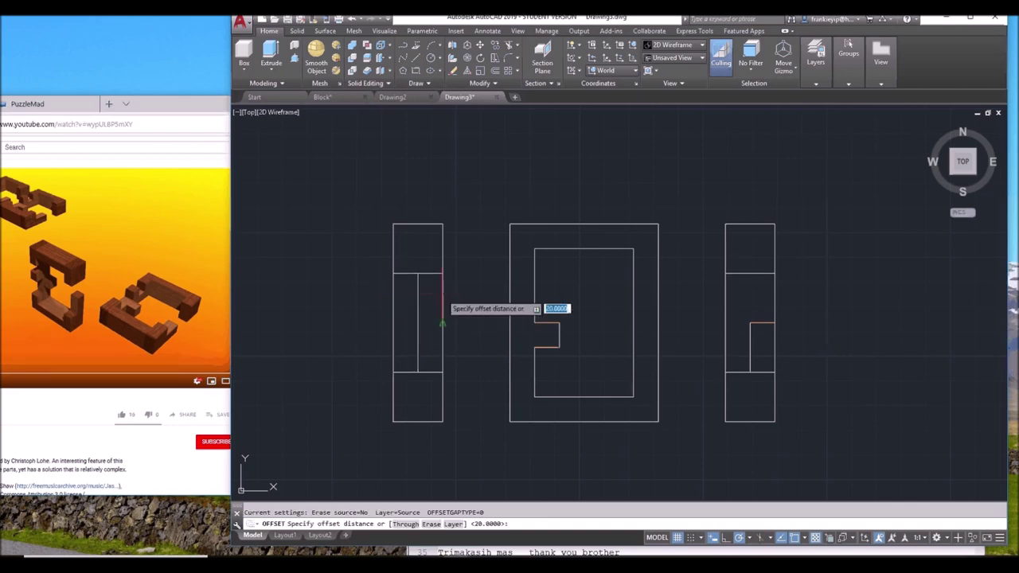
{"action": "type", "text": "1"}
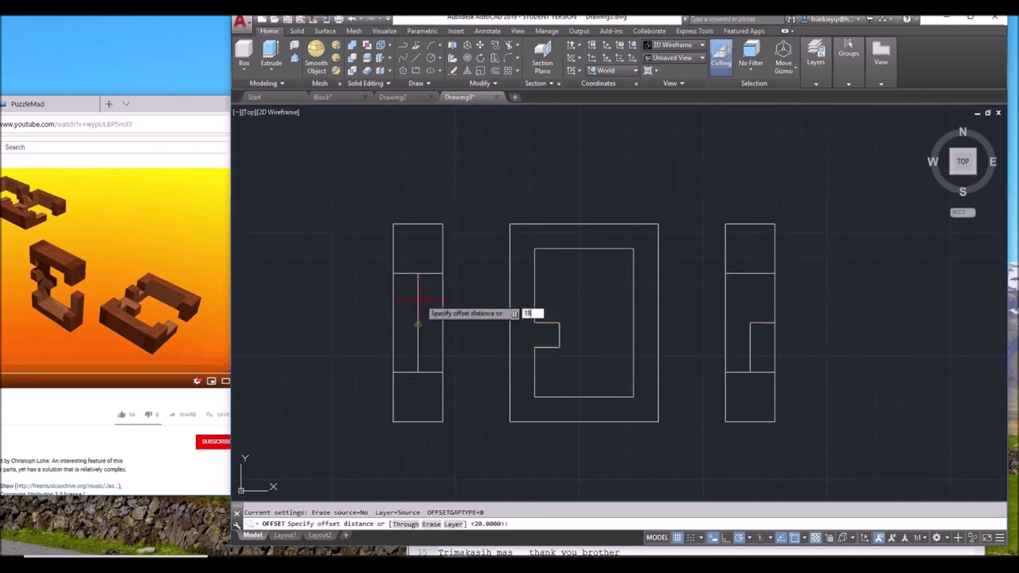
{"action": "type", "text": "0"}
{"action": "key", "text": "Return"}
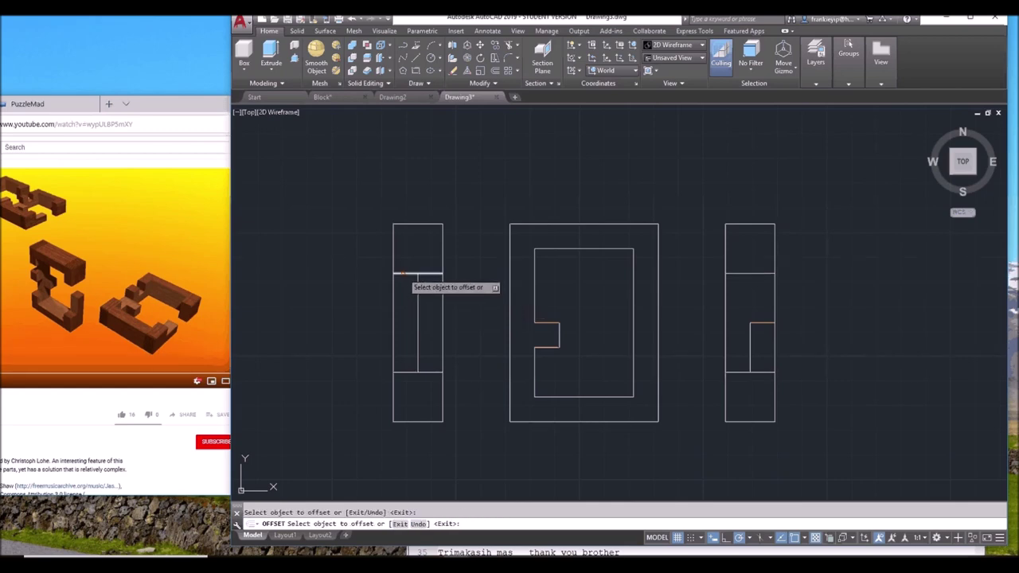
{"action": "left_click", "coordinate": [401, 275]}
{"action": "left_click", "coordinate": [405, 288]}
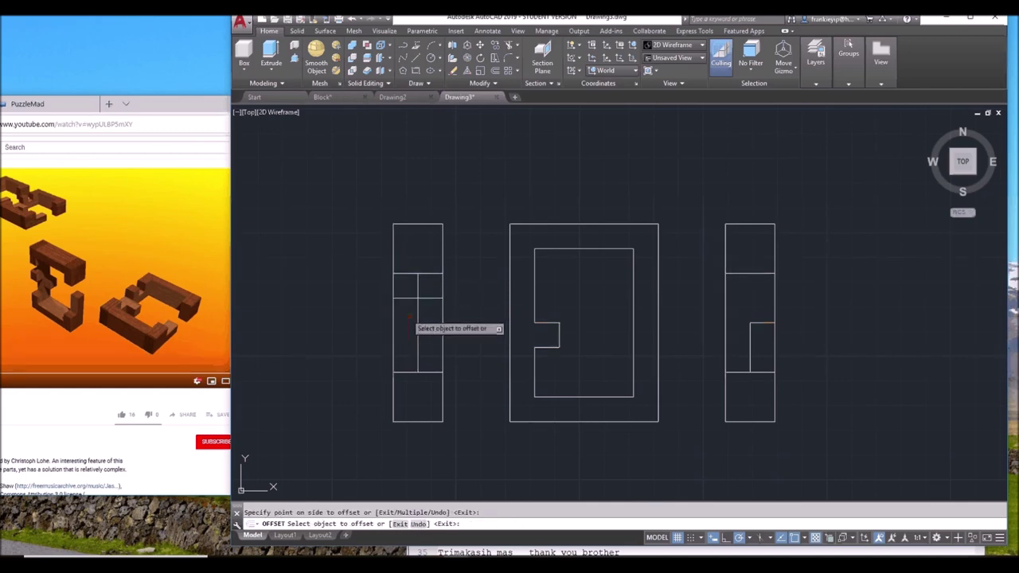
{"action": "key", "text": "Escape"}
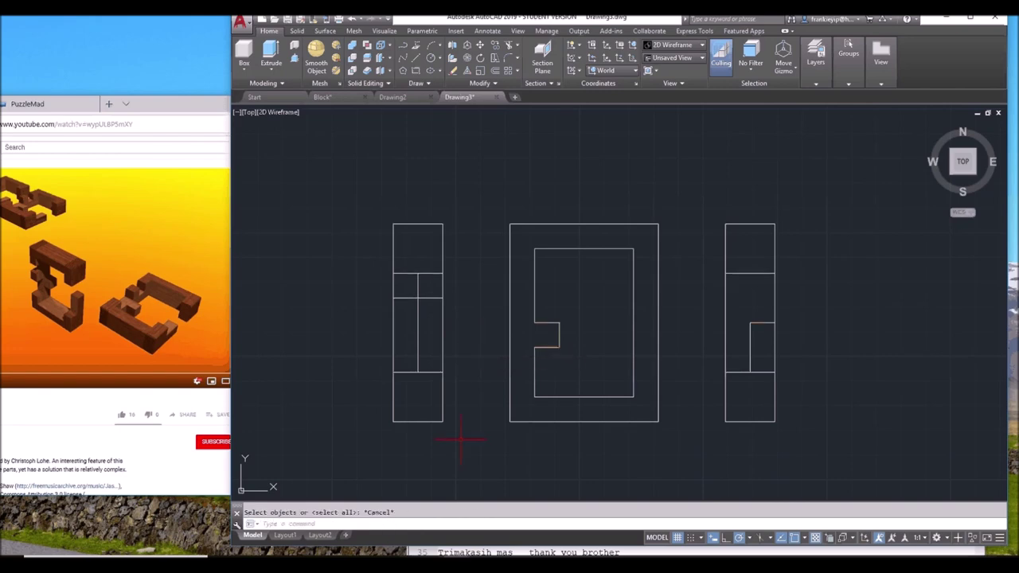
Step: Trim off the part of the new offset line lying left of the vertical centre line in the mirrored side view
{"action": "type", "text": "TR"}
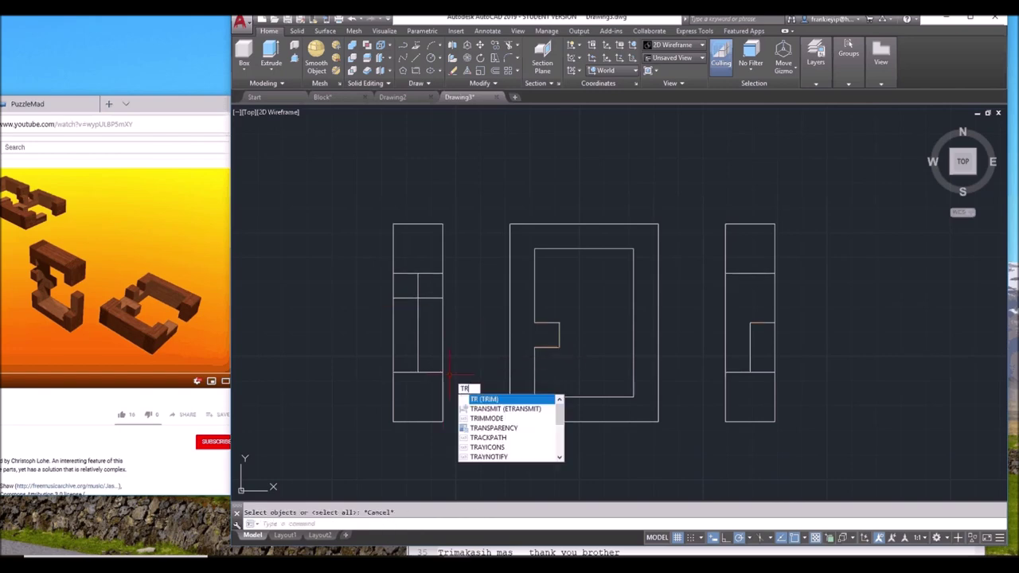
{"action": "key", "text": "Return"}
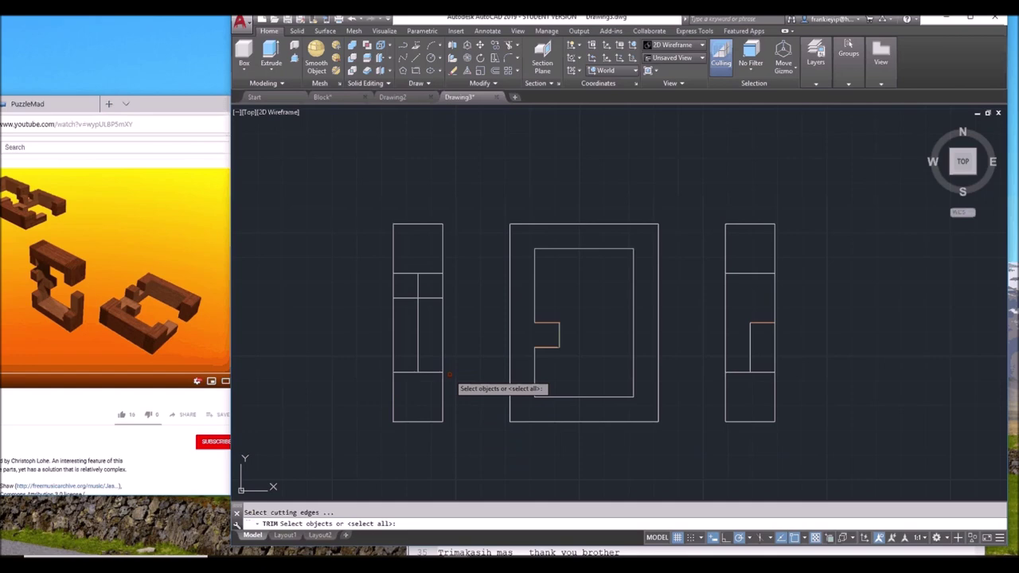
{"action": "key", "text": "Return"}
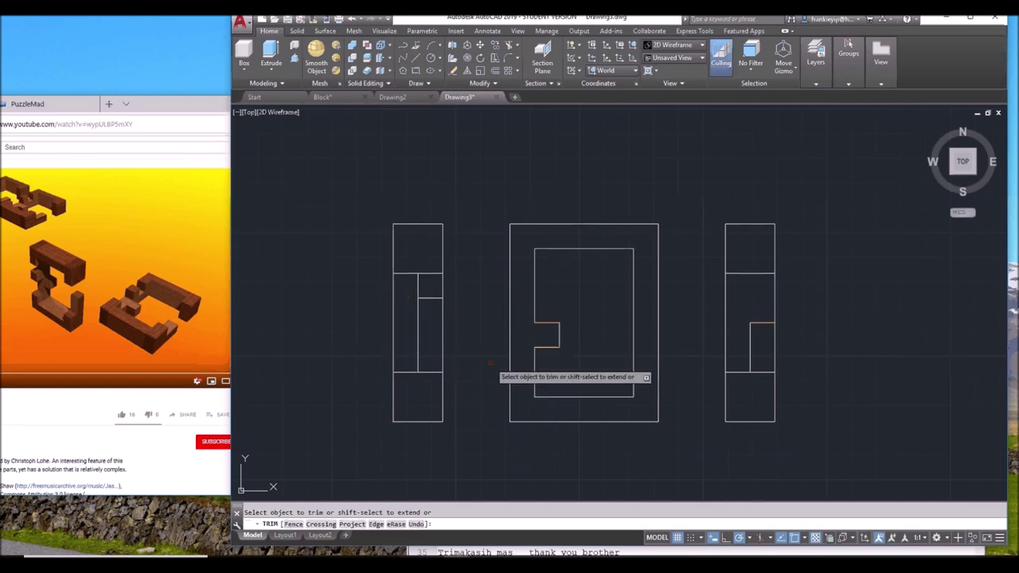
{"action": "key", "text": "Escape"}
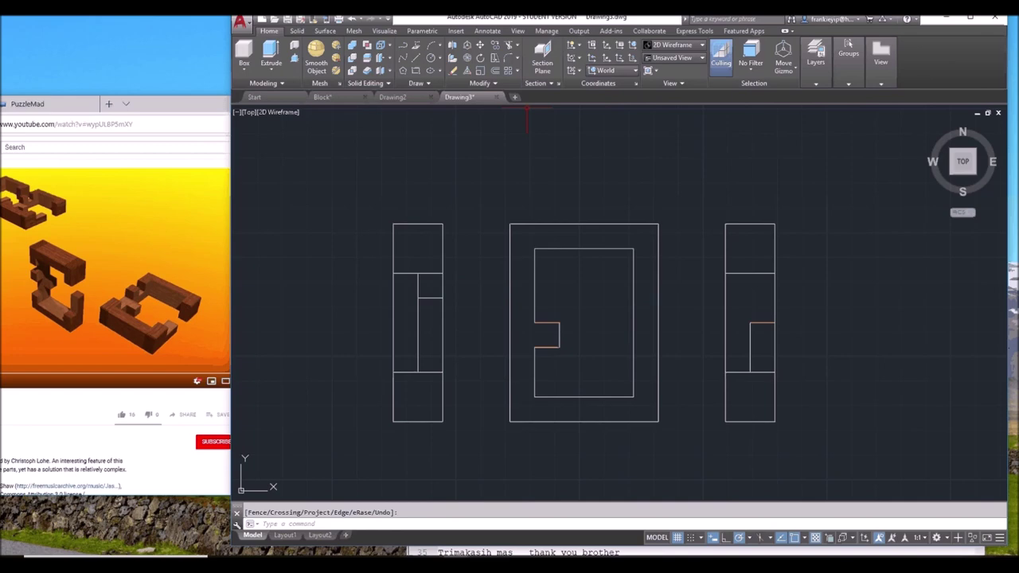
Step: Create two new layers named 2D and 3D, and make the 3D layer current
{"action": "left_click", "coordinate": [818, 86]}
{"action": "left_click", "coordinate": [816, 110]}
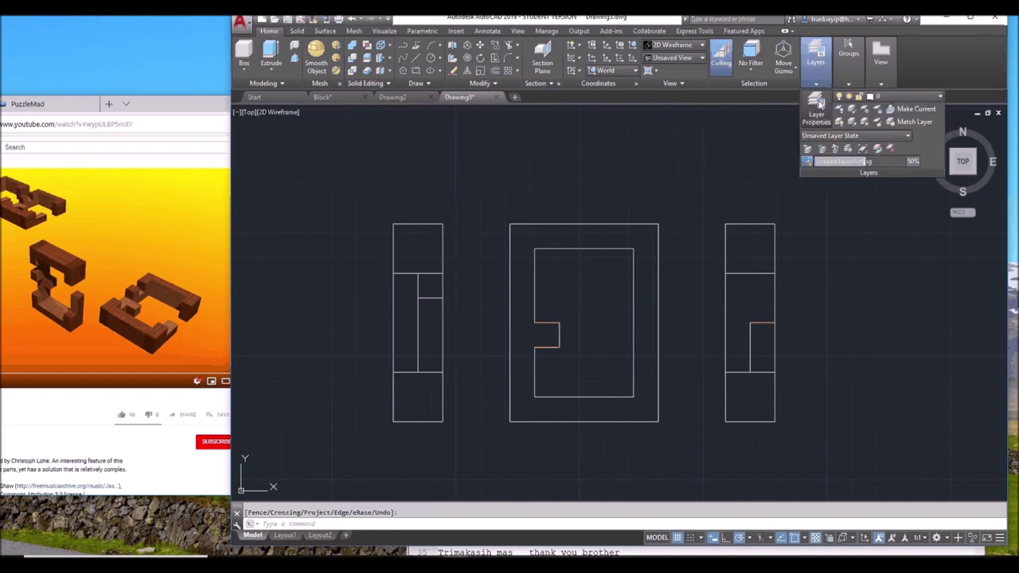
{"action": "left_click", "coordinate": [548, 191]}
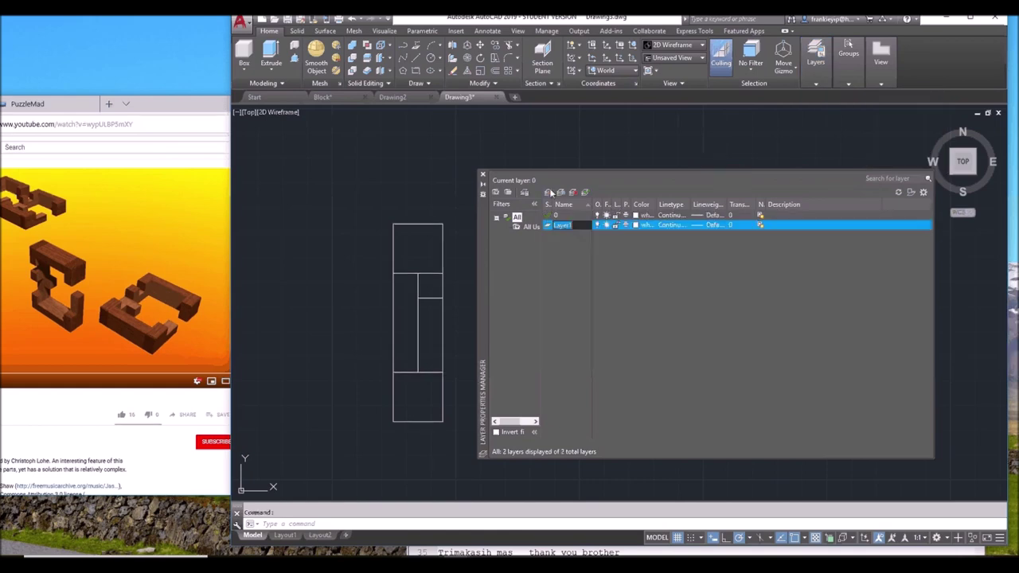
{"action": "type", "text": "2DS"}
{"action": "key", "text": "BackSpace"}
{"action": "left_click", "coordinate": [547, 195]}
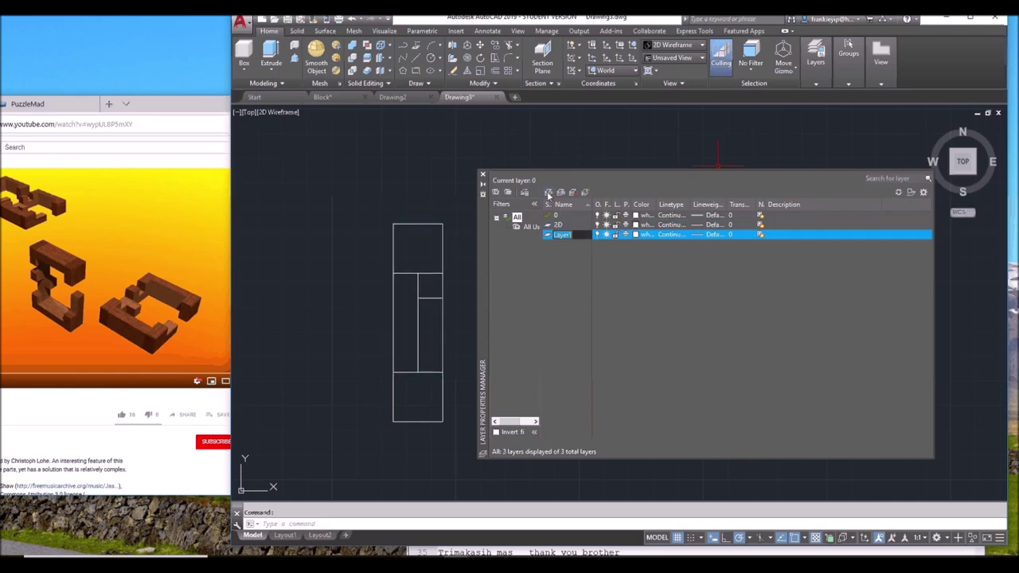
{"action": "type", "text": "3D"}
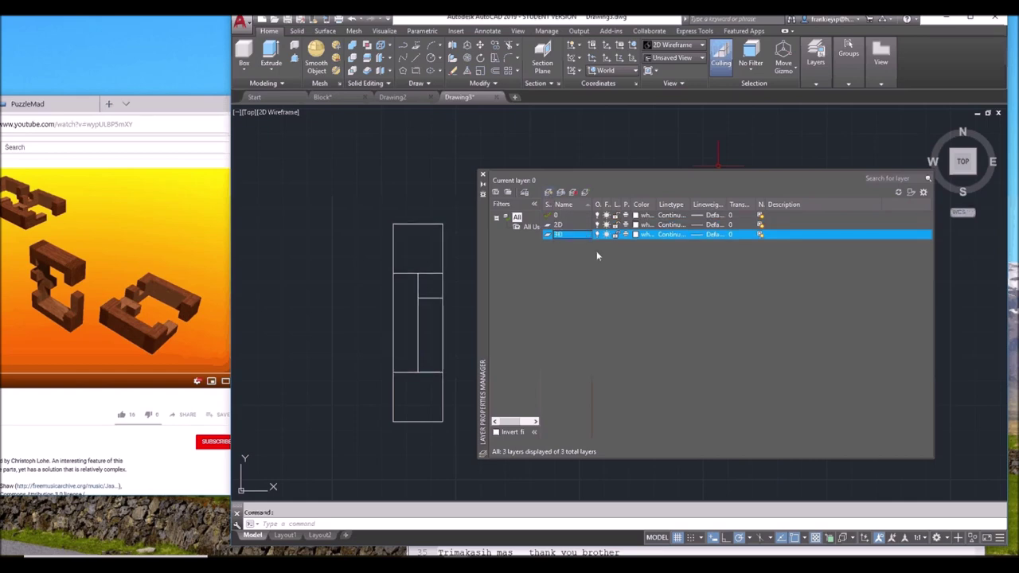
{"action": "double_click", "coordinate": [548, 235]}
{"action": "left_click", "coordinate": [482, 175]}
Step: Move all the geometry of the front view and both side views to the 2D layer
{"action": "left_click", "coordinate": [359, 166]}
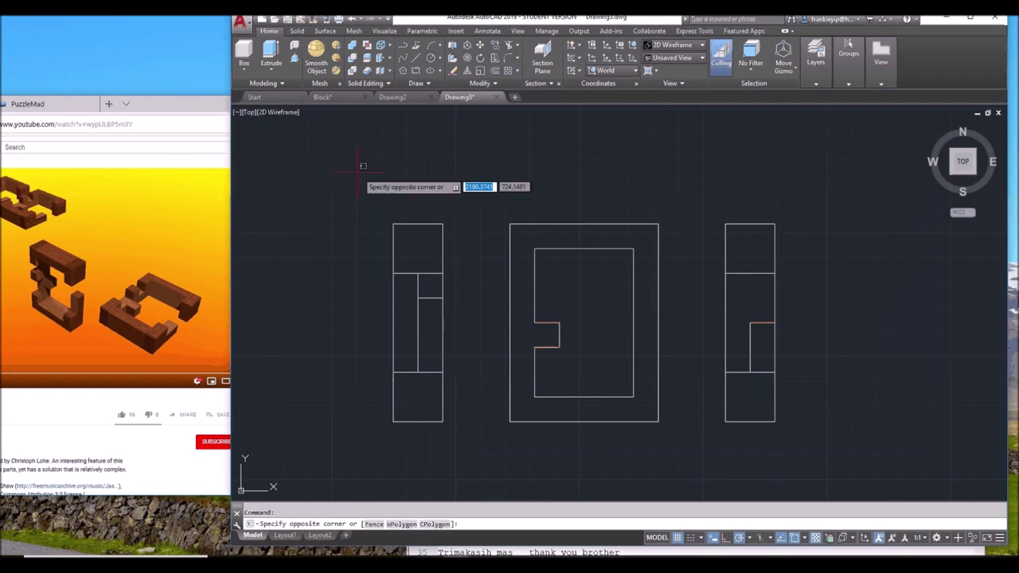
{"action": "left_click", "coordinate": [357, 165]}
{"action": "left_click", "coordinate": [345, 165]}
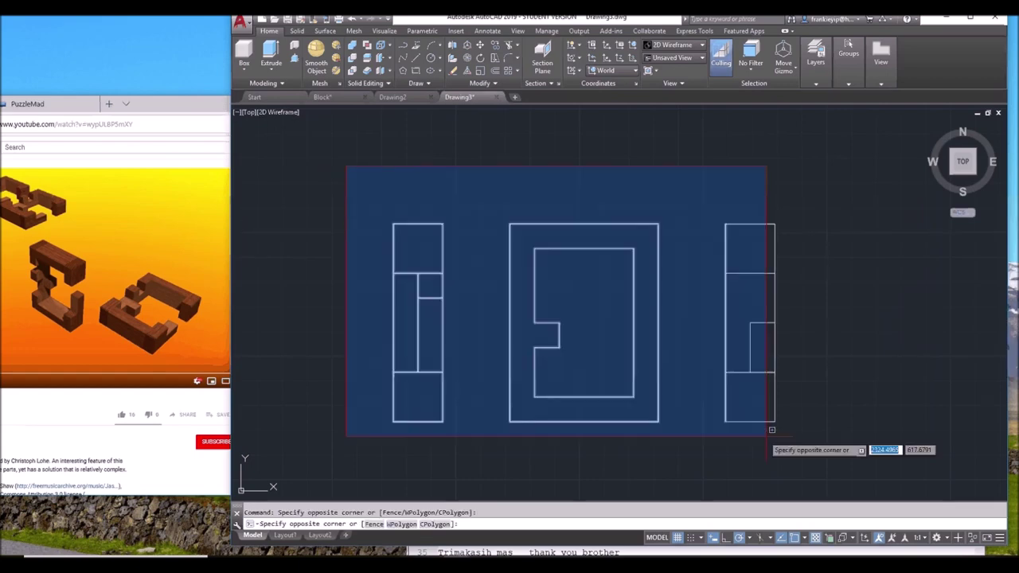
{"action": "left_click", "coordinate": [771, 434]}
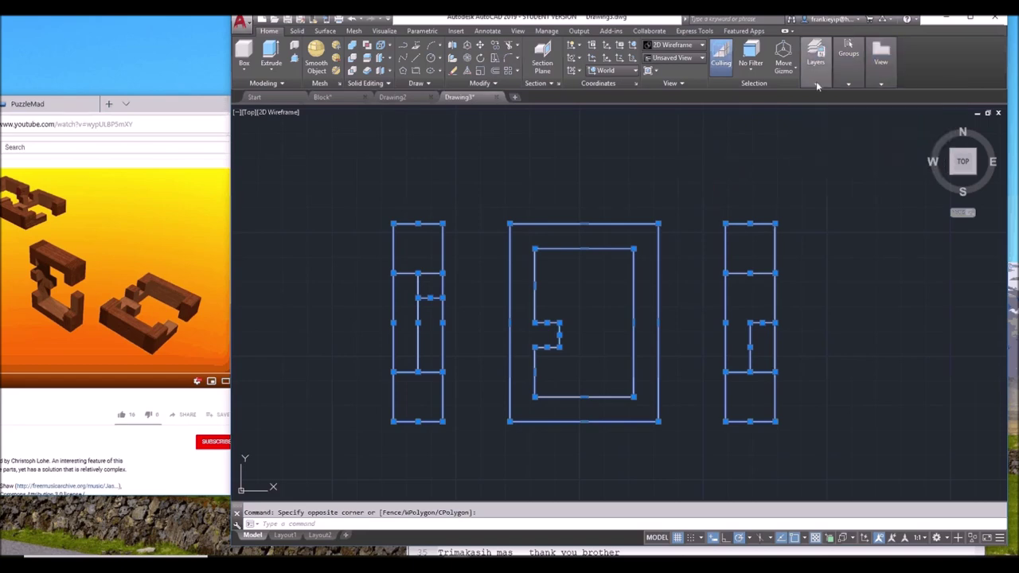
{"action": "mouse_move", "coordinate": [815, 86]}
{"action": "left_click", "coordinate": [901, 97]}
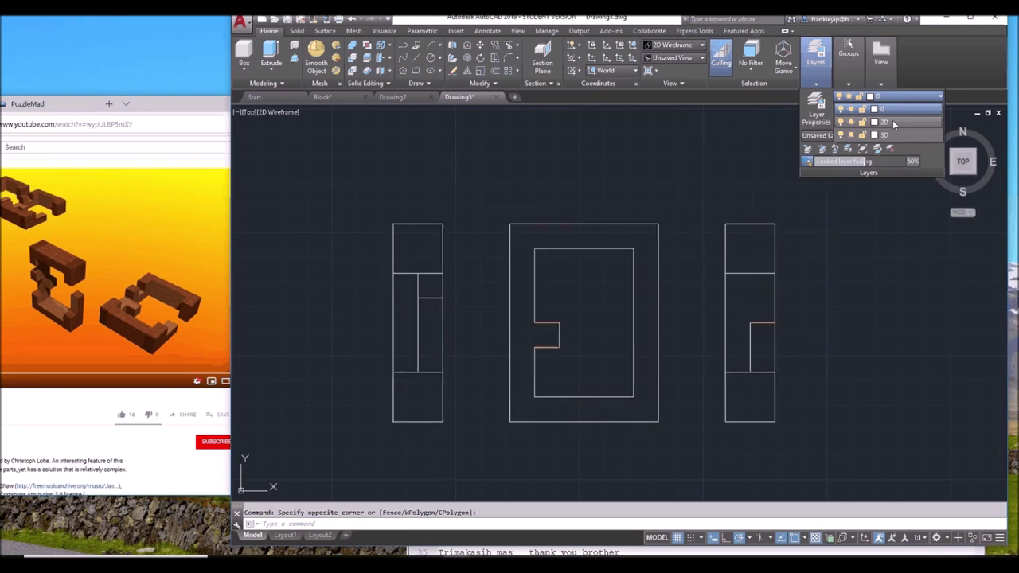
{"action": "left_click", "coordinate": [892, 123]}
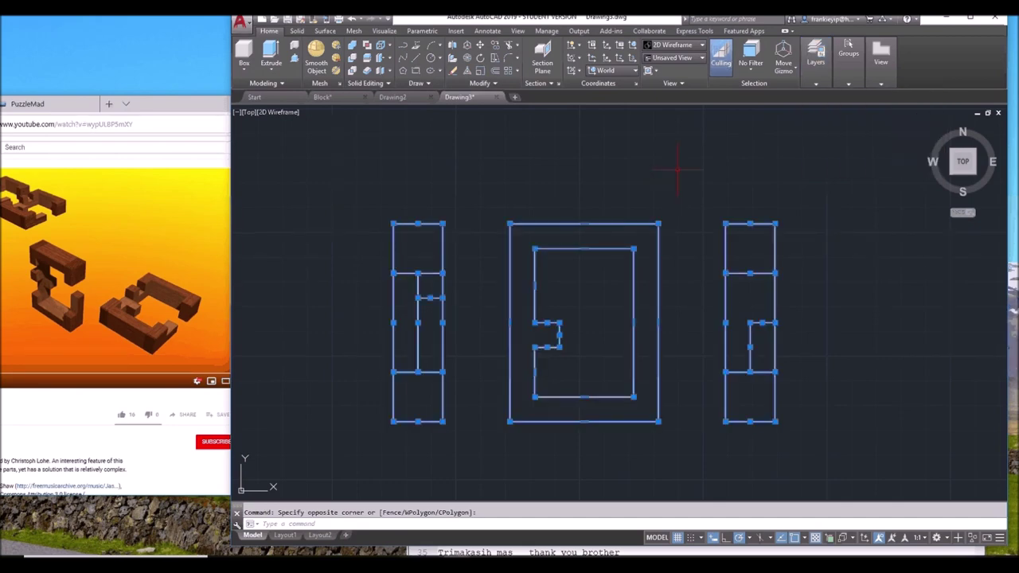
{"action": "key", "text": "Escape"}
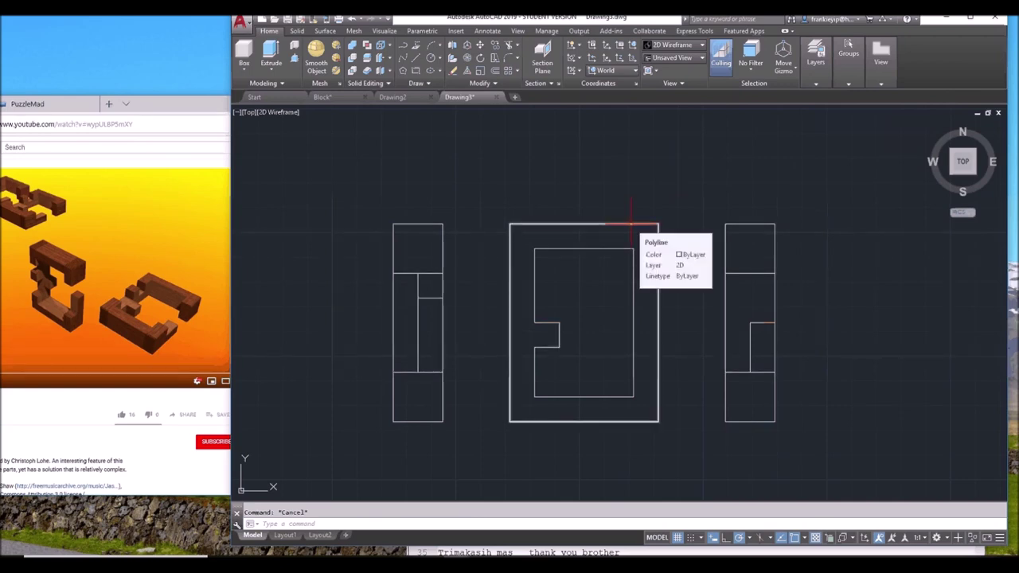
{"action": "left_click", "coordinate": [819, 89]}
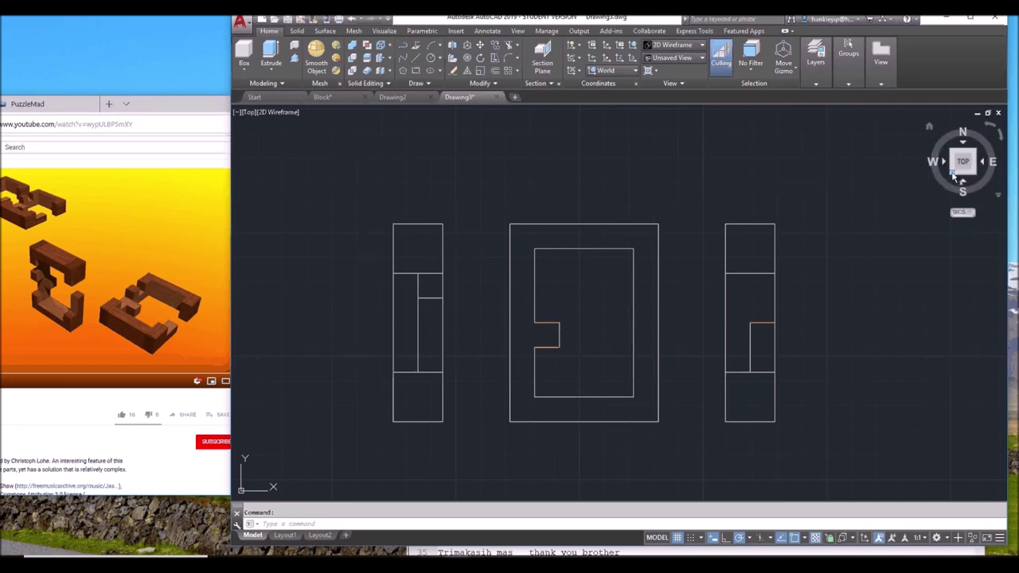
Step: Switch the model view to SW Isometric with the Conceptual visual style
{"action": "left_click", "coordinate": [954, 176]}
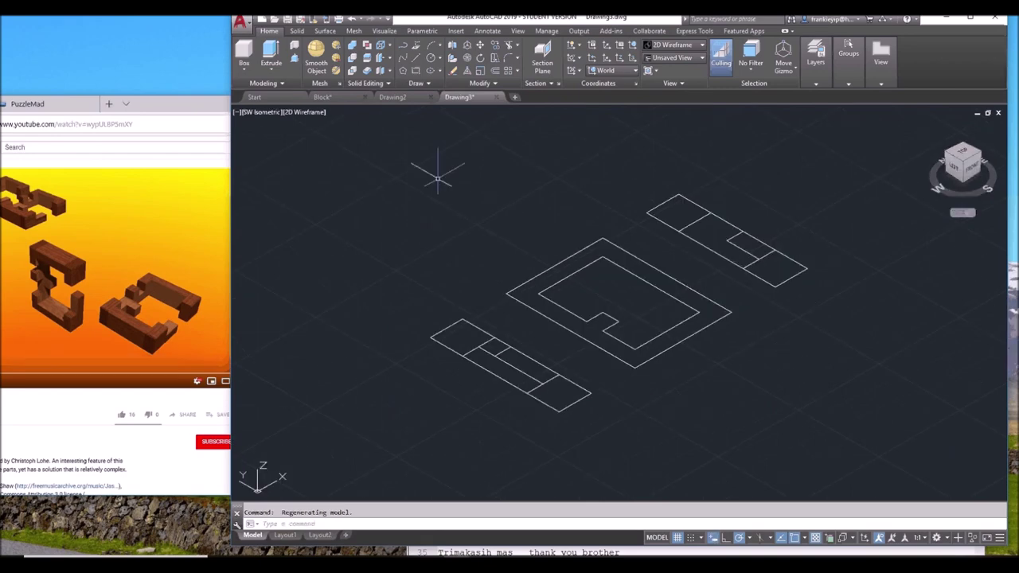
{"action": "left_click", "coordinate": [308, 112]}
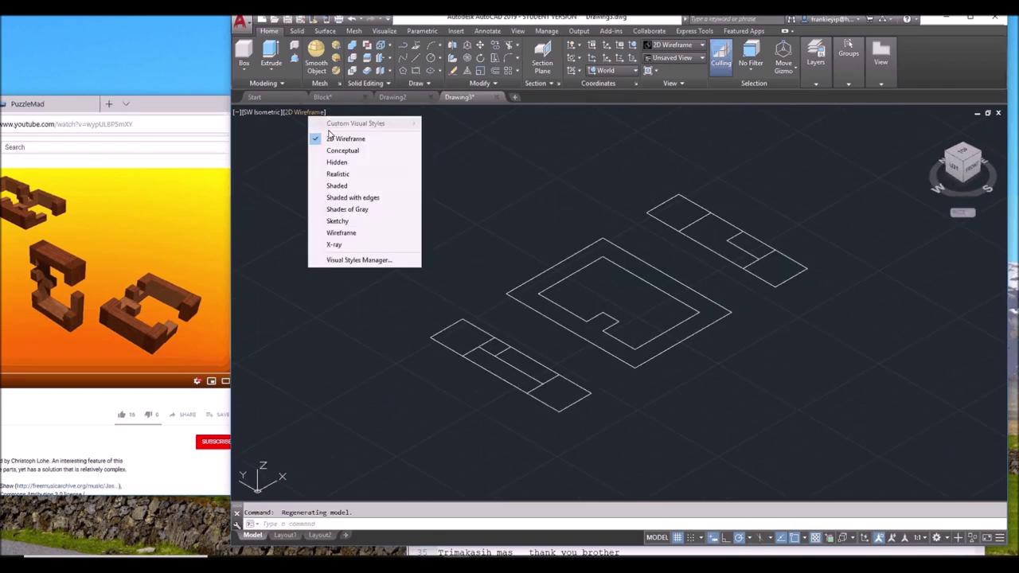
{"action": "left_click", "coordinate": [350, 150]}
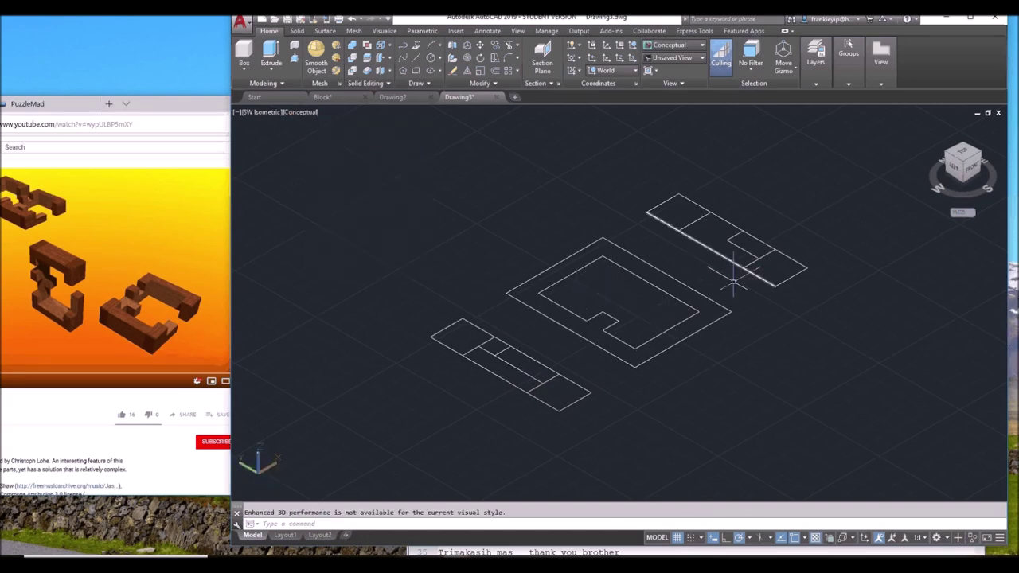
Step: Examine the 3rd Angle Projection web page's diagrams of a projection box unfolding into 2D views, and return to the drawing
{"action": "middle_click_drag", "start_coordinate": [721, 284], "coordinate": [636, 291]}
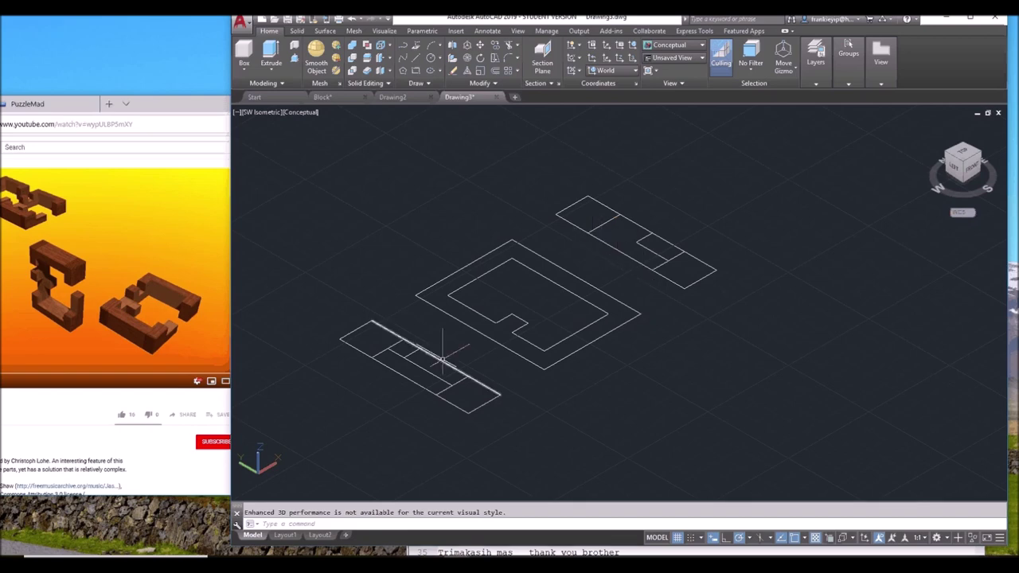
{"action": "left_click", "coordinate": [1012, 311]}
{"action": "left_click_drag", "start_coordinate": [836, 143], "coordinate": [681, 72]}
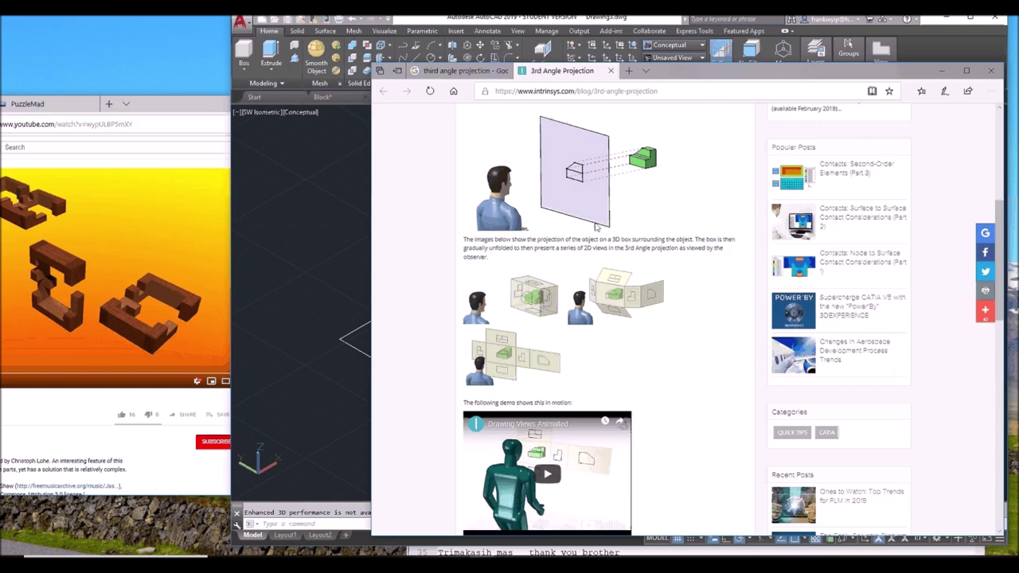
{"action": "mouse_move", "coordinate": [689, 73]}
{"action": "left_mouse_down"}
{"action": "mouse_move", "coordinate": [852, 122]}
{"action": "mouse_move", "coordinate": [1018, 119]}
{"action": "mouse_move", "coordinate": [550, 116]}
{"action": "left_mouse_up"}
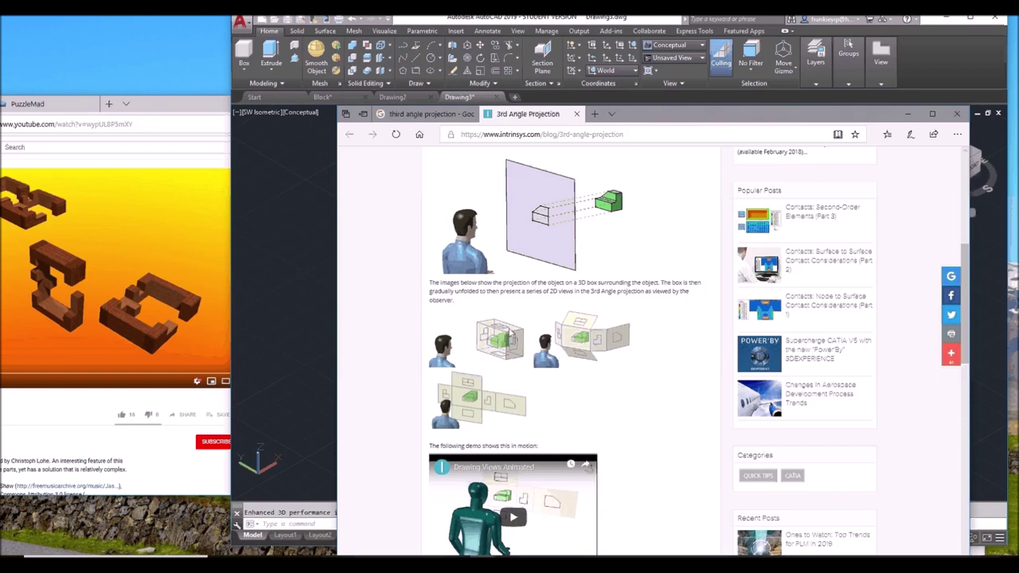
{"action": "left_click_drag", "start_coordinate": [663, 117], "coordinate": [1018, 88]}
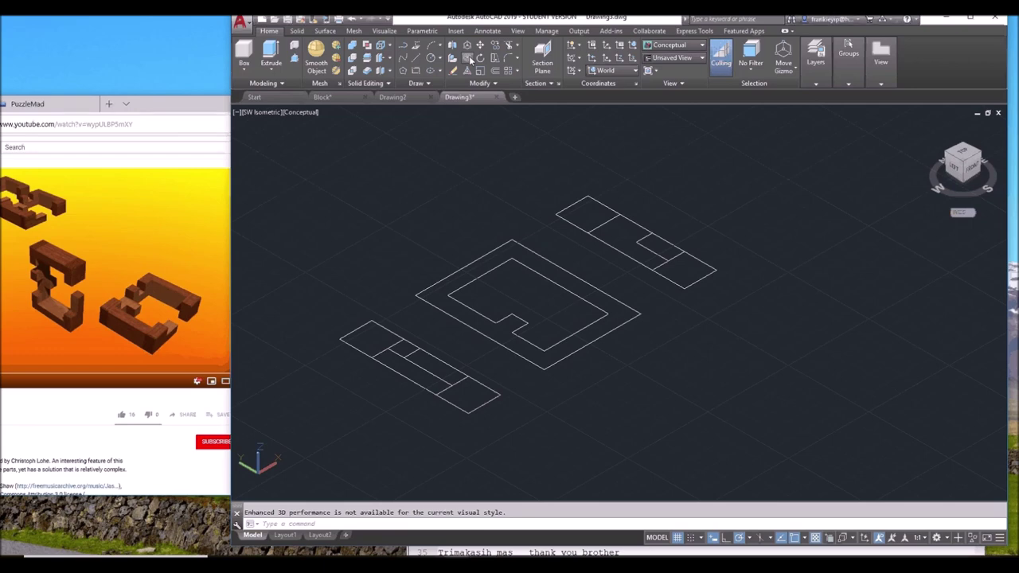
Step: Rotate the left side view 90 degrees about the Y axis with 3D Rotate so it stands upright
{"action": "left_click", "coordinate": [470, 59]}
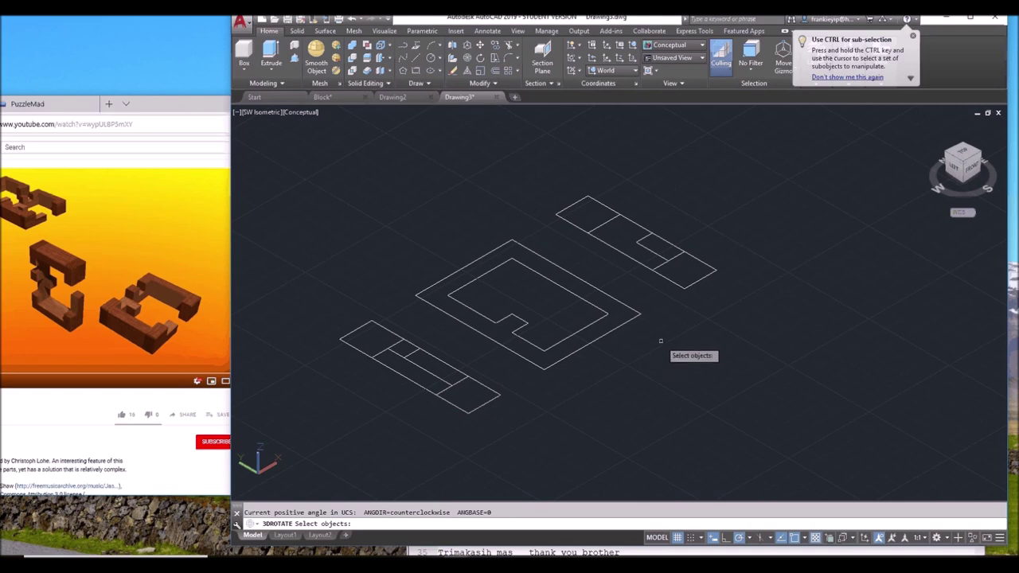
{"action": "middle_click_drag", "start_coordinate": [658, 343], "coordinate": [581, 359], "text": "shift"}
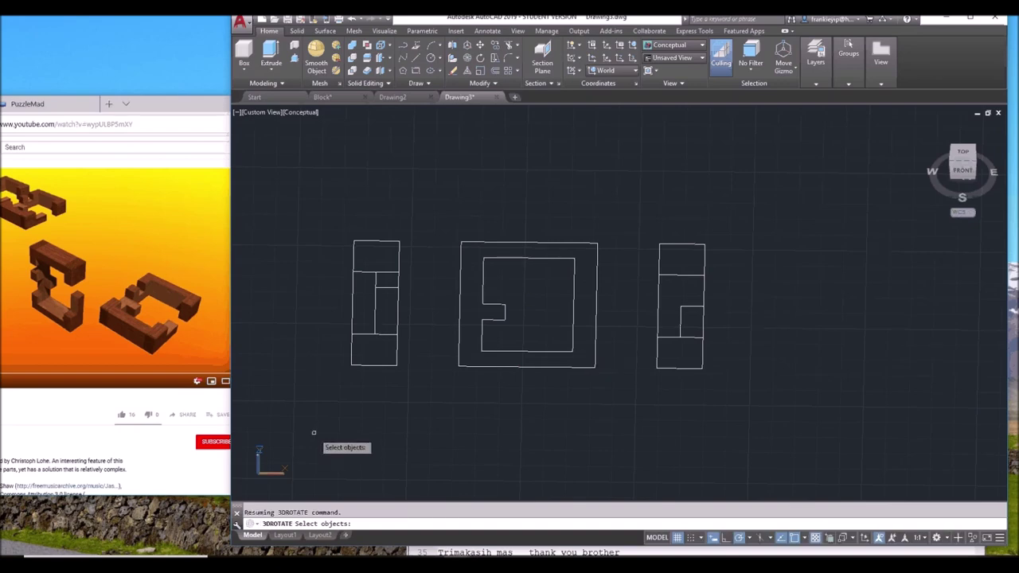
{"action": "left_click", "coordinate": [304, 410]}
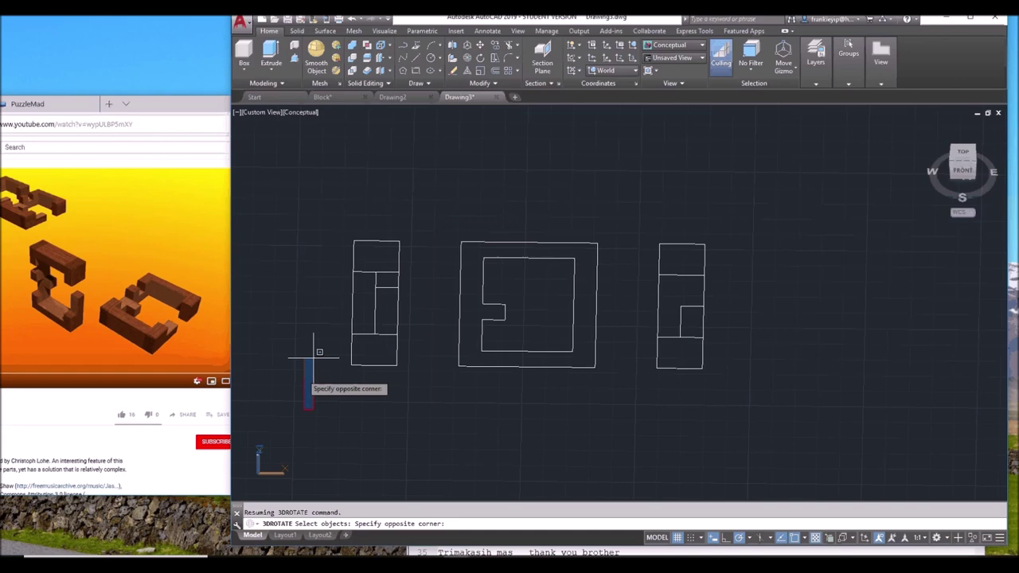
{"action": "left_click", "coordinate": [432, 187]}
{"action": "key", "text": "Return"}
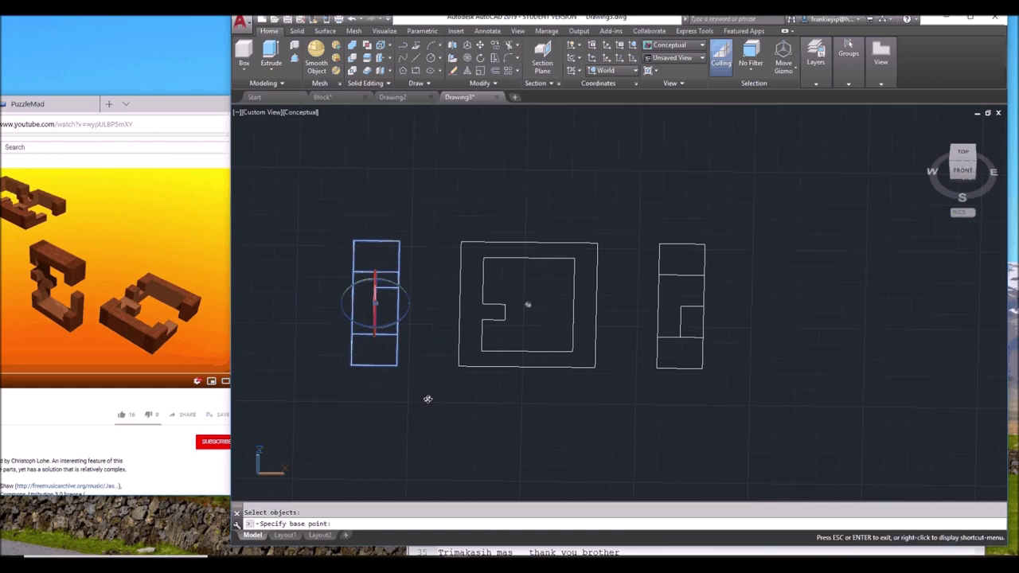
{"action": "middle_click_drag", "start_coordinate": [425, 400], "coordinate": [469, 393], "text": "shift"}
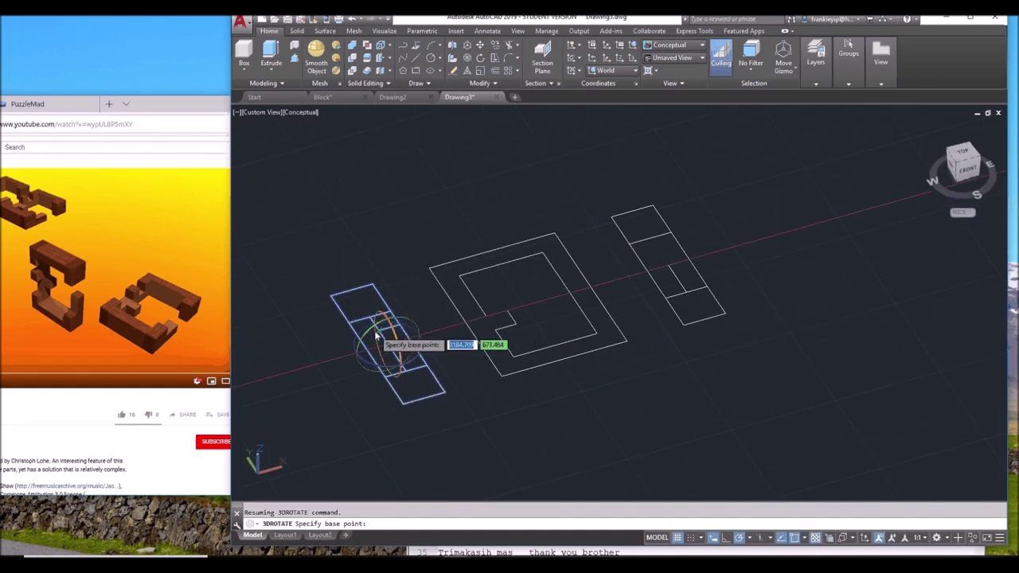
{"action": "left_click", "coordinate": [387, 344]}
{"action": "left_click", "coordinate": [372, 317]}
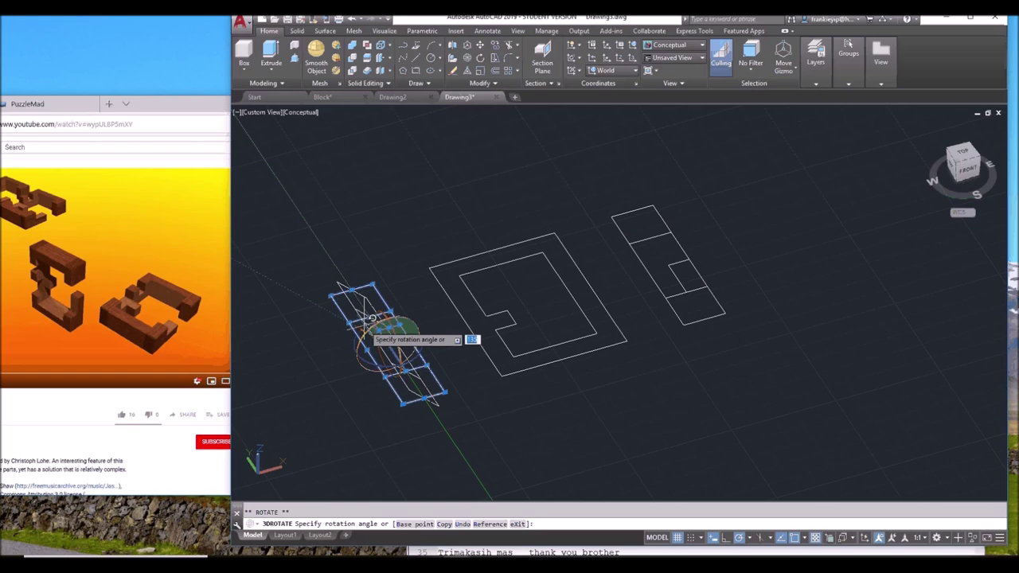
{"action": "type", "text": "90"}
{"action": "key", "text": "Return"}
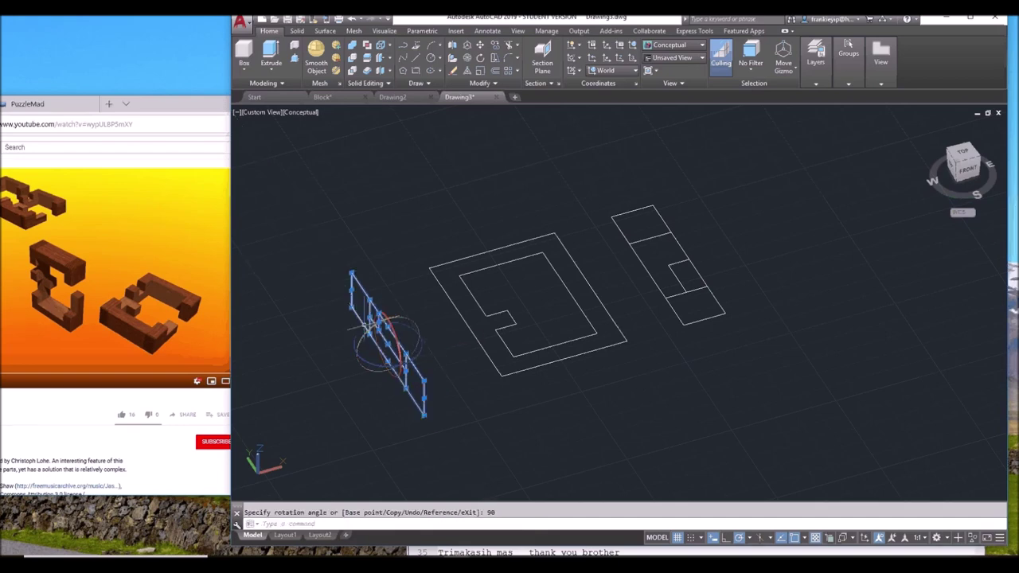
{"action": "key", "text": "Escape"}
Step: Move the upright left side view by its upper front corner onto the matching corner of the front view's outer rectangle
{"action": "middle_click_drag", "start_coordinate": [528, 304], "coordinate": [485, 393], "text": "shift"}
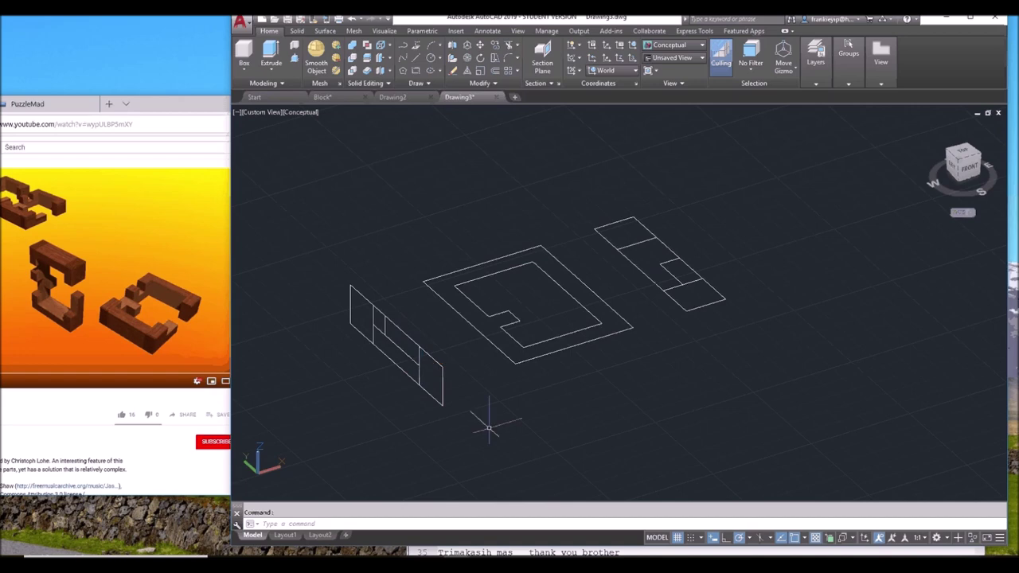
{"action": "type", "text": "m"}
{"action": "key", "text": "Return"}
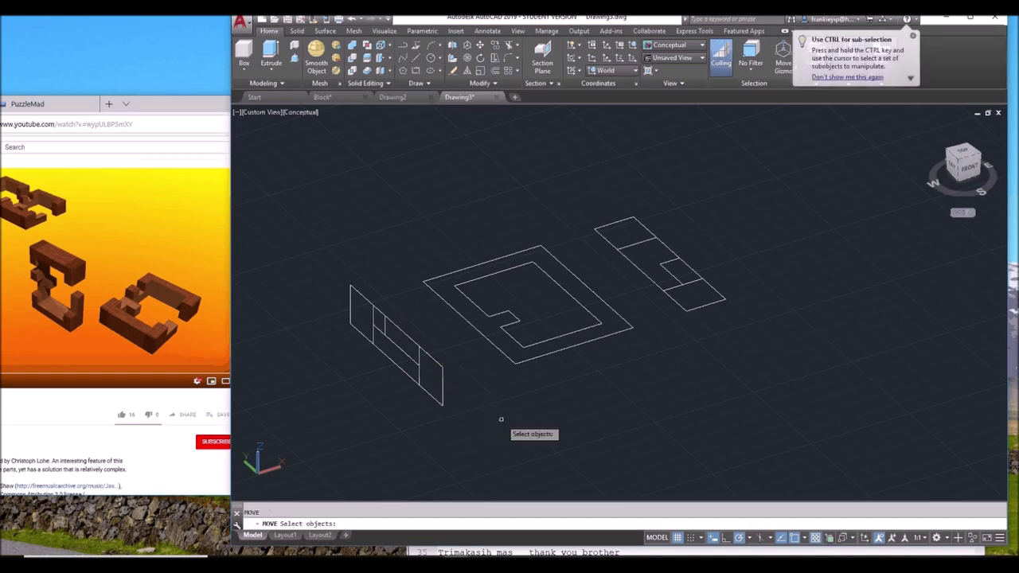
{"action": "type", "text": "p"}
{"action": "key", "text": "Return"}
{"action": "key", "text": "Return"}
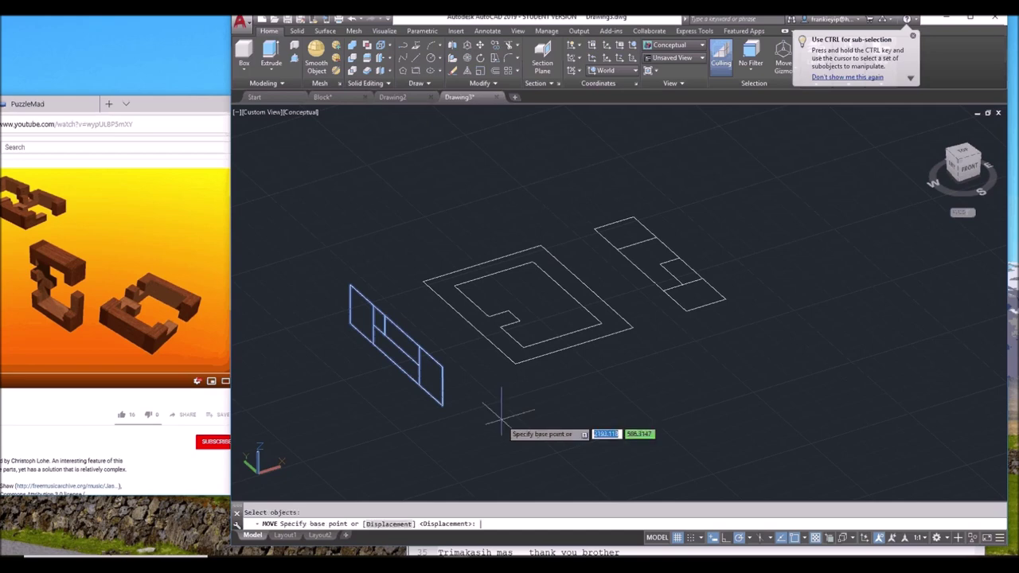
{"action": "left_click", "coordinate": [452, 371]}
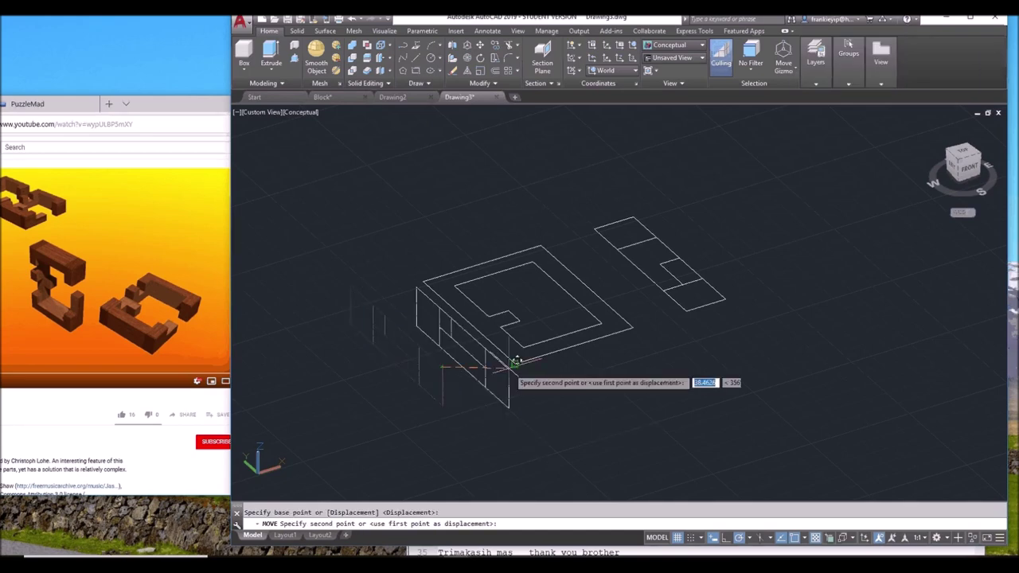
{"action": "middle_click_drag", "start_coordinate": [591, 406], "coordinate": [466, 410], "text": "shift"}
{"action": "key", "text": "Escape"}
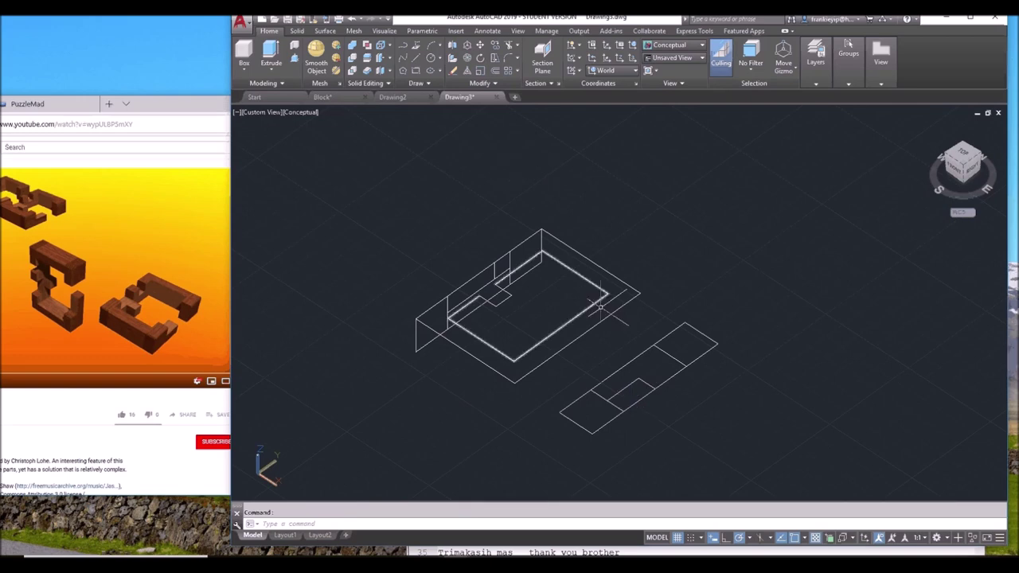
Step: Rotate the right side view -90 degrees about the Y axis with 3D Rotate so it stands upright
{"action": "middle_click_drag", "start_coordinate": [603, 306], "coordinate": [562, 247], "text": "shift"}
{"action": "type", "text": "3drotate"}
{"action": "key", "text": "Return"}
{"action": "left_click", "coordinate": [634, 408]}
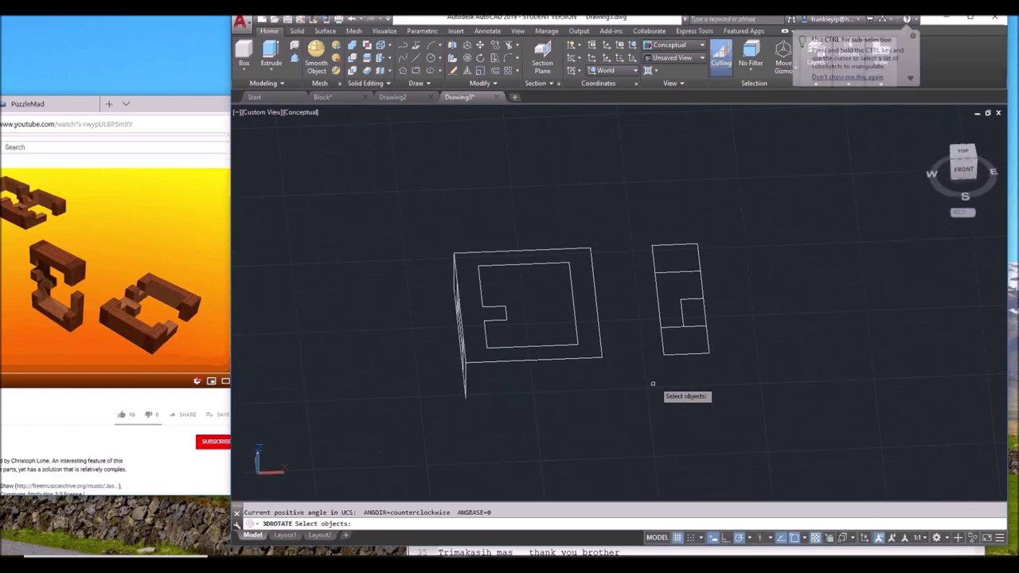
{"action": "left_click", "coordinate": [753, 170]}
{"action": "key", "text": "Return"}
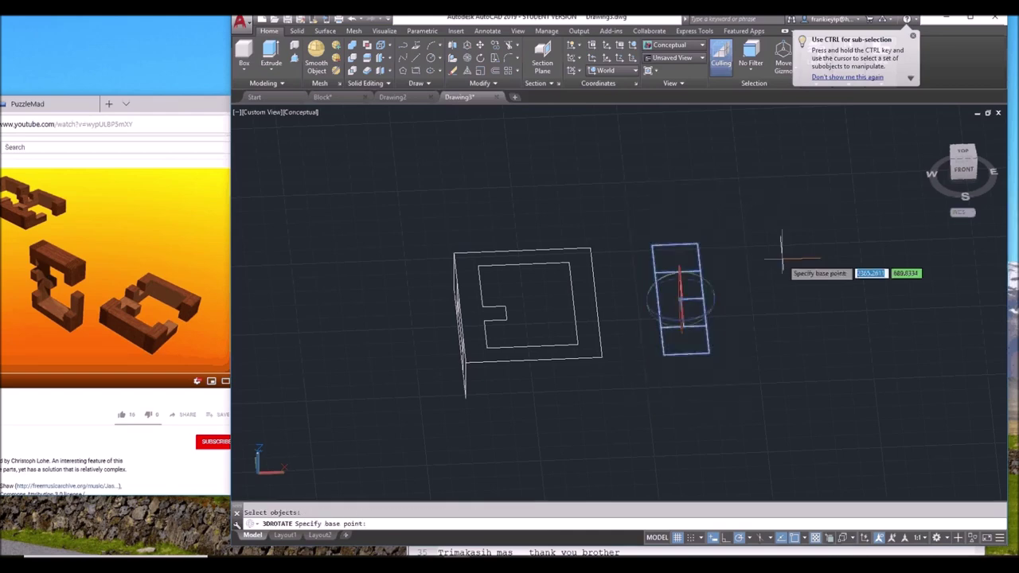
{"action": "middle_click_drag", "start_coordinate": [776, 278], "coordinate": [770, 314], "text": "shift"}
{"action": "scroll", "coordinate": [736, 334], "scroll_direction": "up", "scroll_amount": 3}
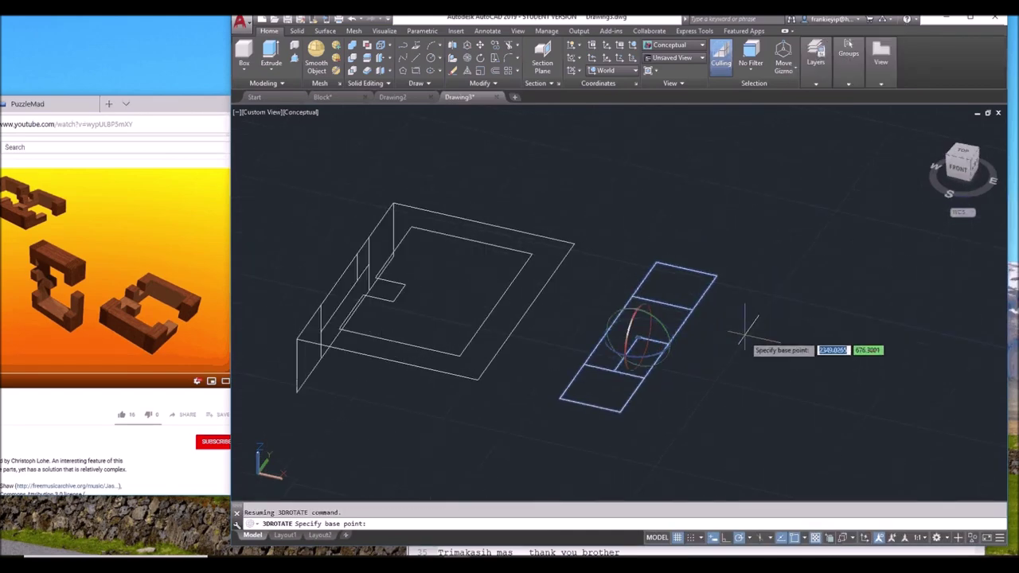
{"action": "left_click", "coordinate": [660, 327]}
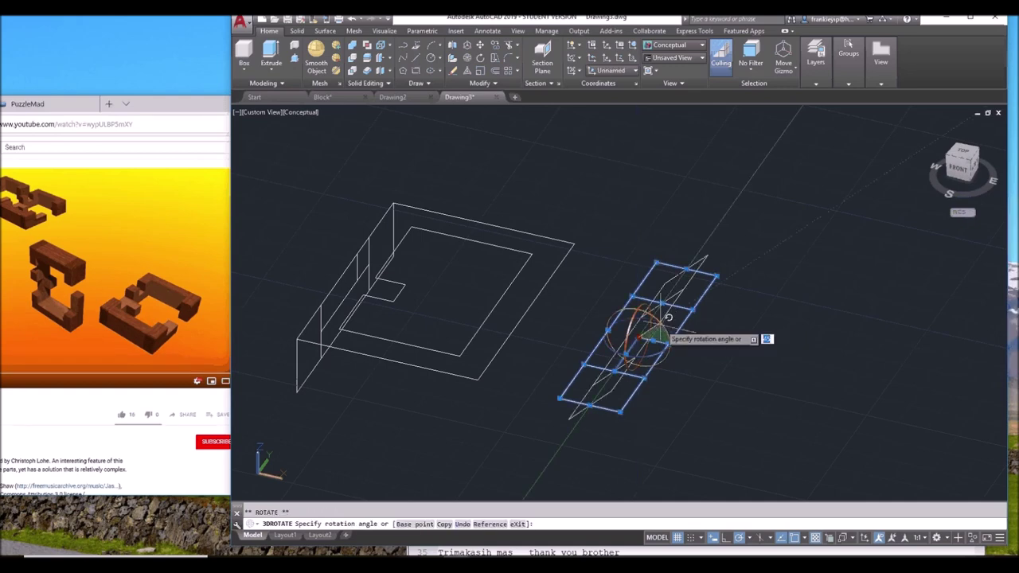
{"action": "type", "text": "-90"}
{"action": "key", "text": "Return"}
Step: Move the upright right side view by its upper front corner onto the matching corner of the front view's outer rectangle
{"action": "middle_click_drag", "start_coordinate": [682, 421], "coordinate": [645, 397], "text": "shift"}
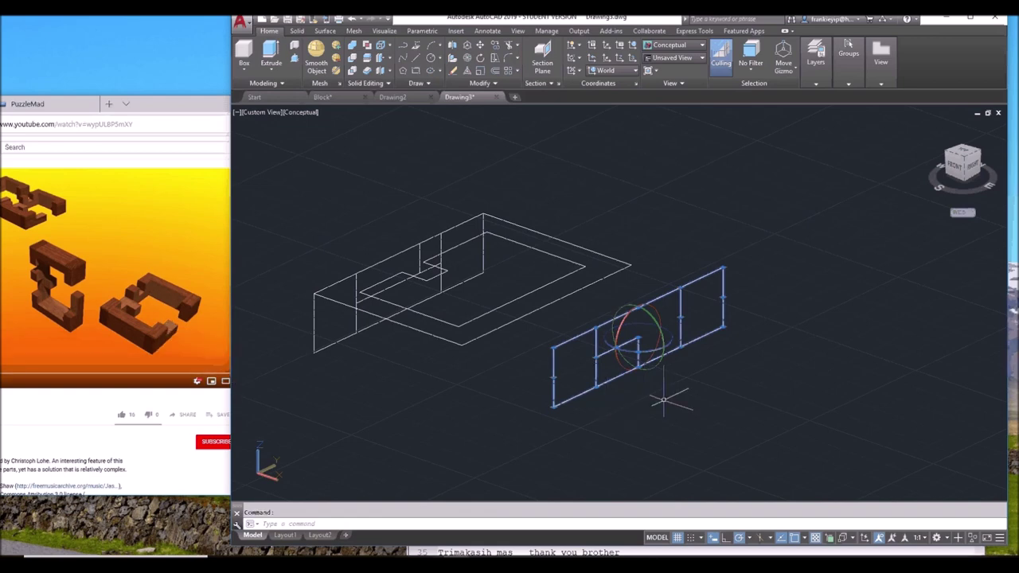
{"action": "type", "text": "m"}
{"action": "key", "text": "Return"}
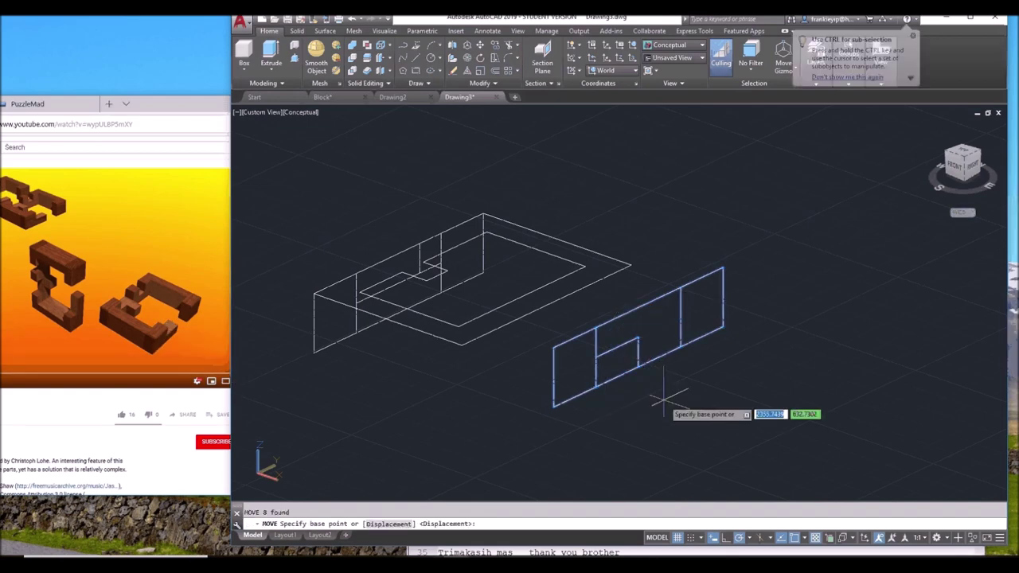
{"action": "left_click", "coordinate": [551, 350]}
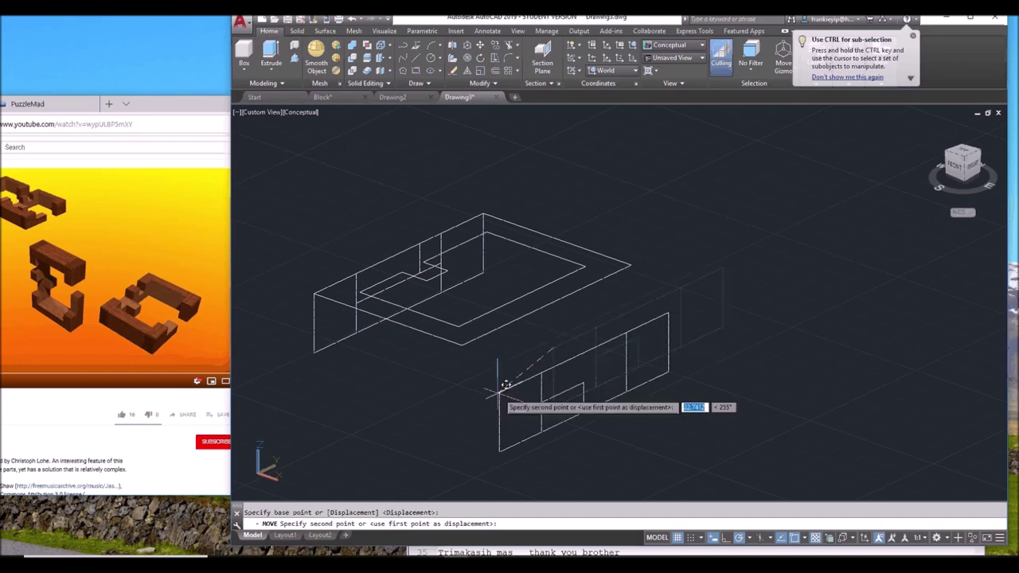
{"action": "left_click", "coordinate": [460, 345]}
{"action": "middle_click_drag", "start_coordinate": [460, 345], "coordinate": [494, 424], "text": "shift"}
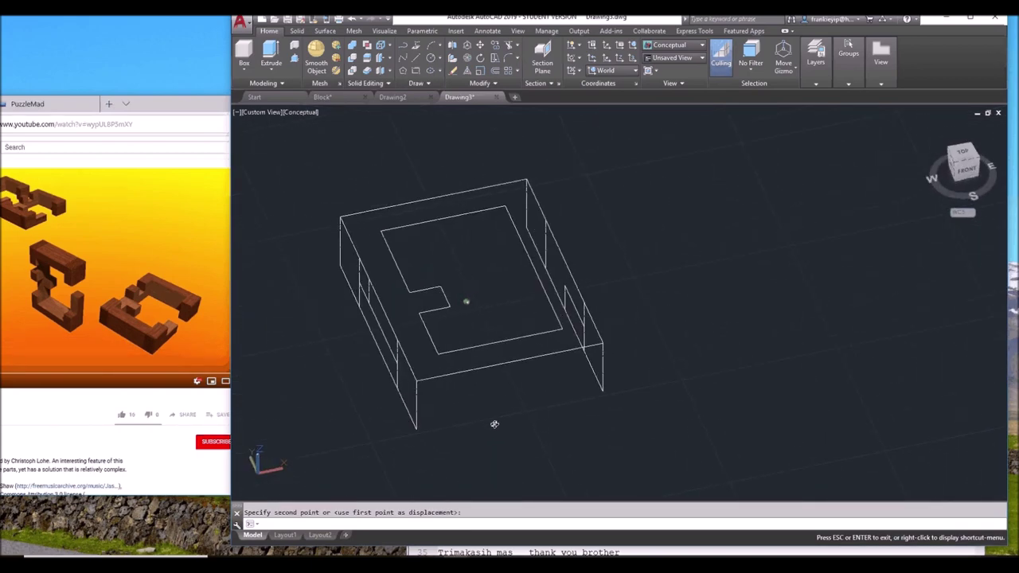
{"action": "key", "text": "Escape"}
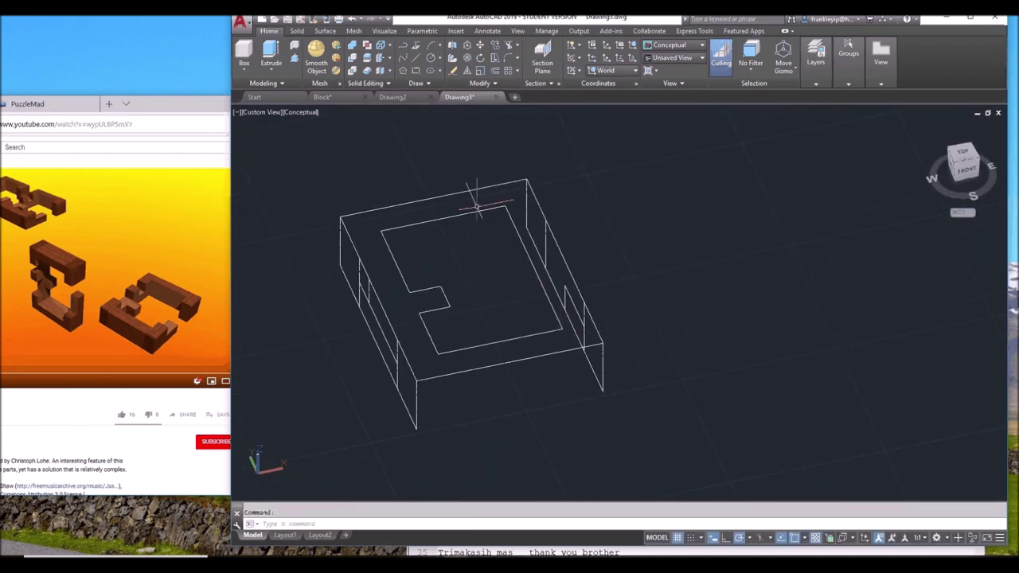
Step: Press-pull the area between the front view's outer and inner outlines down to the bottom corner of the side views
{"action": "left_click", "coordinate": [295, 58]}
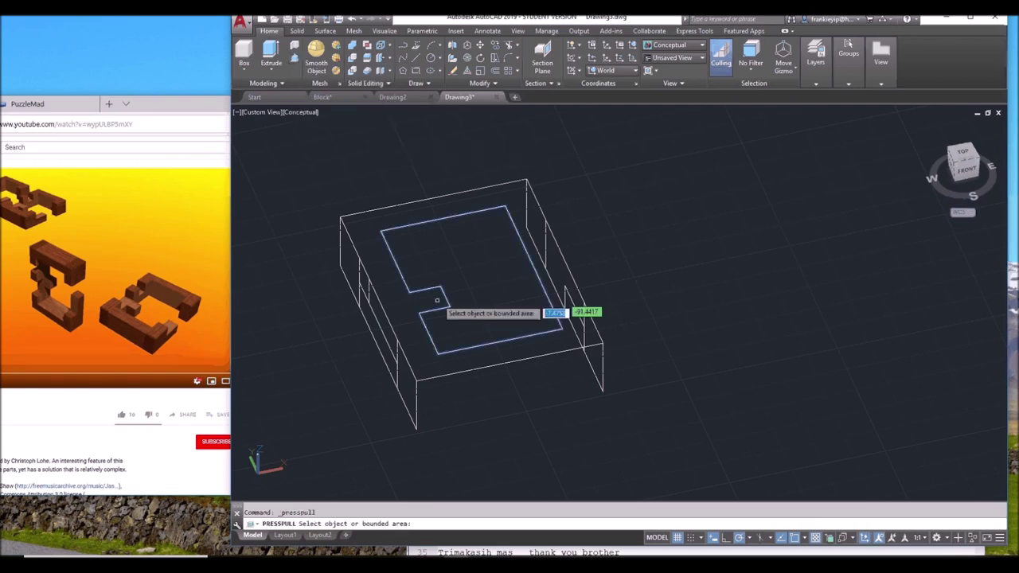
{"action": "left_click", "coordinate": [409, 320]}
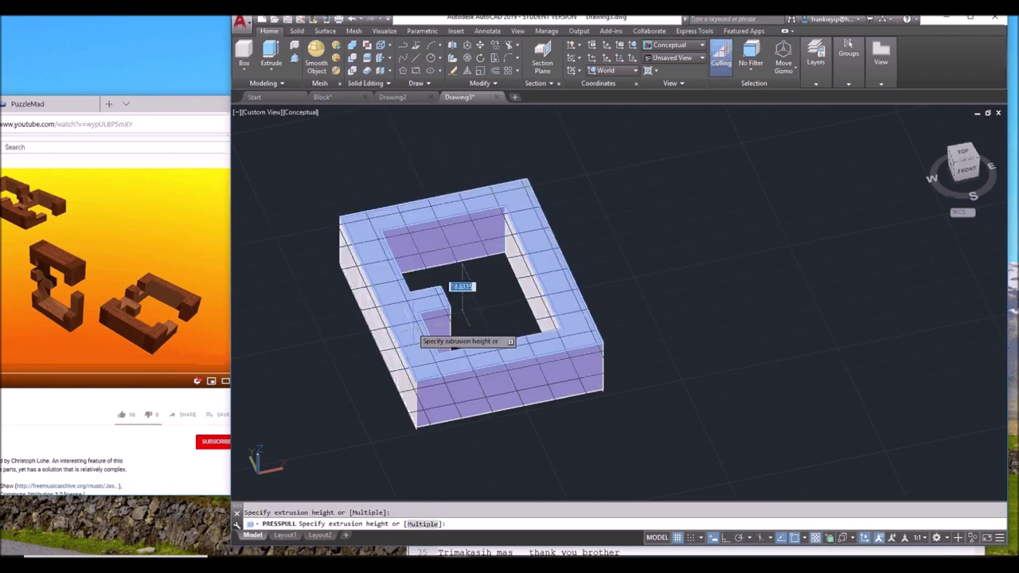
{"action": "middle_click_drag", "start_coordinate": [553, 371], "coordinate": [467, 300], "text": "shift"}
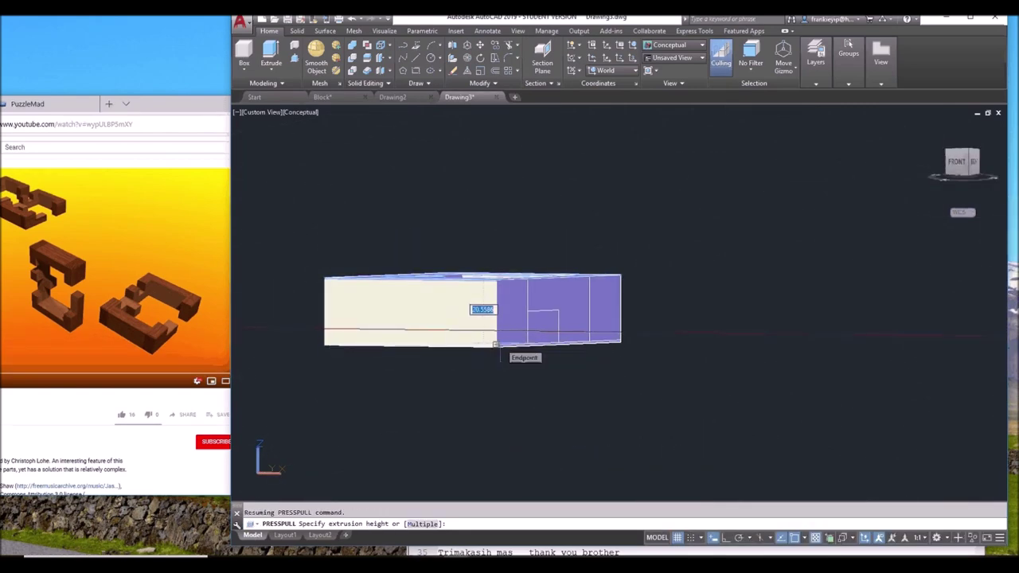
{"action": "left_click", "coordinate": [495, 344]}
Step: Press-pull the L-shaped middle region of the right side view through the frame wall, leaving the small half-height block
{"action": "middle_click_drag", "start_coordinate": [605, 350], "coordinate": [549, 328], "text": "shift"}
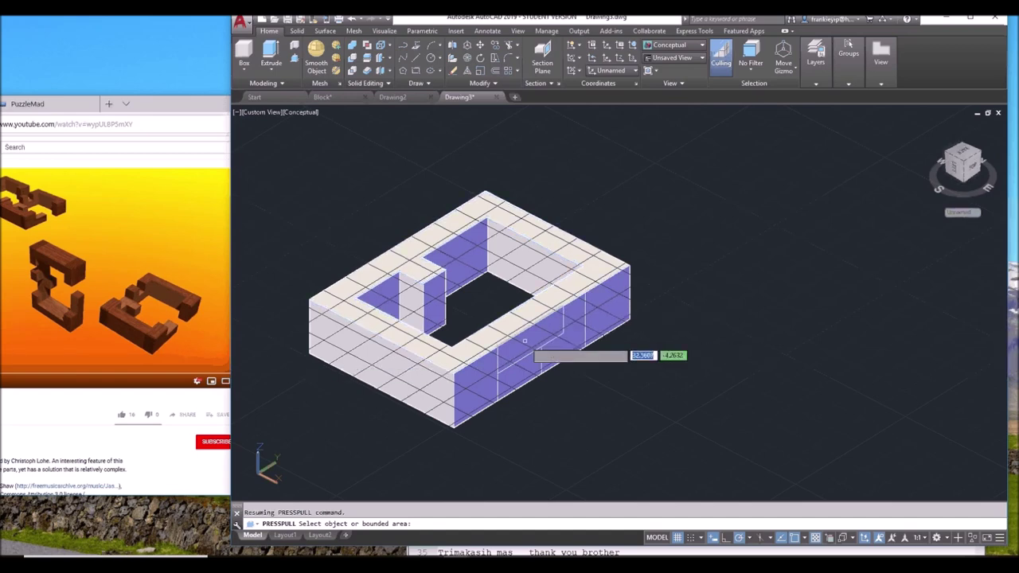
{"action": "left_click", "coordinate": [523, 342]}
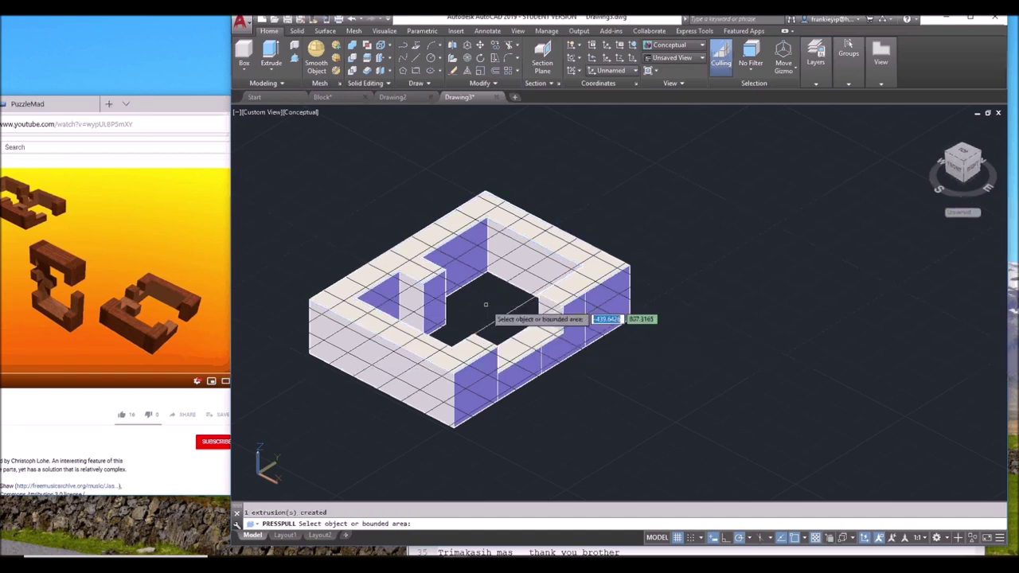
{"action": "left_click", "coordinate": [533, 296]}
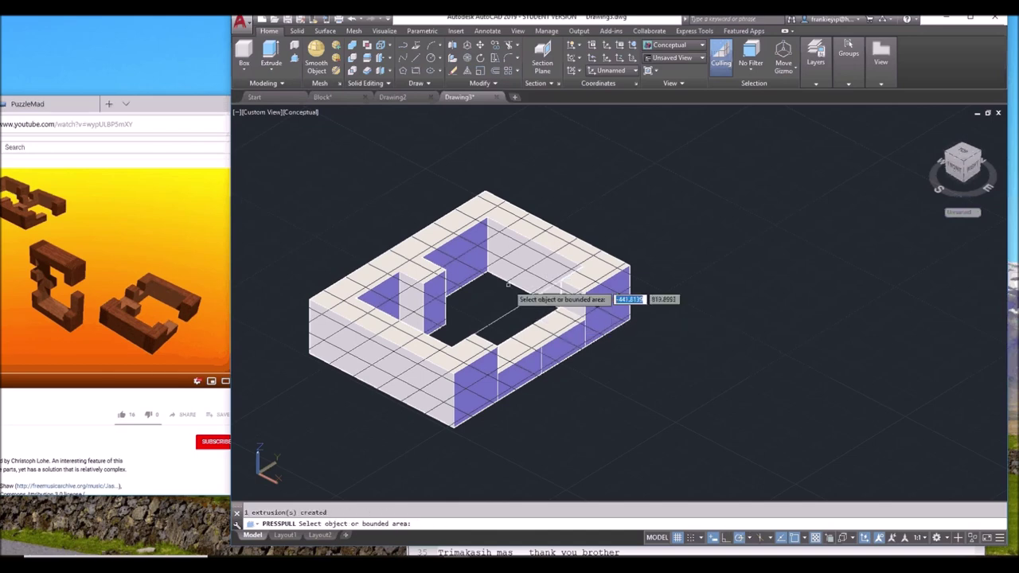
{"action": "left_click", "coordinate": [508, 312]}
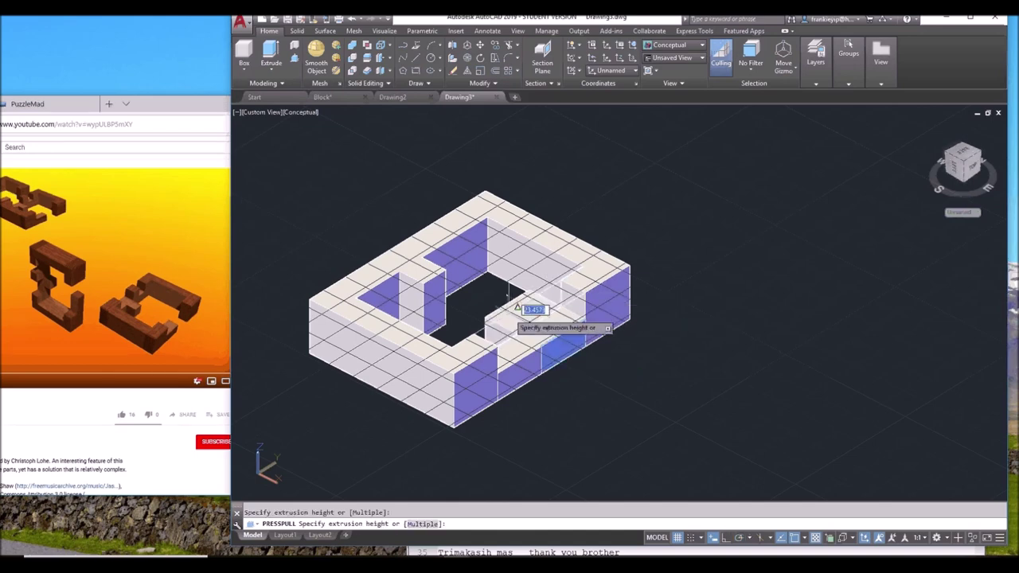
{"action": "left_click", "coordinate": [507, 312]}
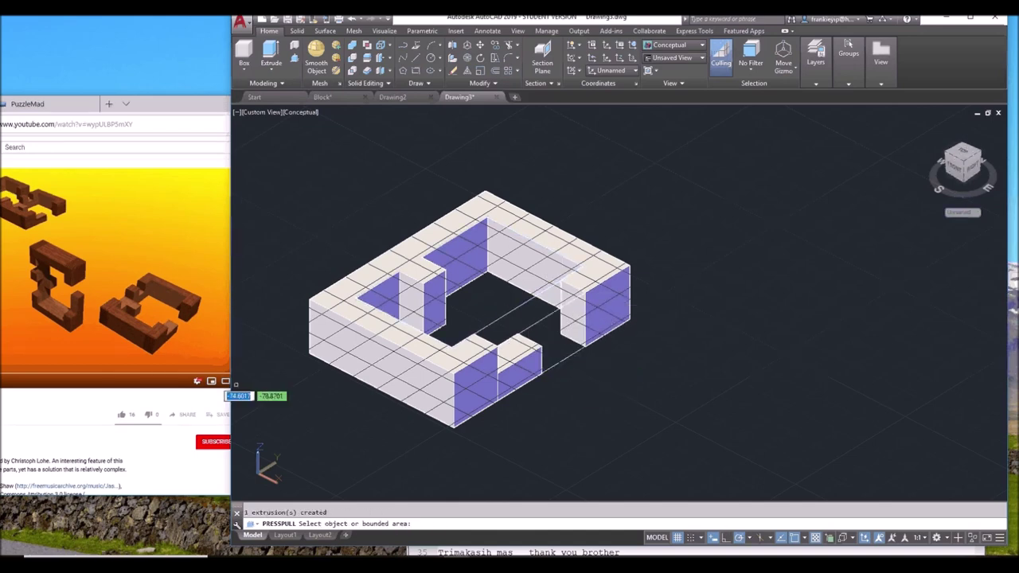
{"action": "middle_click_drag", "start_coordinate": [358, 405], "coordinate": [501, 312], "text": "shift"}
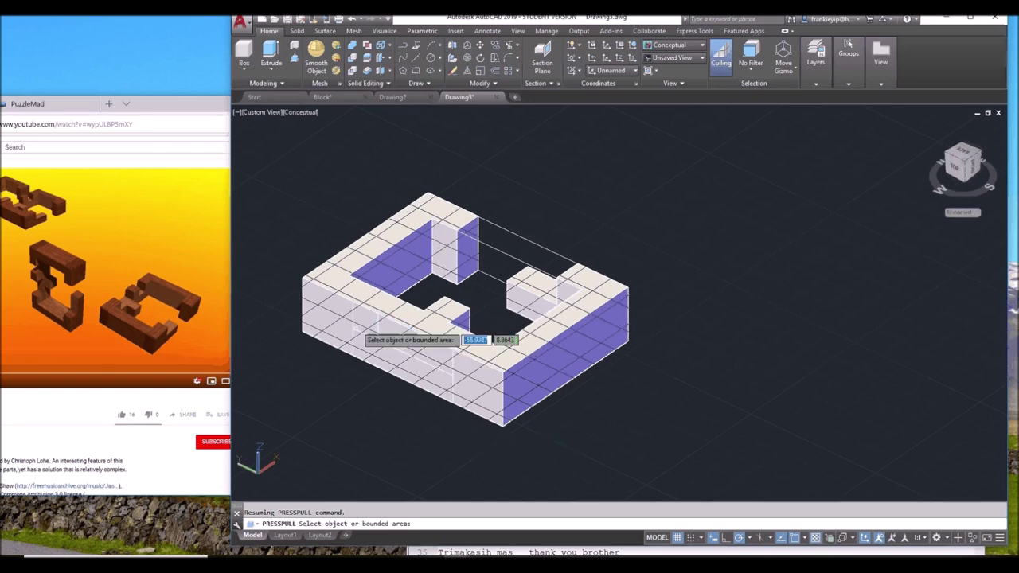
{"action": "scroll", "coordinate": [315, 362], "scroll_direction": "up", "scroll_amount": 3}
{"action": "key", "text": "Escape"}
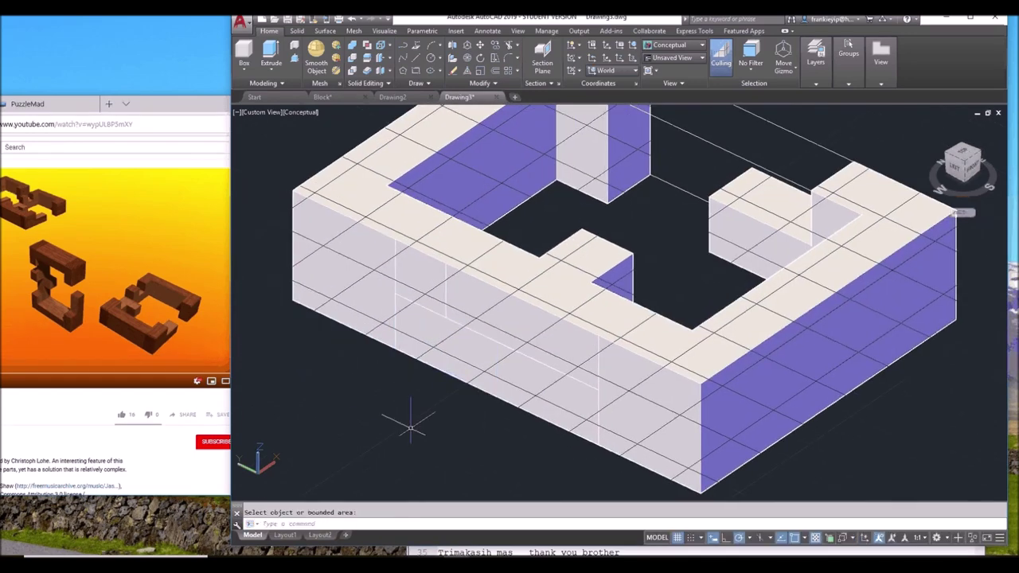
Step: Copy the short vertical divider in the upper half of the left side view one grid square along towards the front corner
{"action": "type", "text": "co"}
{"action": "key", "text": "Return"}
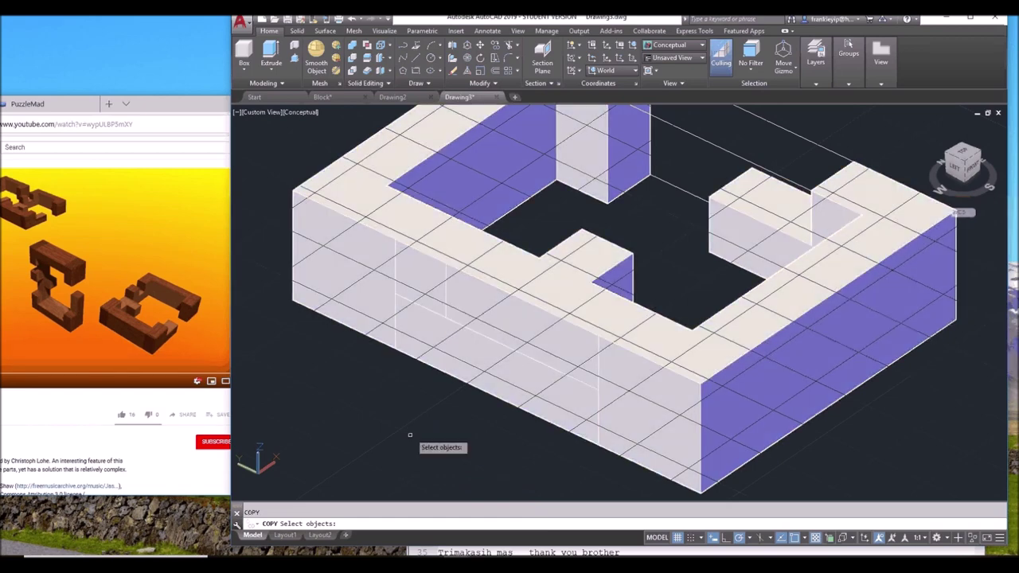
{"action": "left_click", "coordinate": [405, 426]}
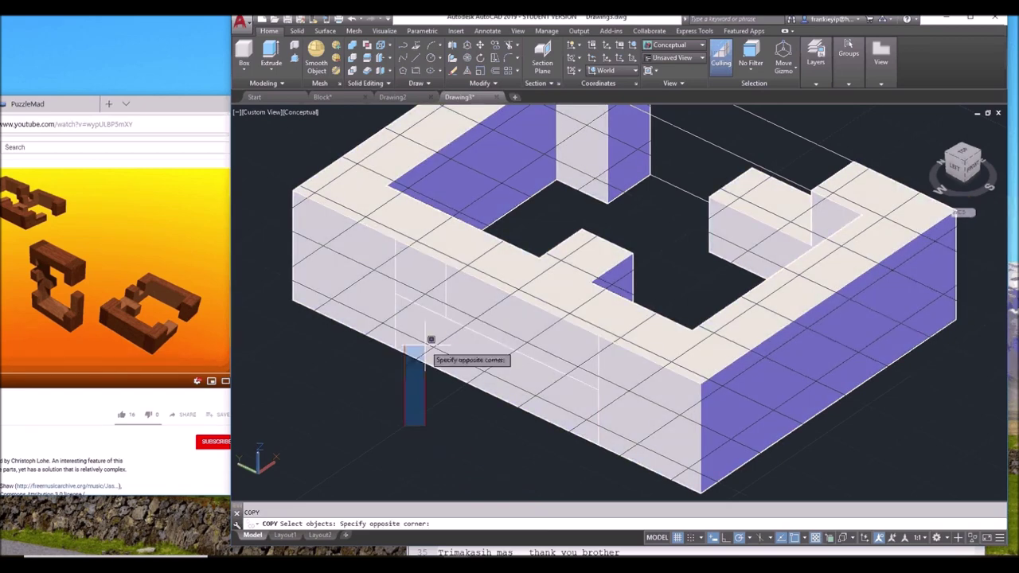
{"action": "left_click", "coordinate": [466, 253]}
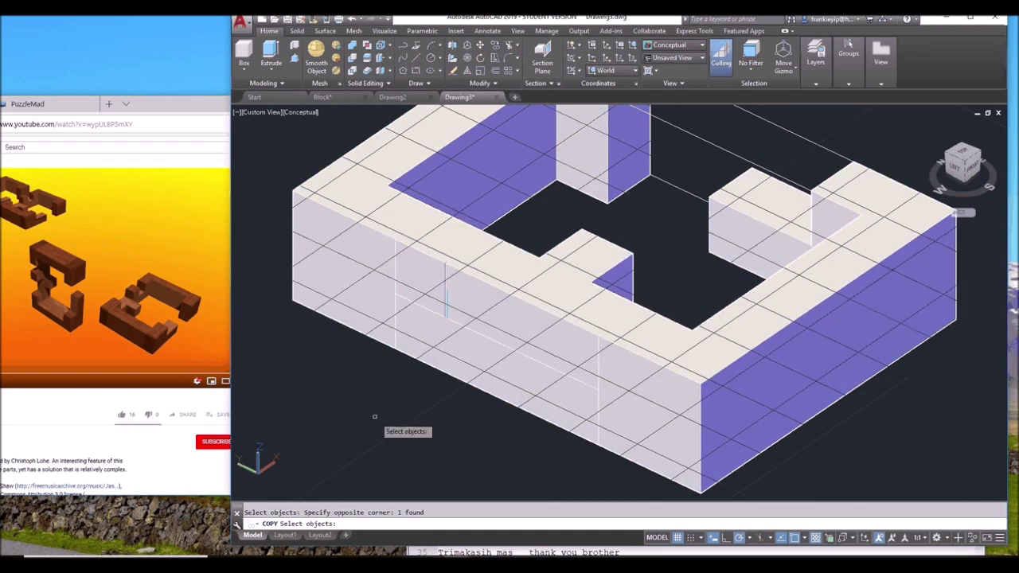
{"action": "key", "text": "Return"}
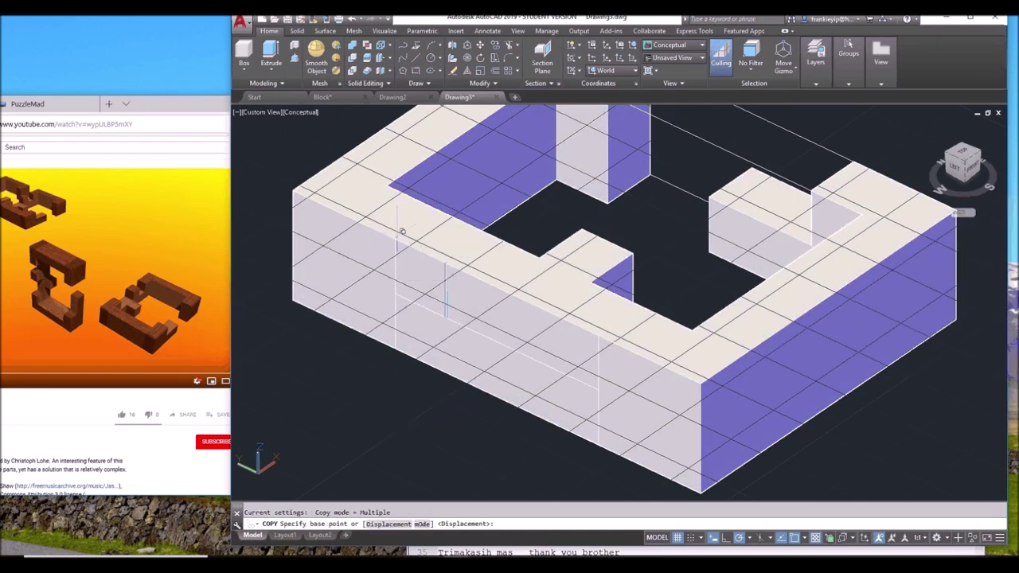
{"action": "left_click", "coordinate": [402, 231]}
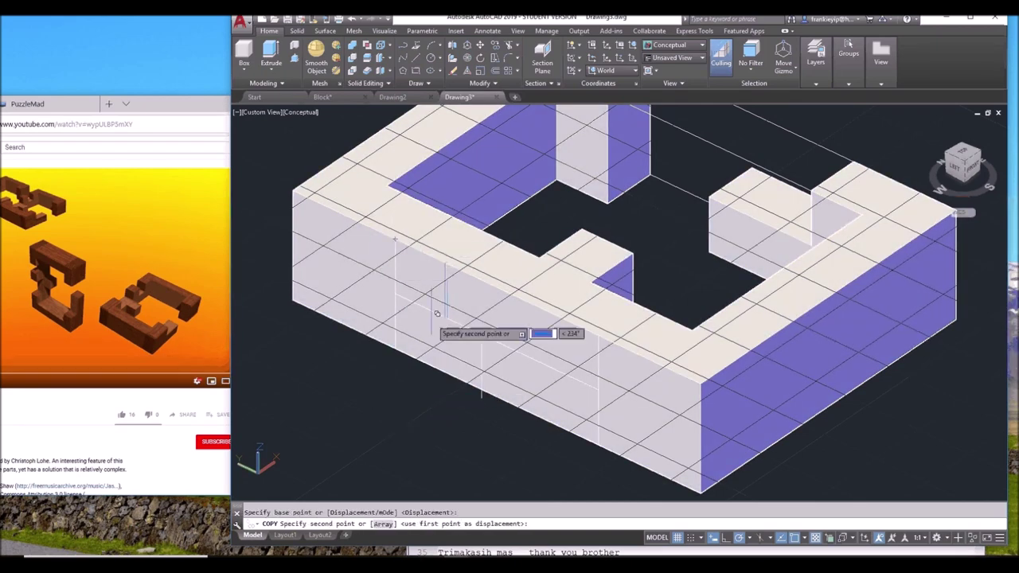
{"action": "left_click", "coordinate": [446, 263]}
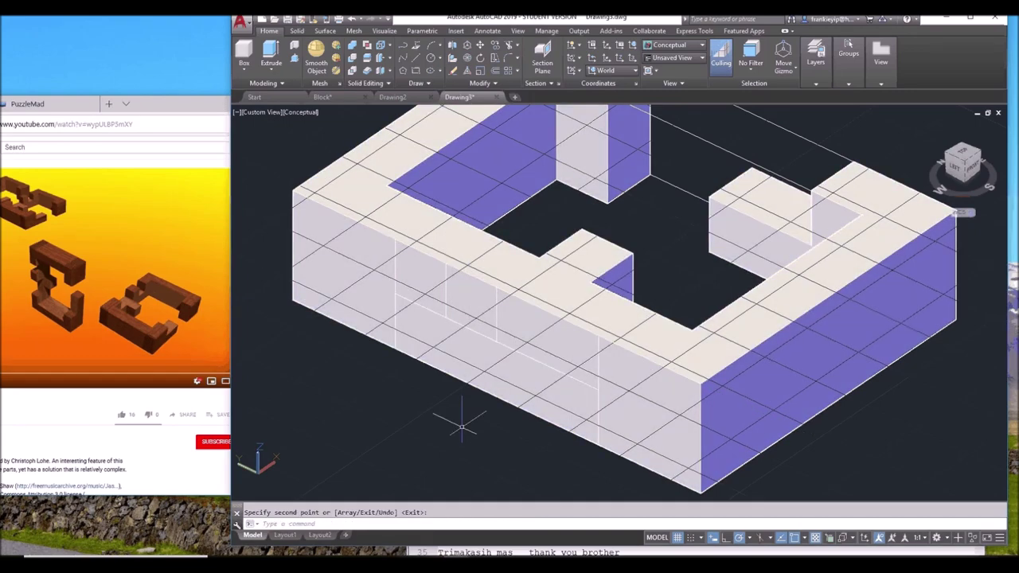
Step: Press-pull the small square and the wider upper rectangle of the left side view through the frame wall, cutting two half-height notches
{"action": "middle_click_drag", "start_coordinate": [461, 427], "coordinate": [403, 347], "text": "shift"}
{"action": "key", "text": "Escape"}
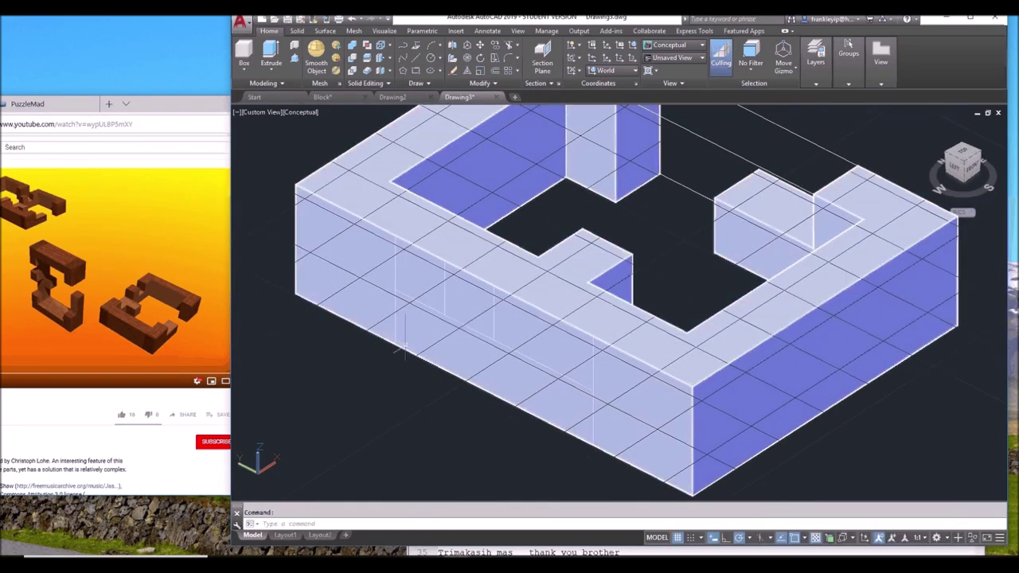
{"action": "left_click", "coordinate": [380, 71]}
{"action": "left_click", "coordinate": [396, 289]}
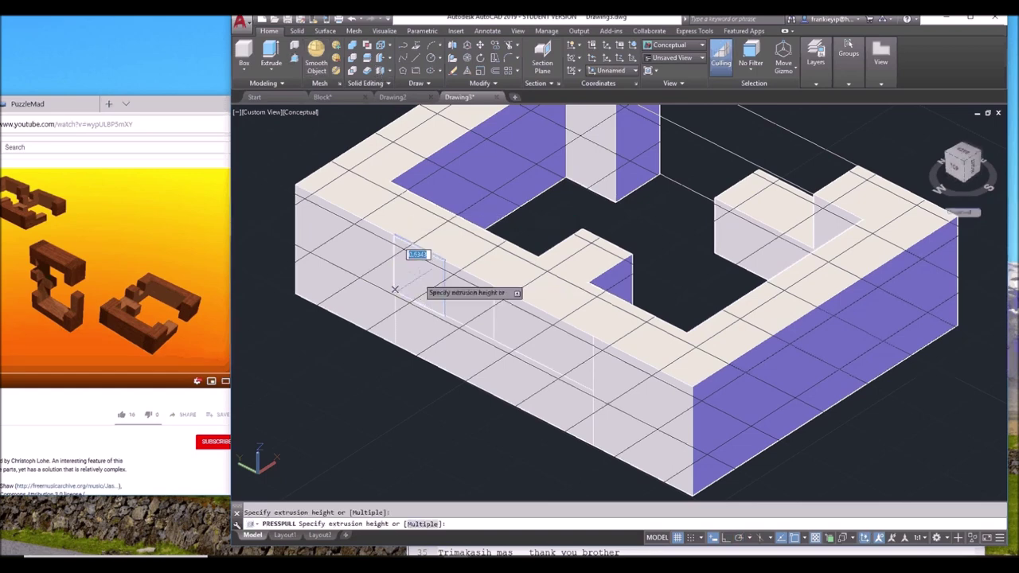
{"action": "left_click", "coordinate": [466, 229]}
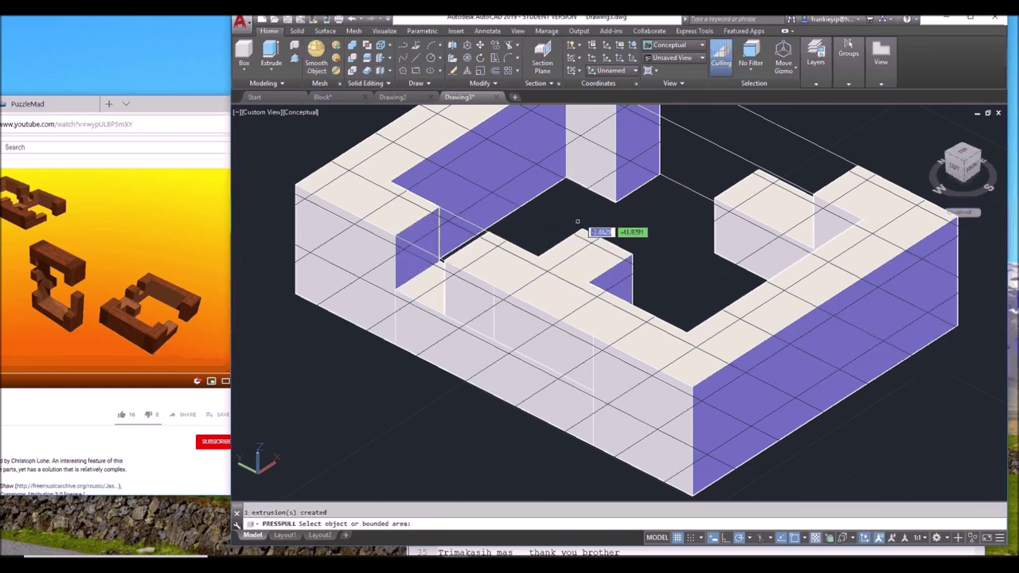
{"action": "left_click", "coordinate": [538, 341]}
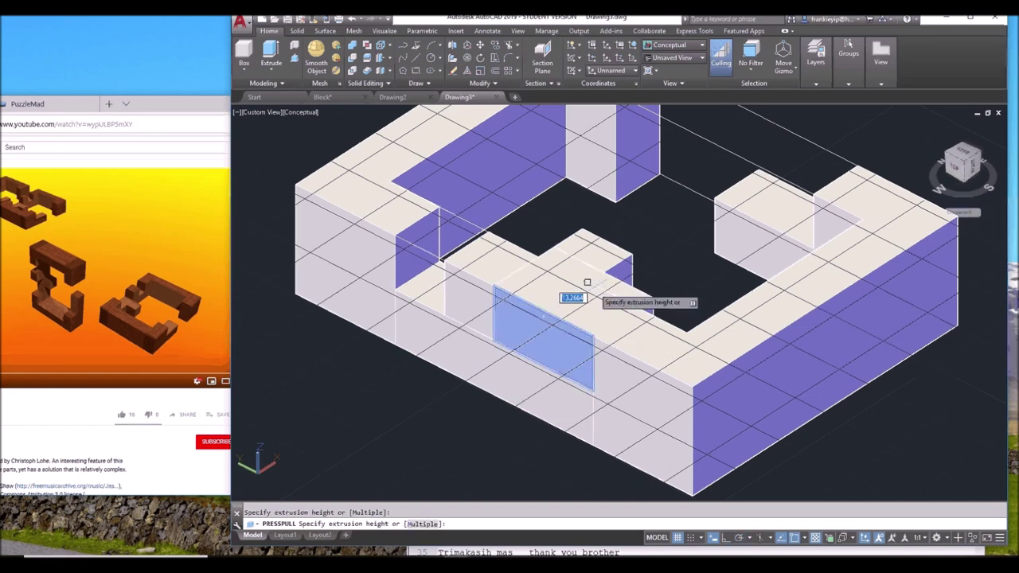
{"action": "left_click", "coordinate": [655, 243]}
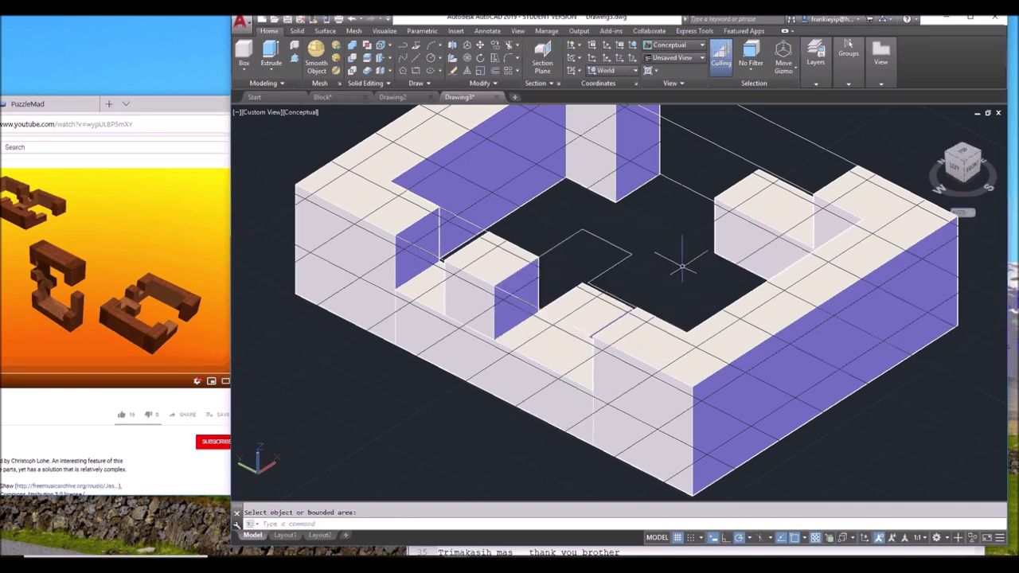
Step: Hide the 2D layer so only the 3D solid is displayed, and view the finished piece from the front
{"action": "middle_click_drag", "start_coordinate": [682, 265], "coordinate": [653, 283], "text": "shift"}
{"action": "key", "text": "Escape"}
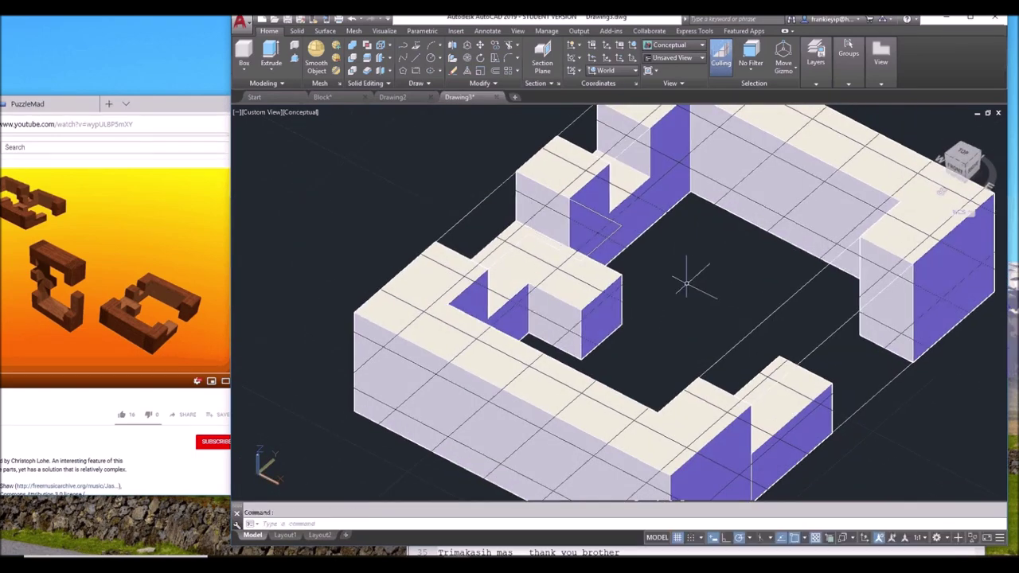
{"action": "scroll", "coordinate": [686, 282], "scroll_direction": "down", "scroll_amount": 4}
{"action": "middle_click_drag", "start_coordinate": [686, 283], "coordinate": [596, 291]}
{"action": "scroll", "coordinate": [596, 291], "scroll_direction": "up", "scroll_amount": 2}
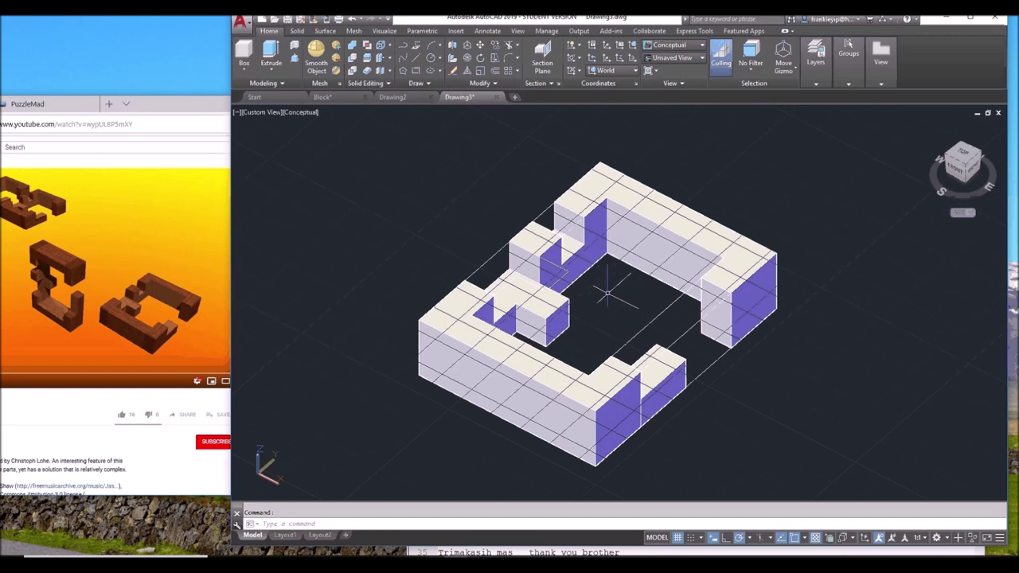
{"action": "mouse_move", "coordinate": [818, 83]}
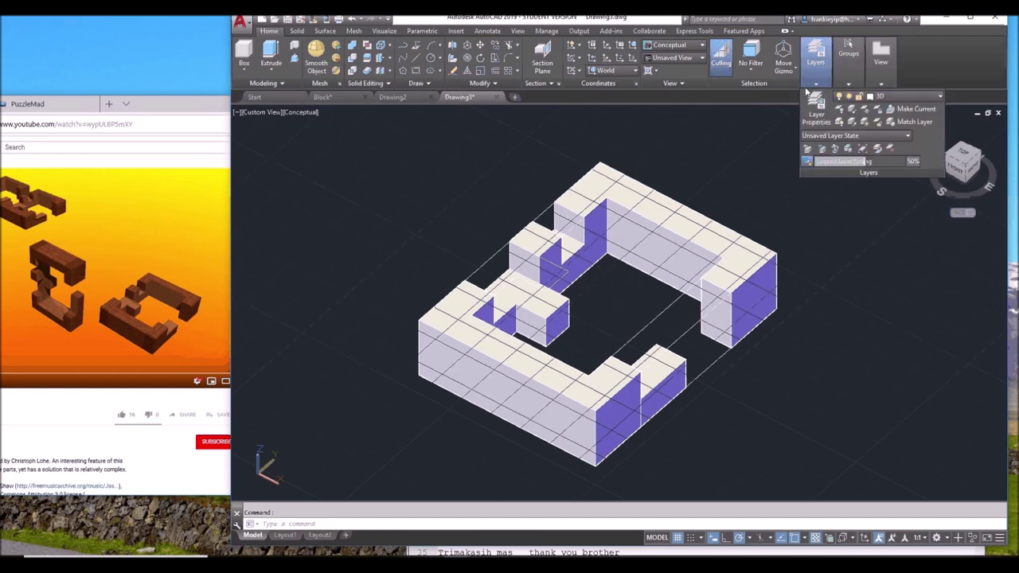
{"action": "left_click", "coordinate": [912, 96]}
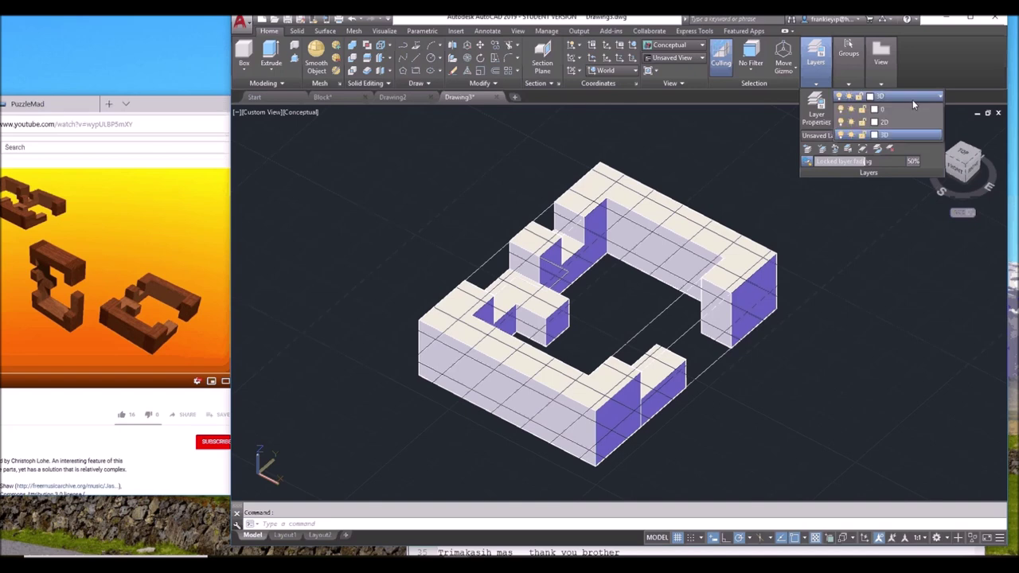
{"action": "left_click", "coordinate": [859, 125]}
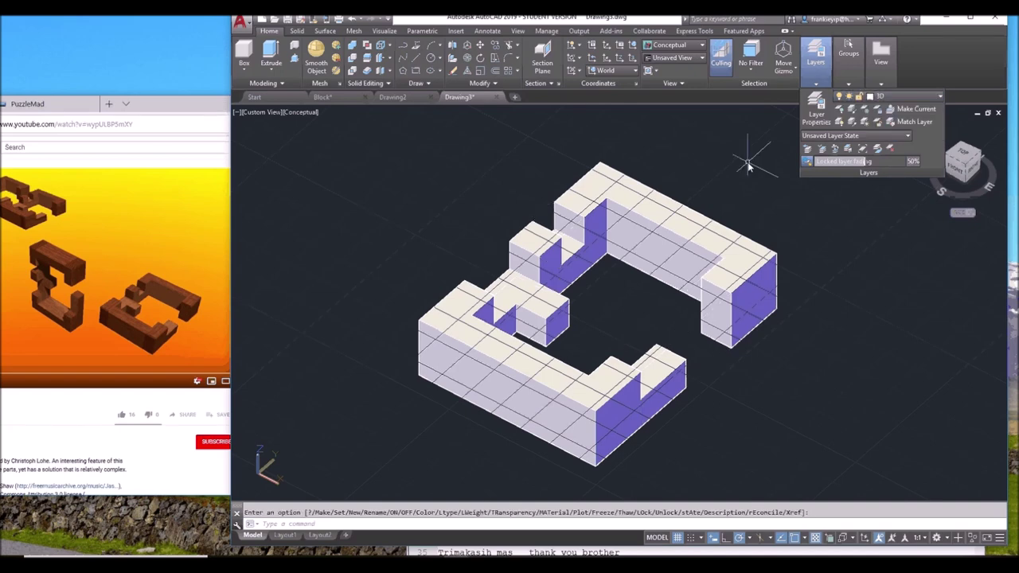
{"action": "key", "text": "Escape"}
{"action": "middle_click_drag", "start_coordinate": [633, 304], "coordinate": [599, 301], "text": "shift"}
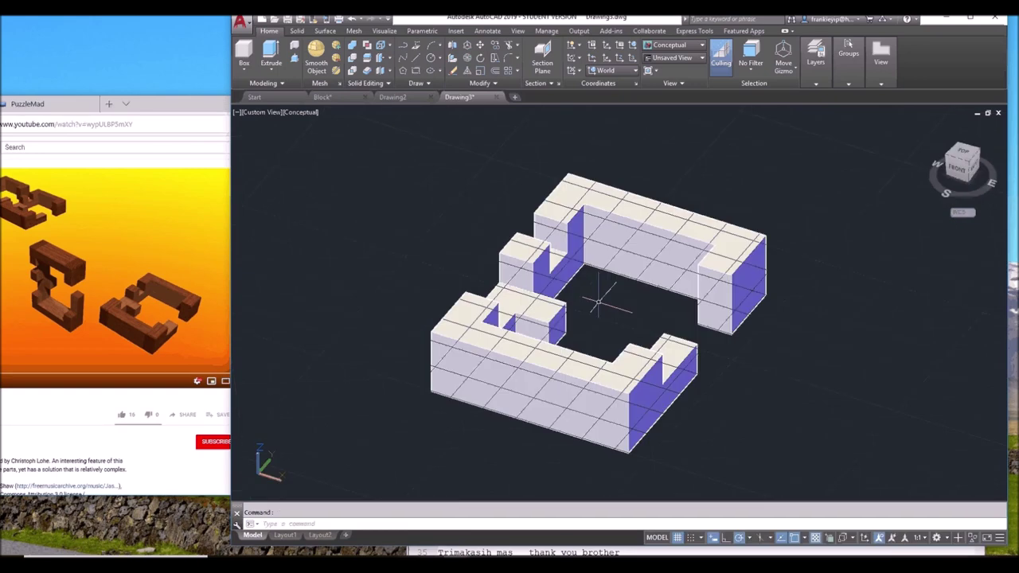